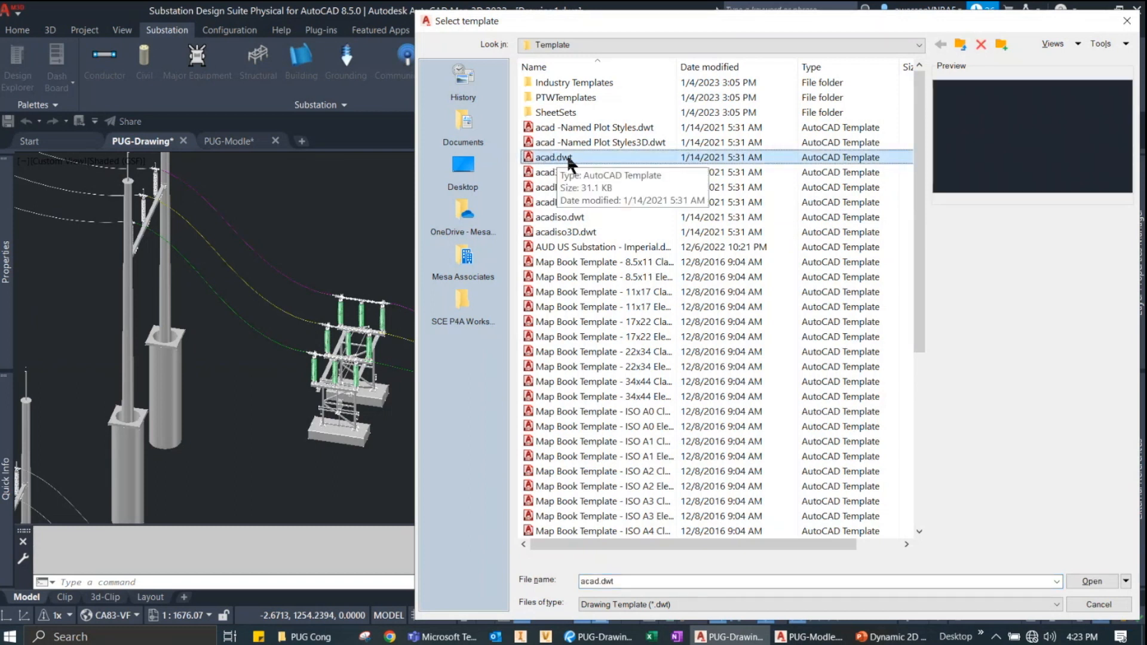
Cancel the new-drawing template selection and check the options for attaching a DWG as an external reference.
left_click(1098, 604)
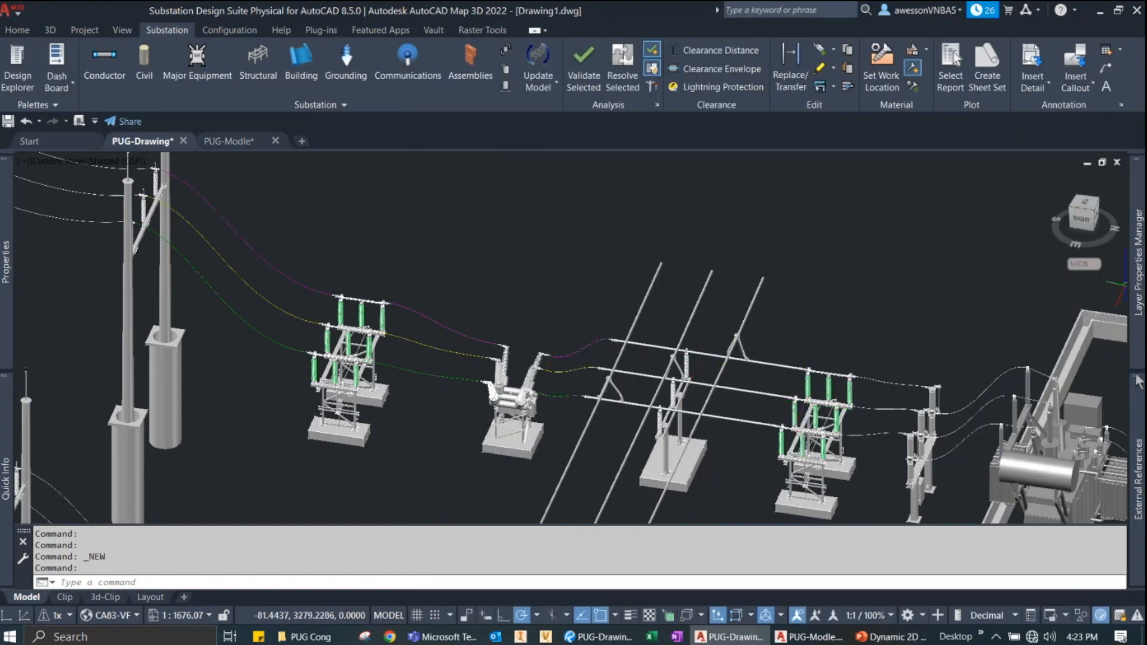
mouse_move(1138, 478)
right_click(818, 275)
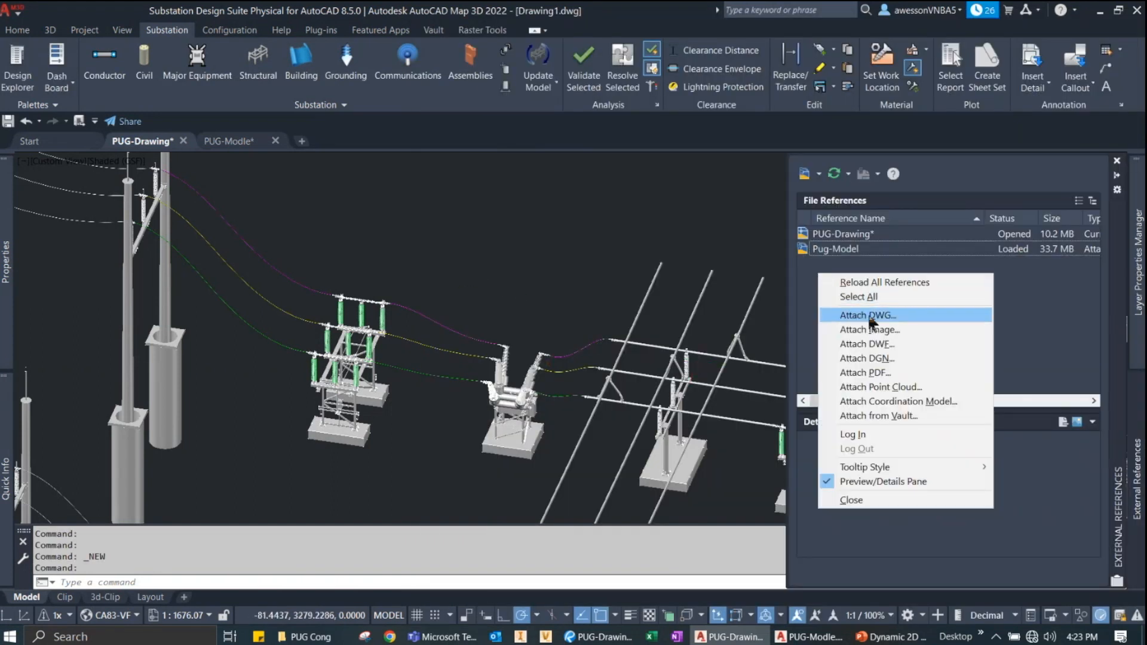
left_click(609, 232)
Try to clip the attached substation model with XCLIP, using a new rectangular boundary drawn in top view along the upper equipment row.
scroll(603, 286, "down", 1)
middle_click_drag(590, 317, 640, 297, "shift")
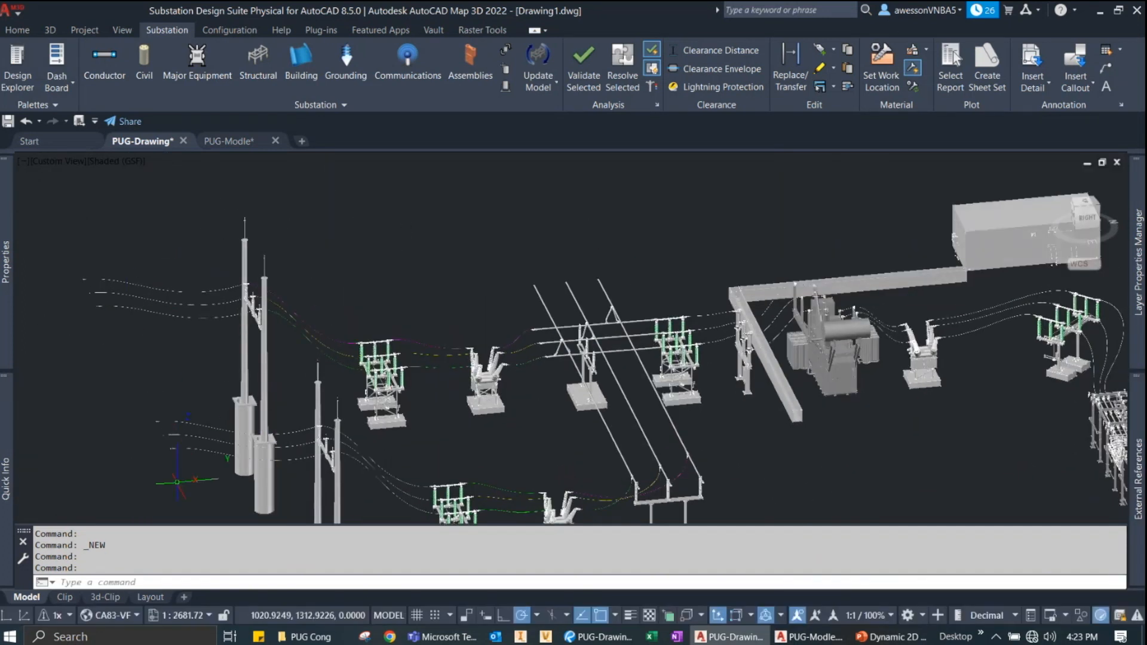
type("xclip")
key("Return")
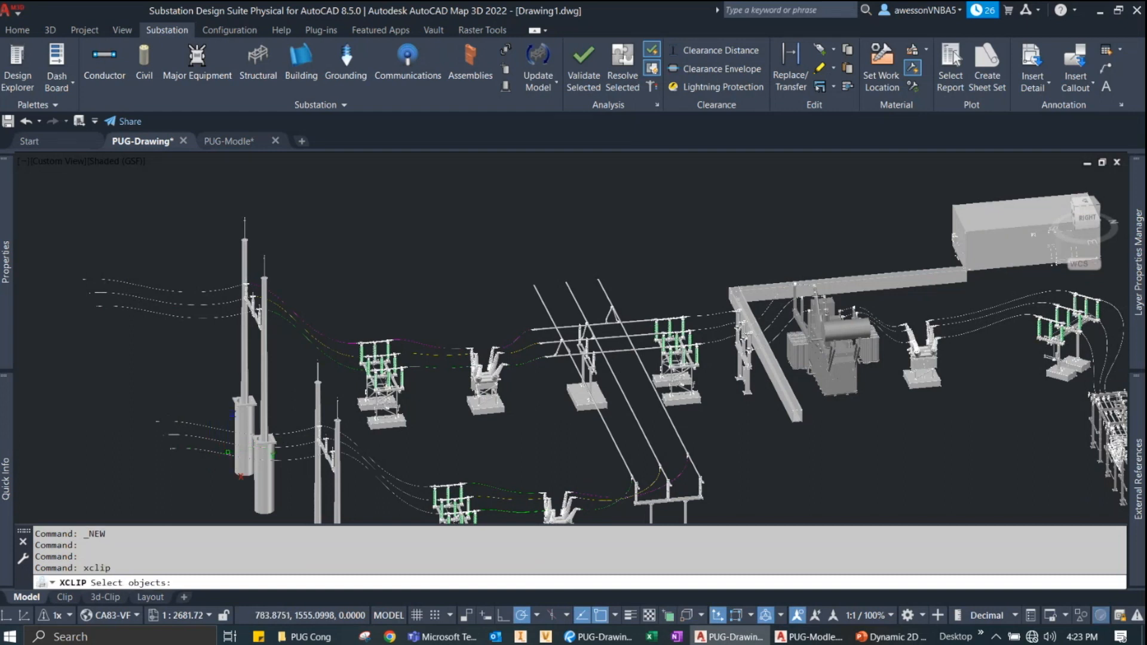
left_click(240, 456)
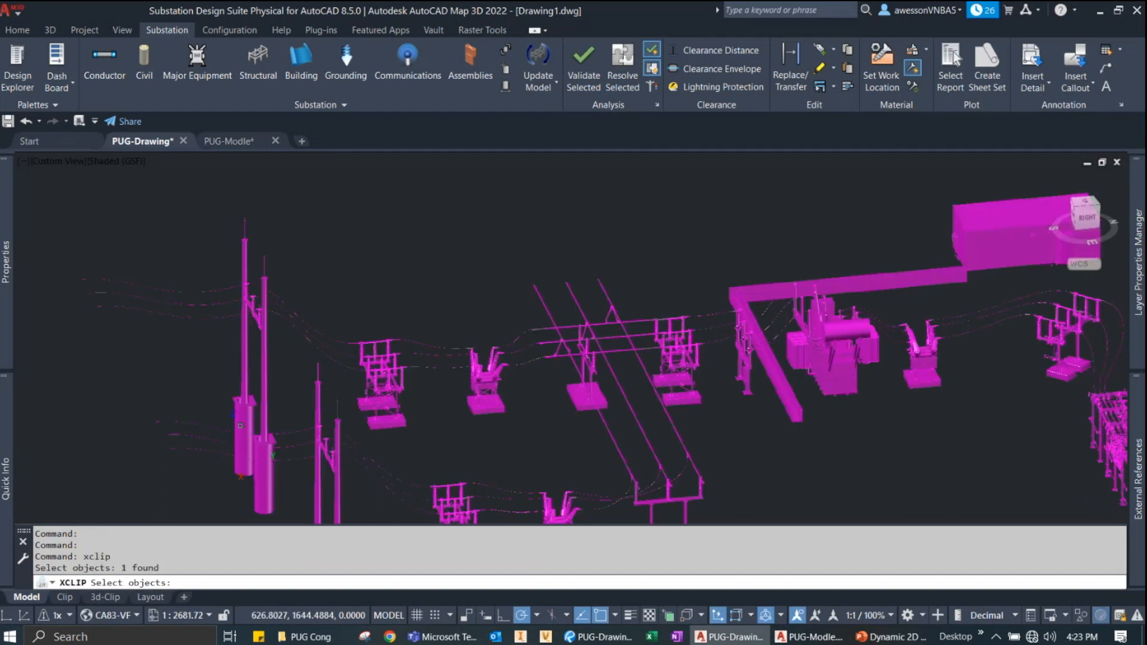
key("Return")
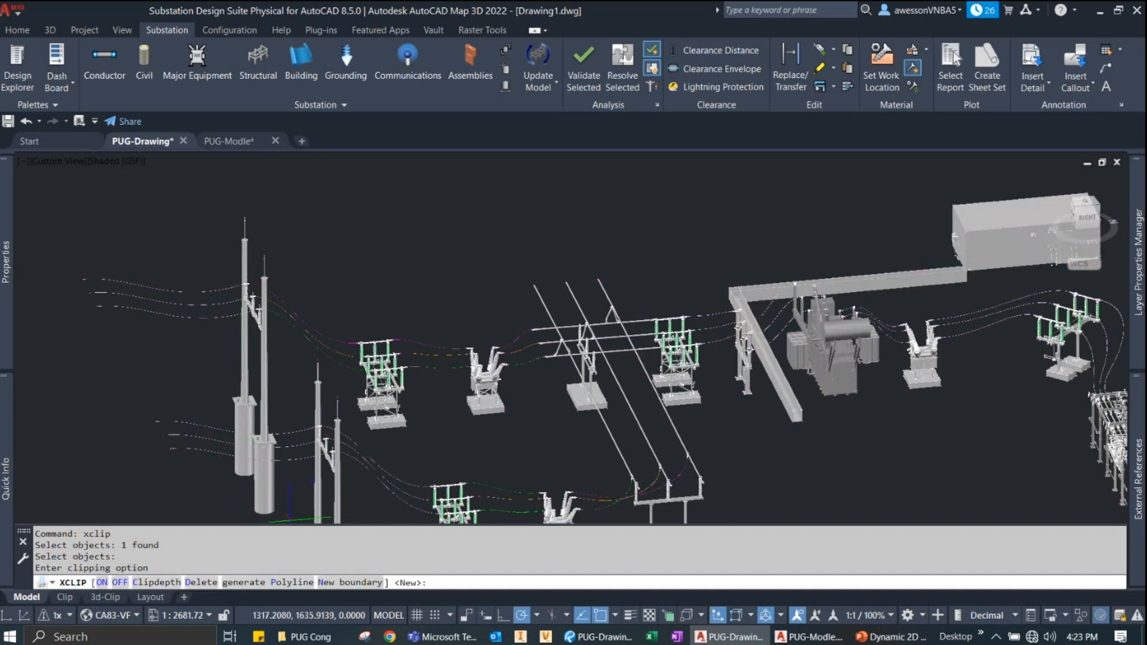
left_click(343, 582)
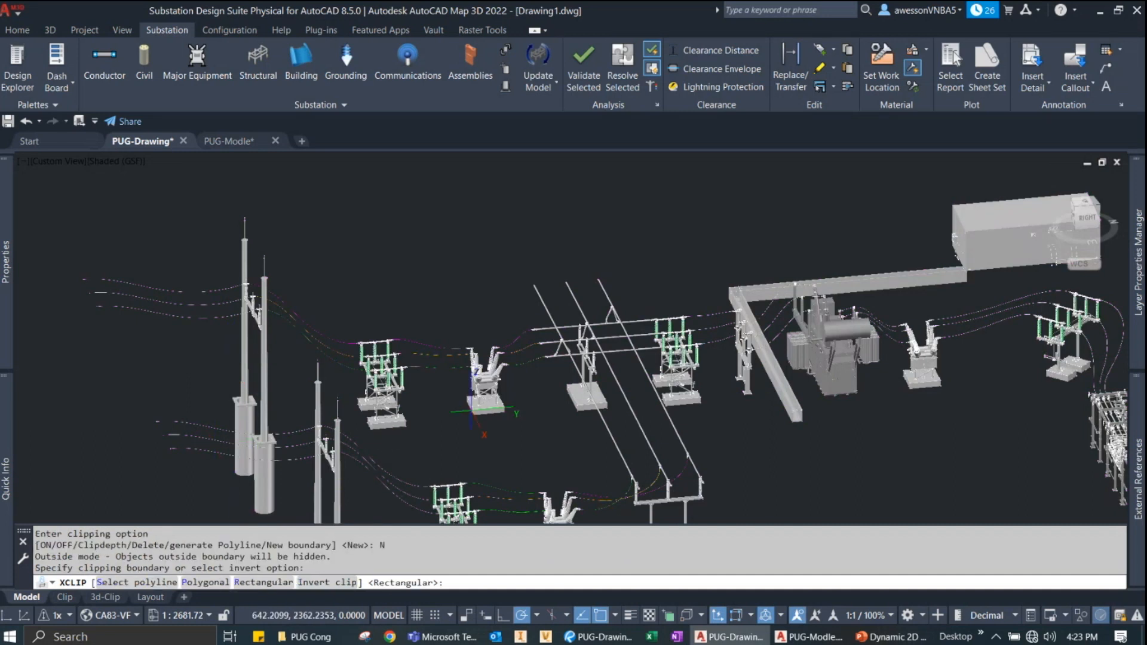
left_click(248, 584)
middle_click_drag(445, 439, 440, 535, "shift")
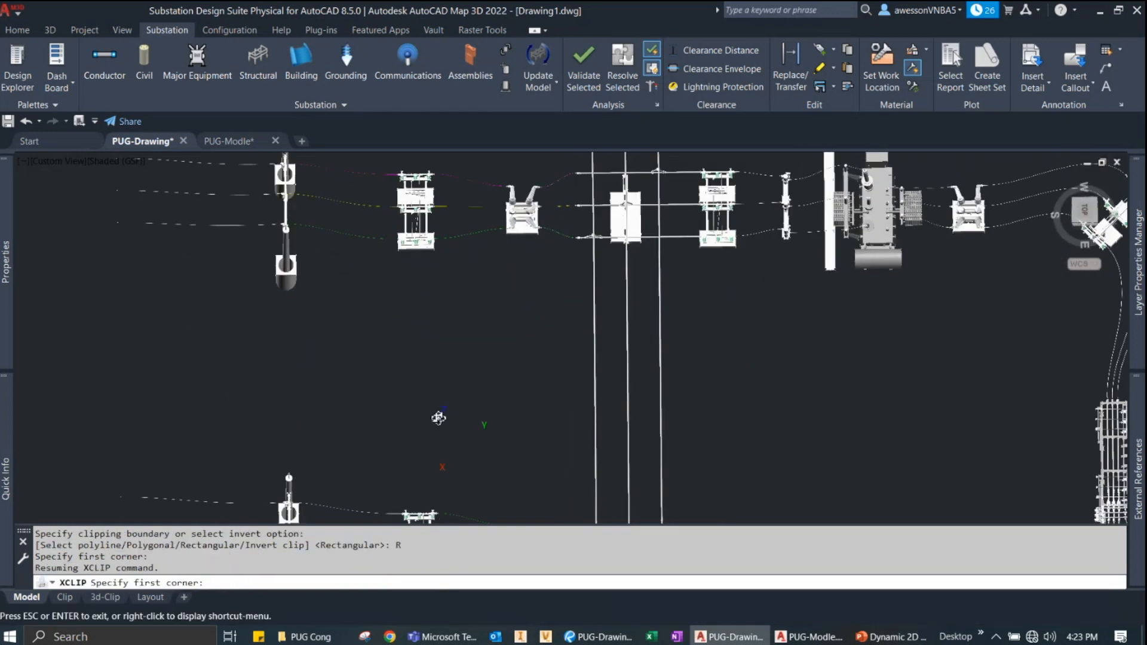
scroll(448, 382, "down", 5)
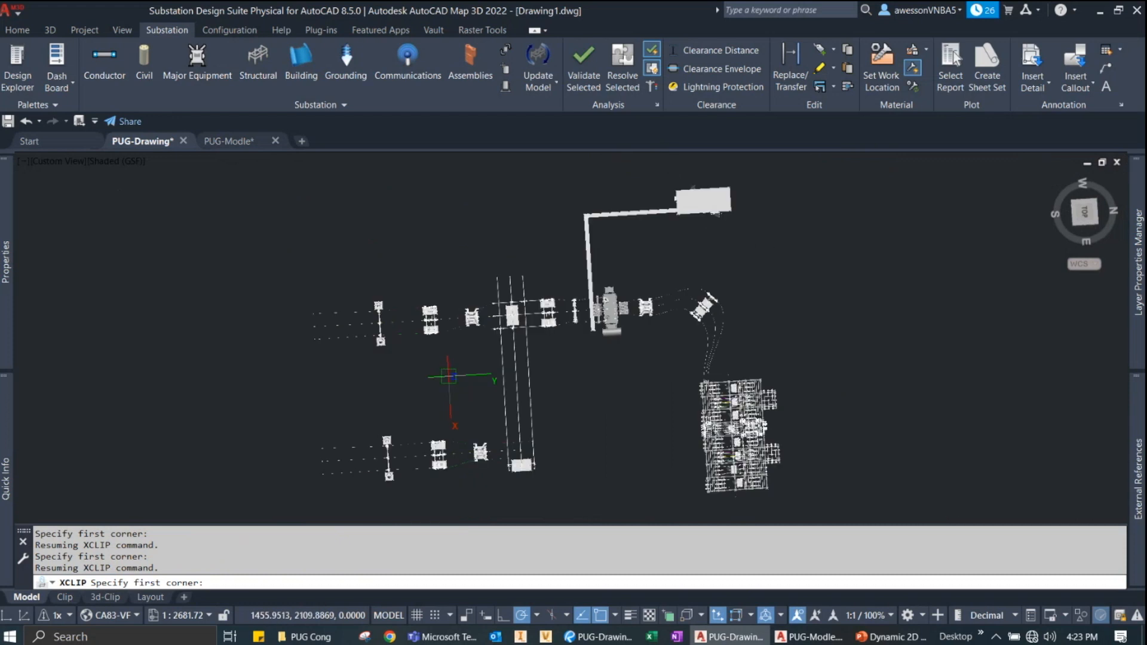
scroll(424, 317, "up", 3)
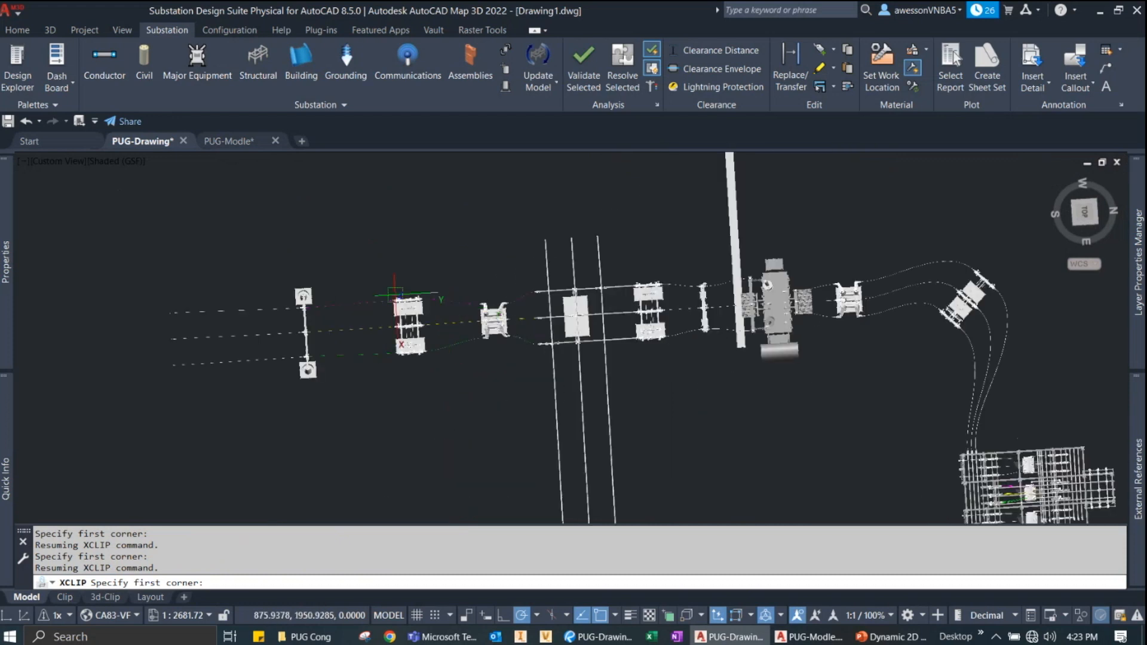
left_click(276, 276)
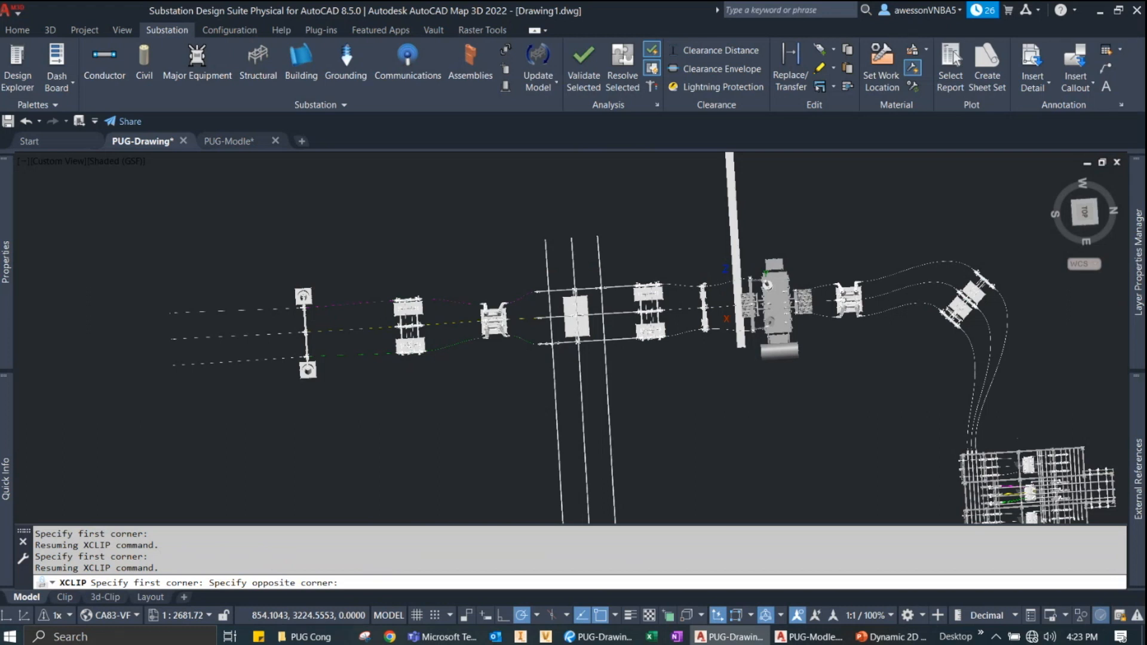
left_click(723, 274)
Try to stretch the clip boundary's lower corner past the poles, and remove the clipping from the model reference.
left_click(278, 296)
left_click(278, 296)
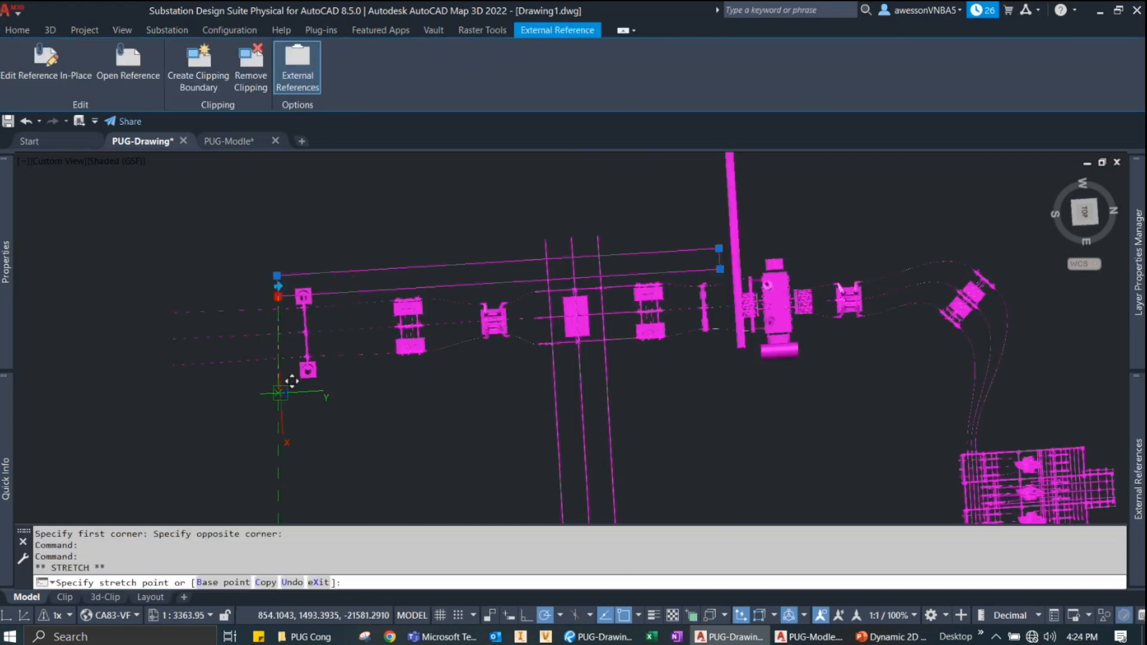
key("Escape")
key("Escape")
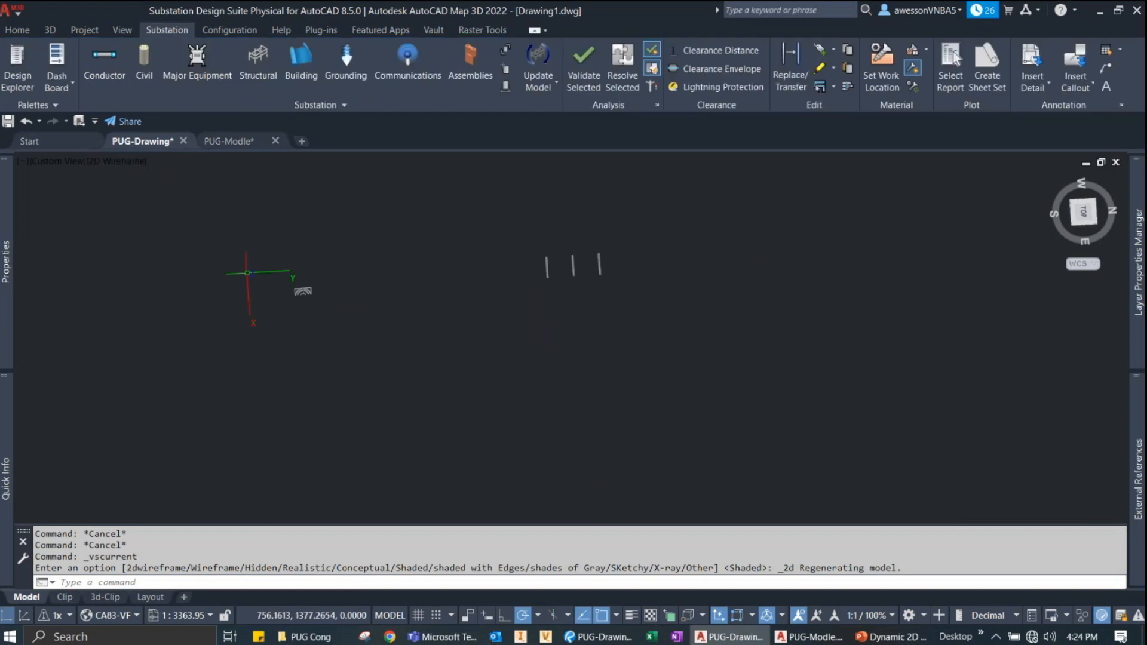
left_click(305, 293)
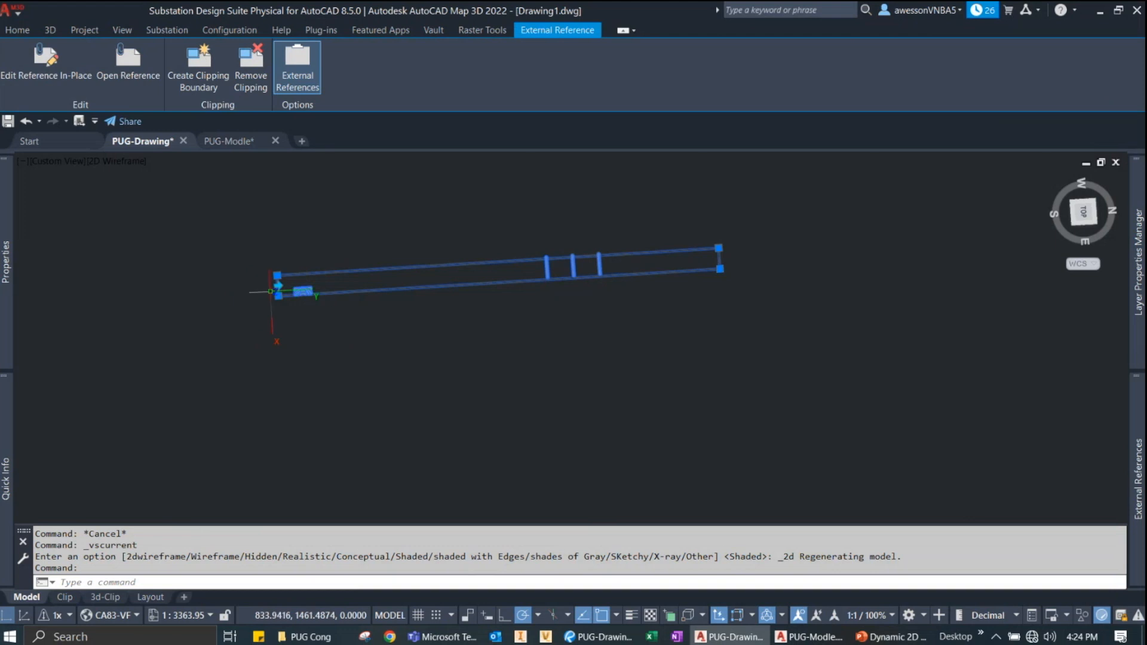
left_click(277, 295)
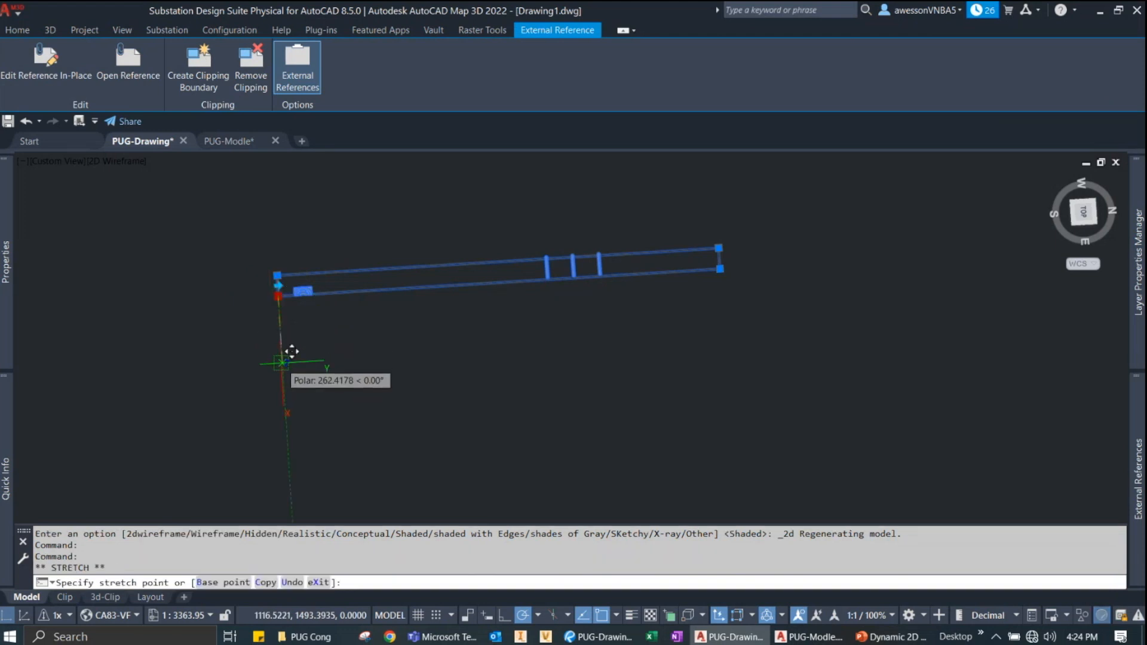
key("Escape")
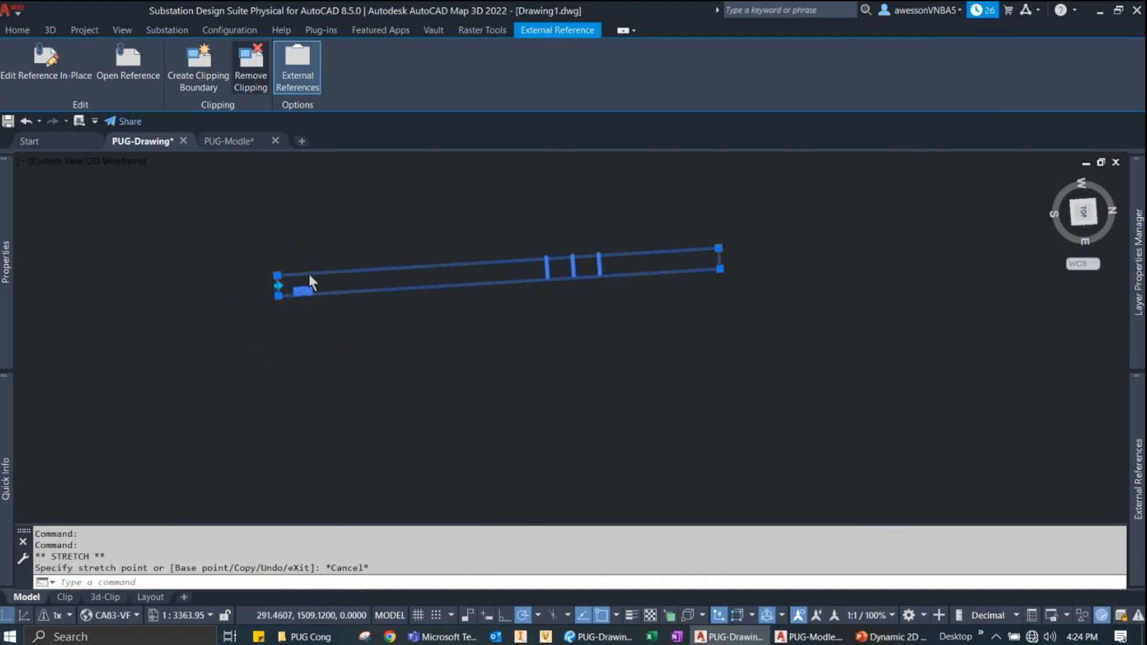
left_click(250, 67)
Clip the model reference with XCLIP, using a new rectangular boundary enclosing the upper equipment row from the poles past the transformer.
type("xclip")
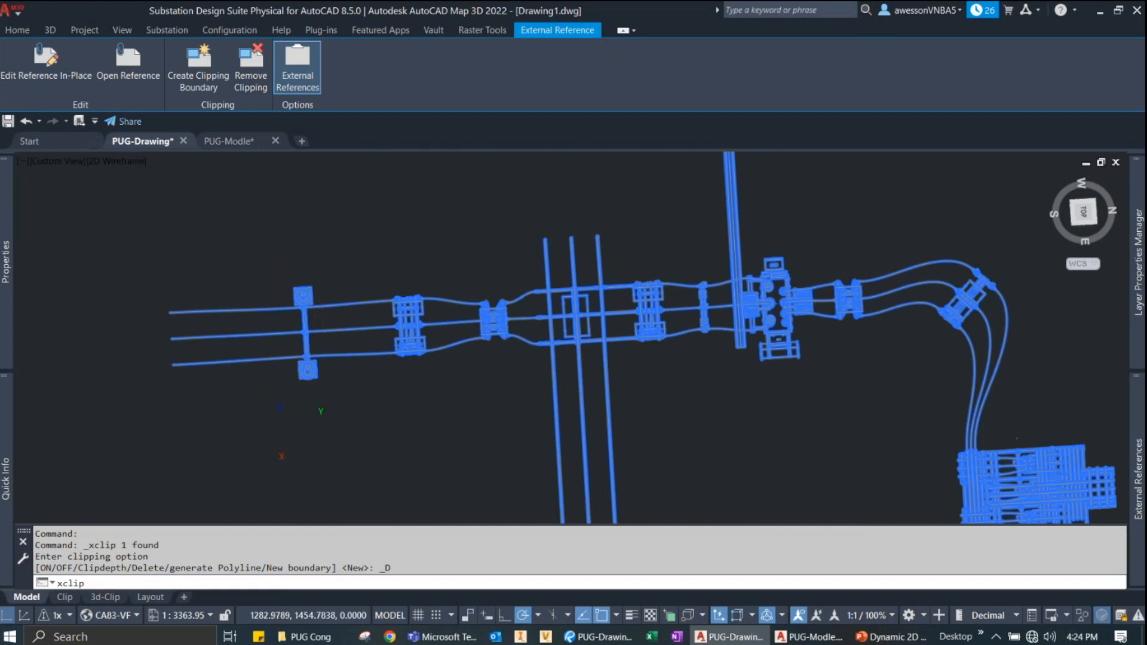
key("Return")
left_click(343, 583)
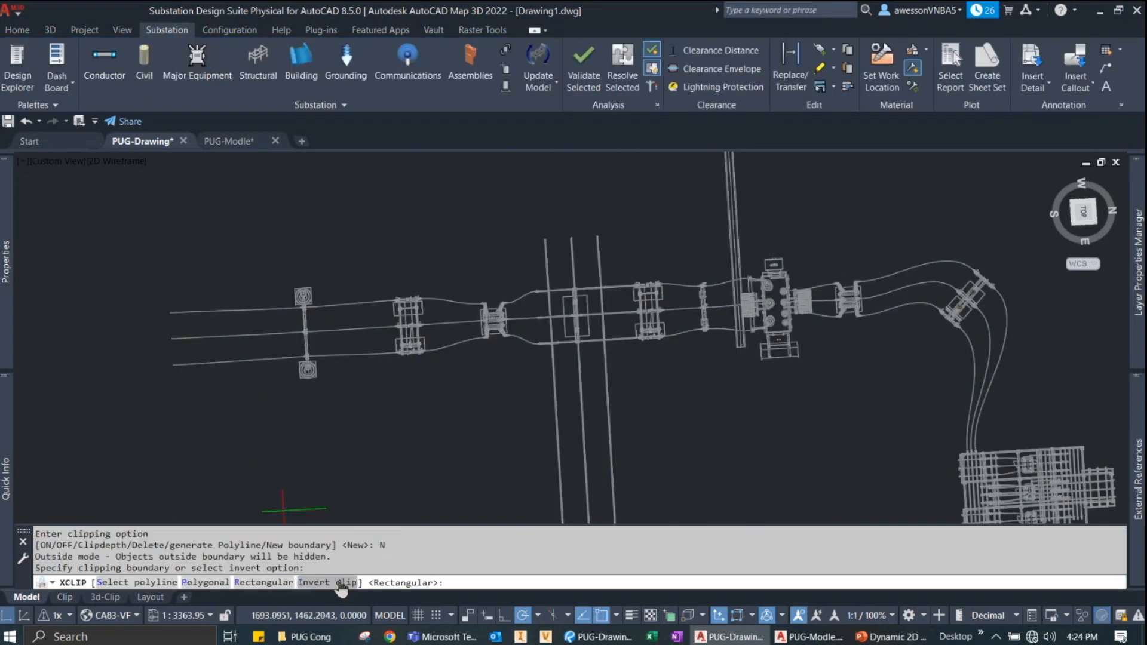
left_click(260, 582)
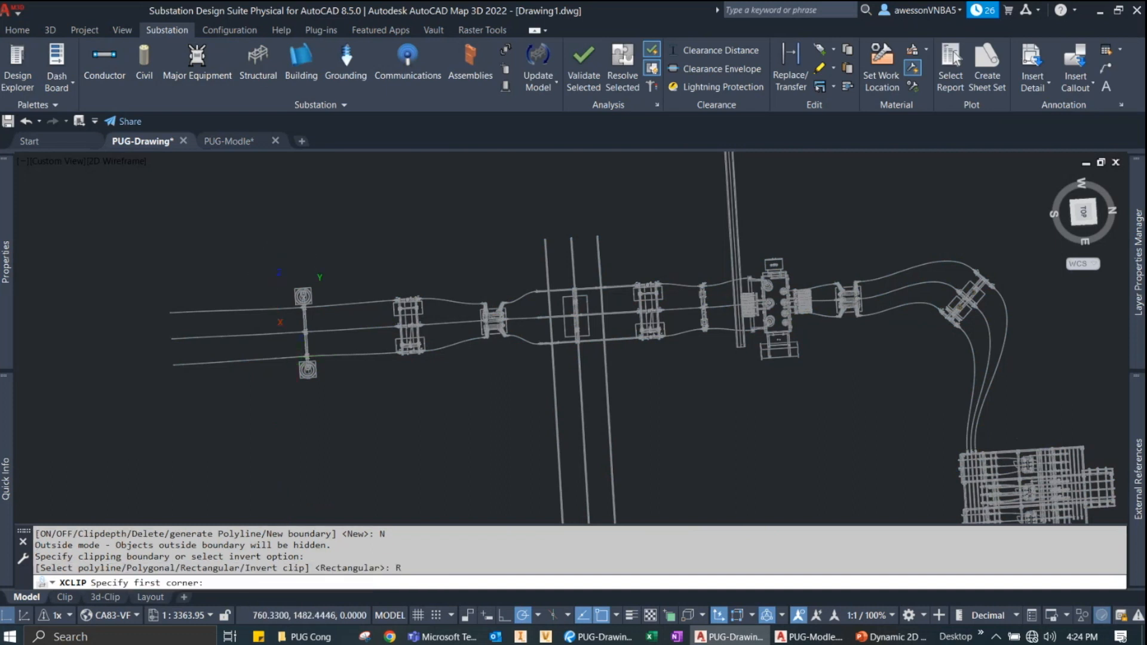
left_click(276, 273)
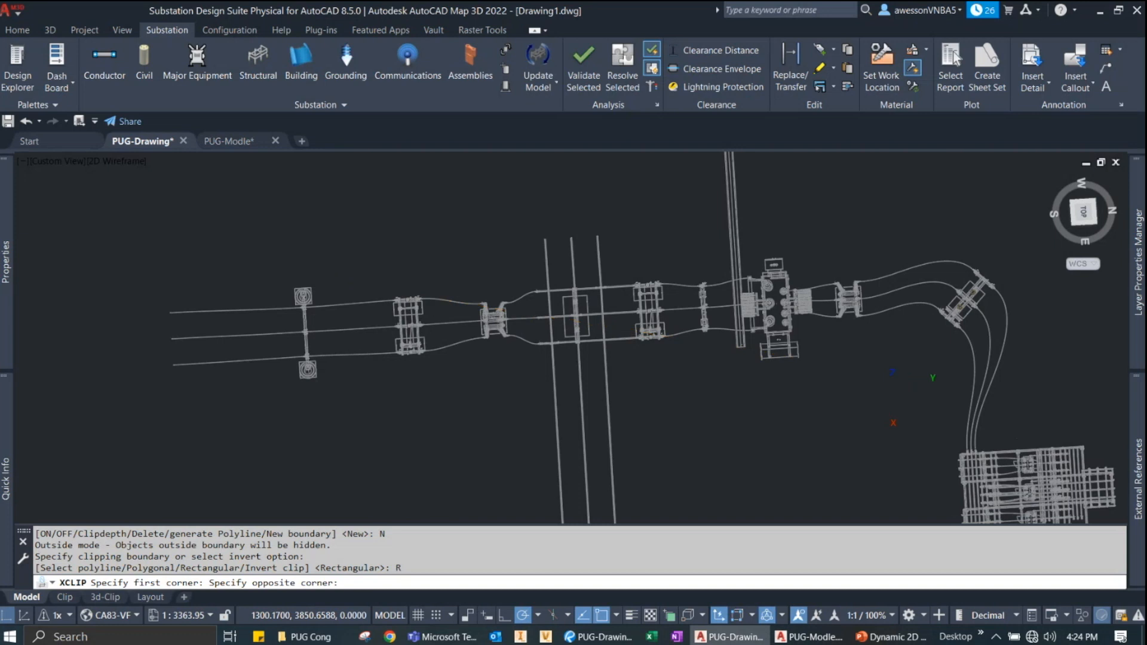
left_click(883, 390)
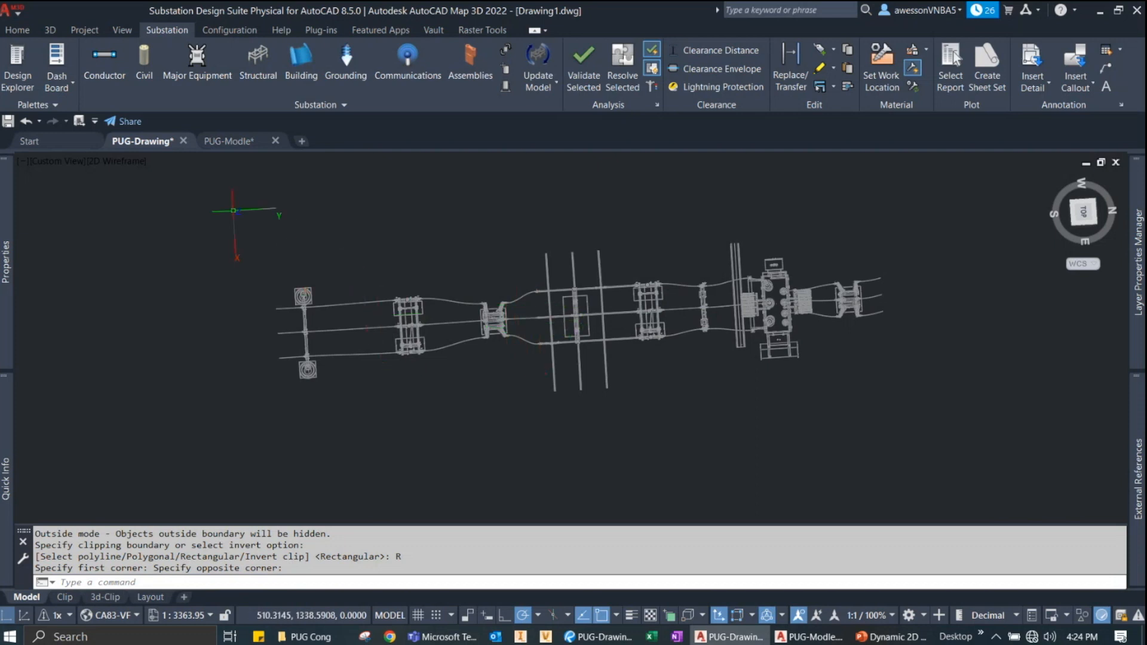
Set the visual style of the clipped model view to Shaded.
left_click(126, 165)
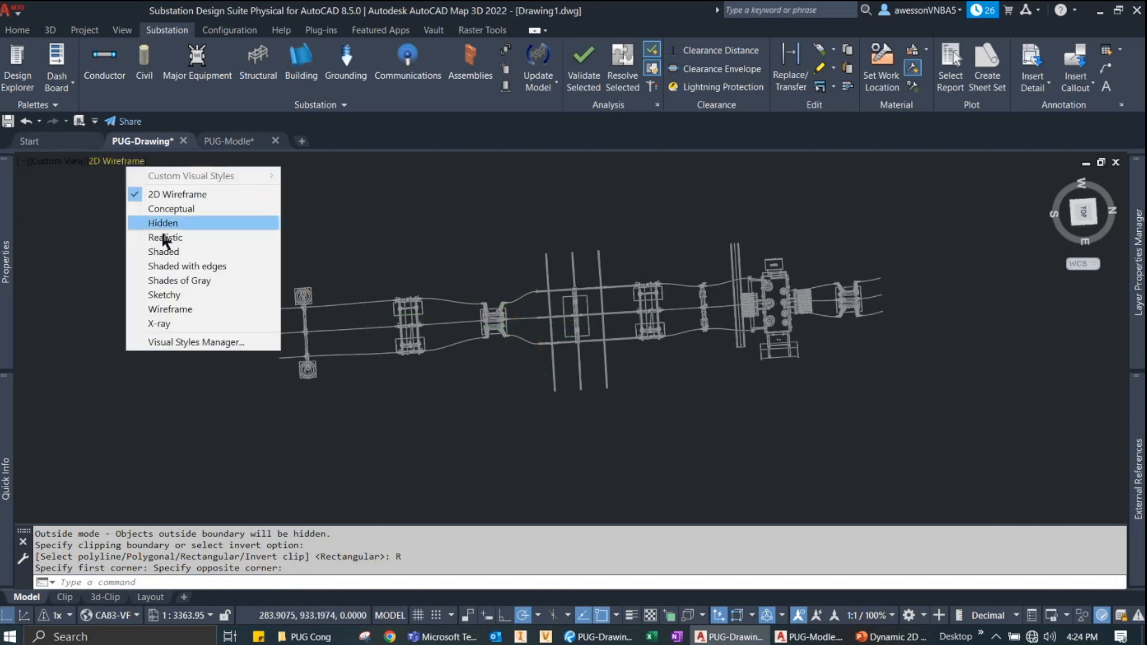
left_click(192, 251)
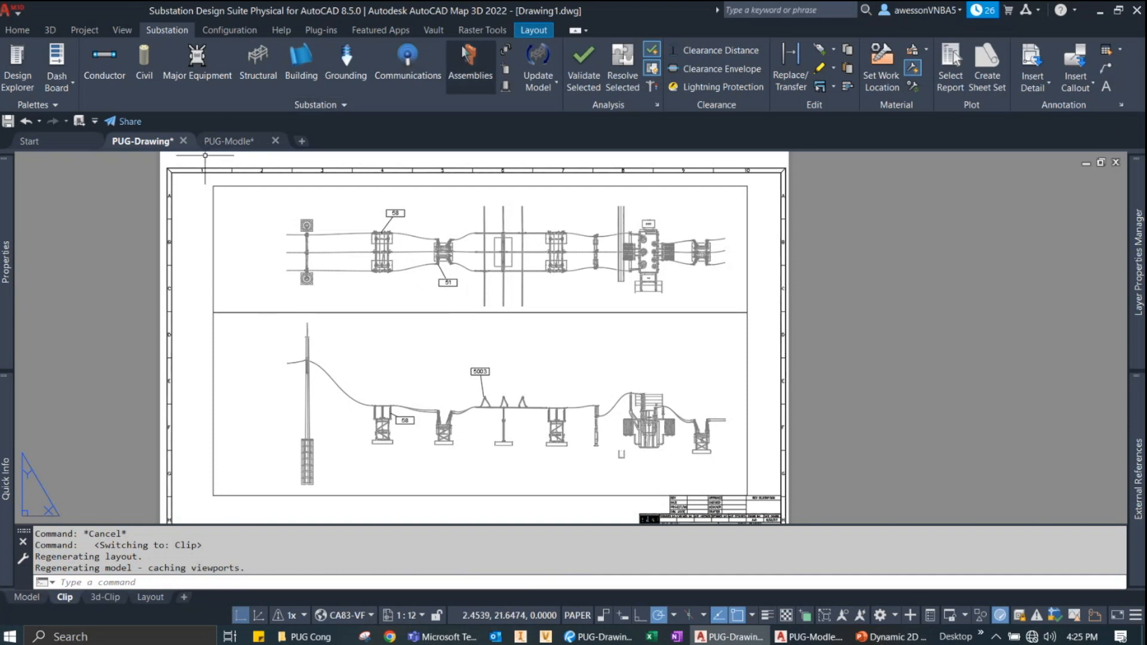
Check the options for creating a layout viewport: Rectangular, Polygonal and From Object.
left_click(8, 31)
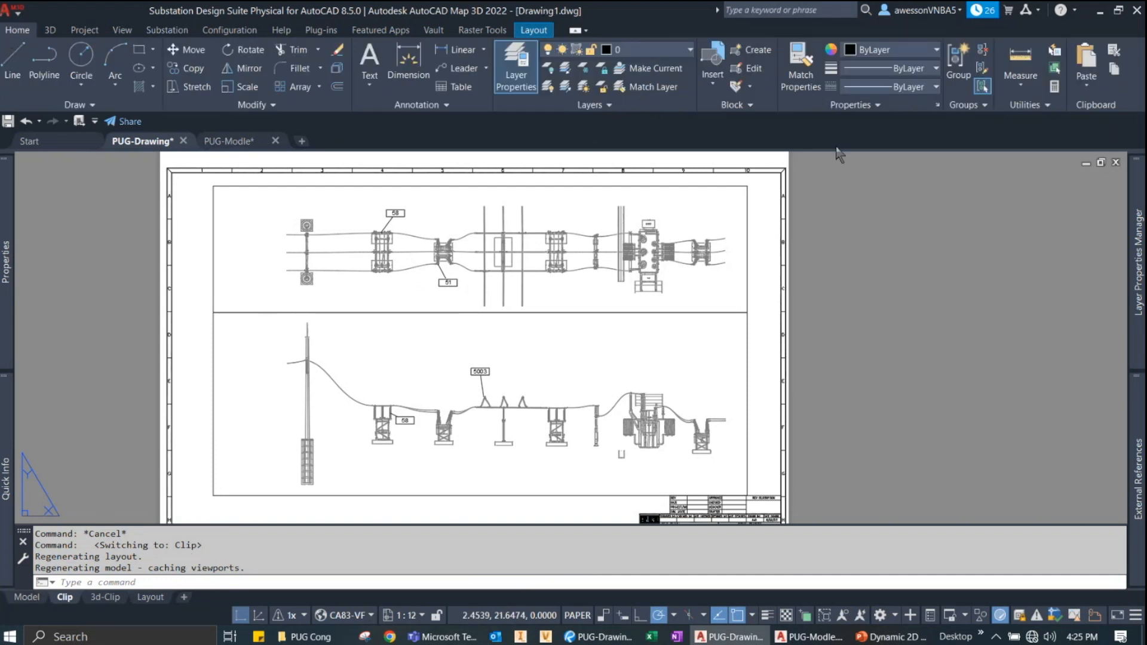
left_click(124, 27)
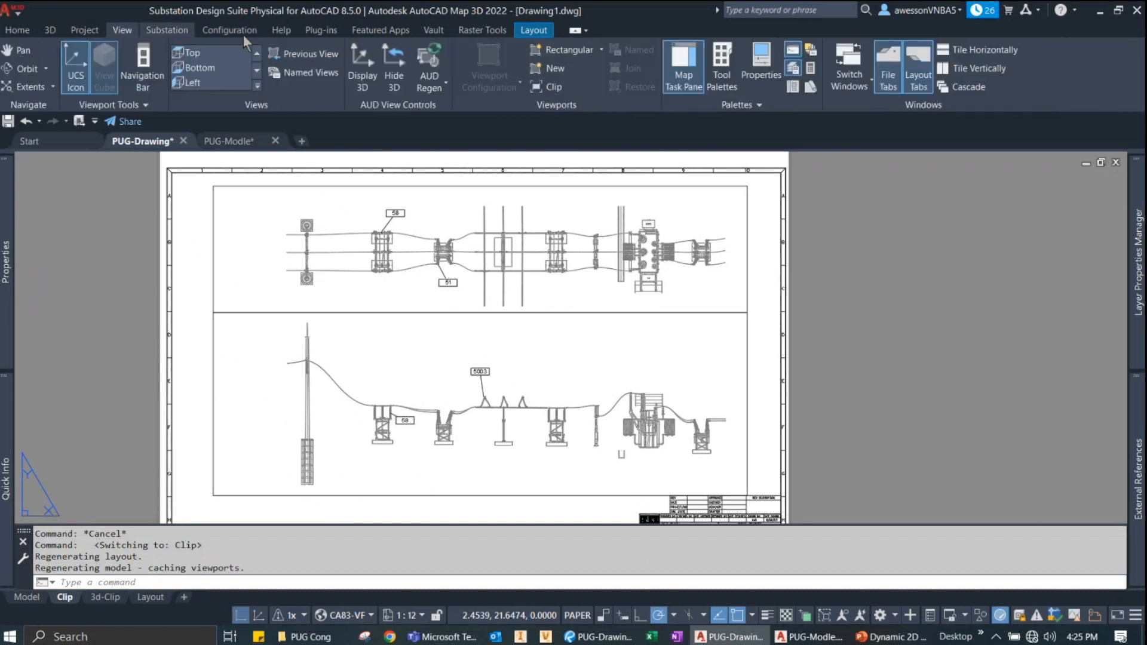
left_click(601, 50)
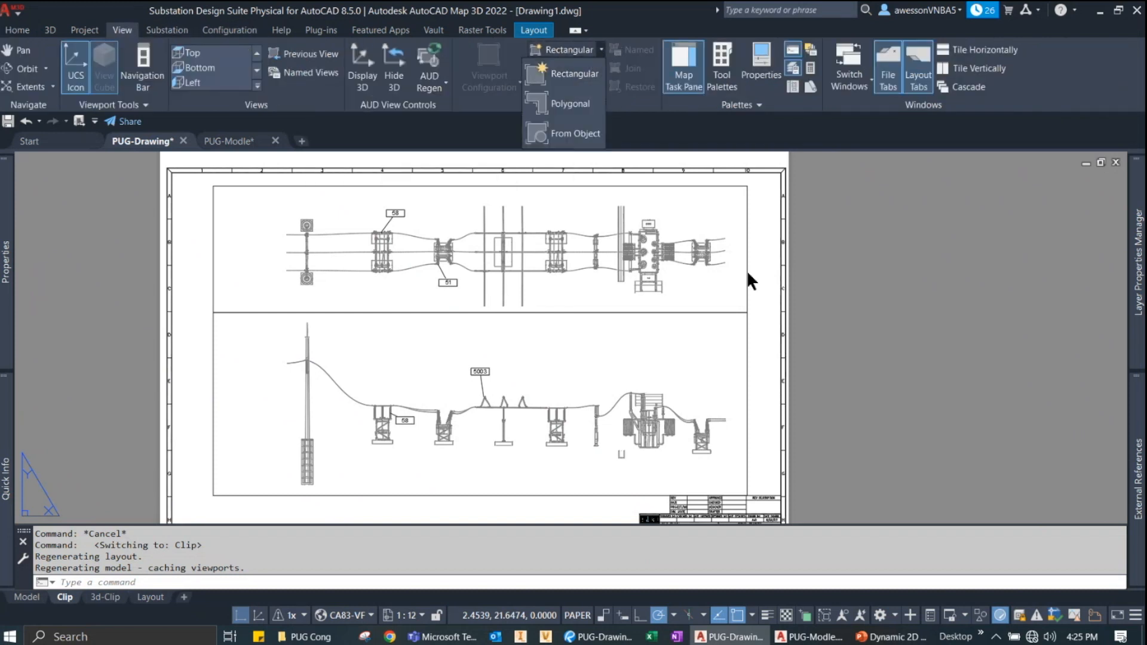
left_click(770, 267)
Examine the linework of the elevation viewport on the Clip layout, close up at the A-frame connections near callout 5003.
scroll(748, 332, "up", 2)
middle_click_drag(760, 322, 855, 215)
scroll(395, 377, "up", 2)
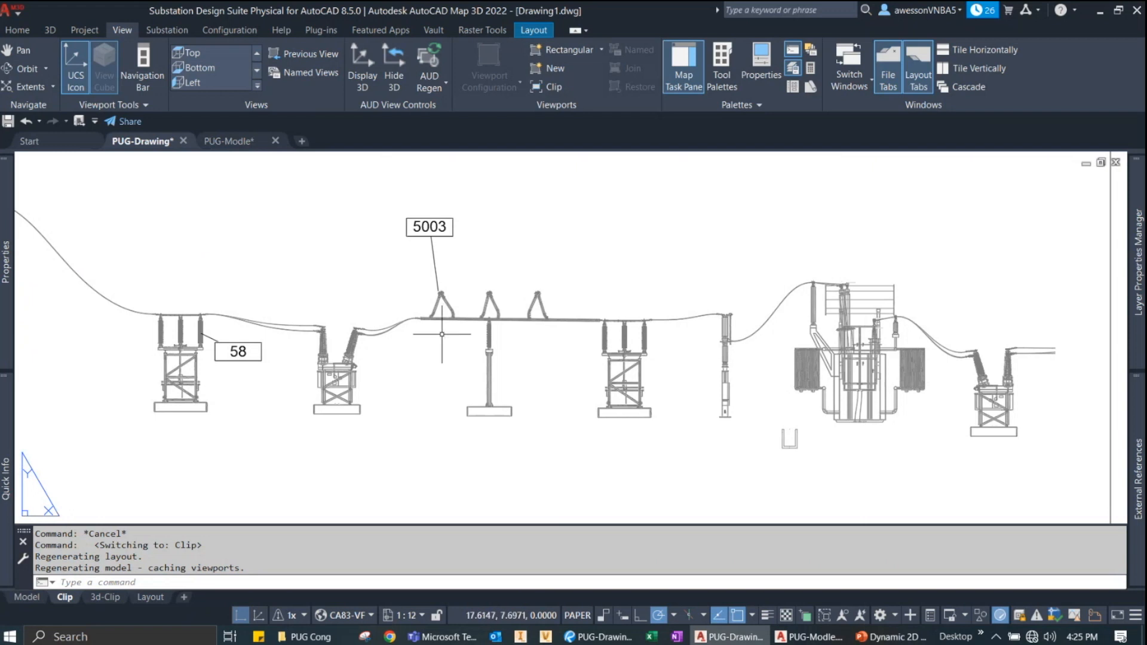
scroll(436, 327, "up", 15)
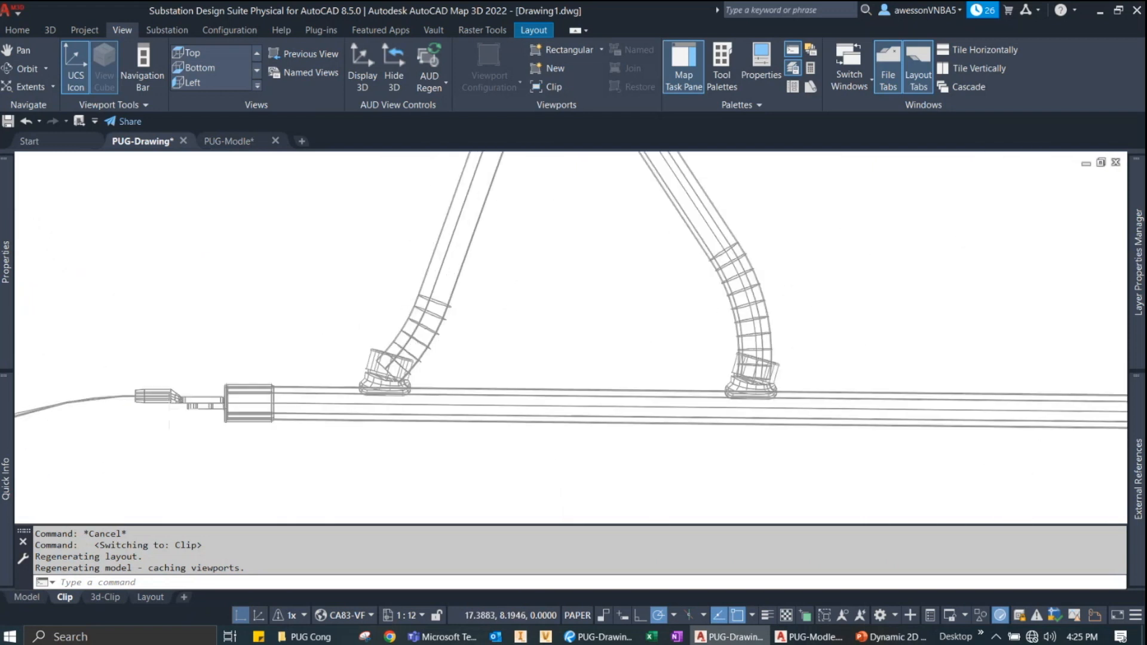
scroll(410, 362, "down", 10)
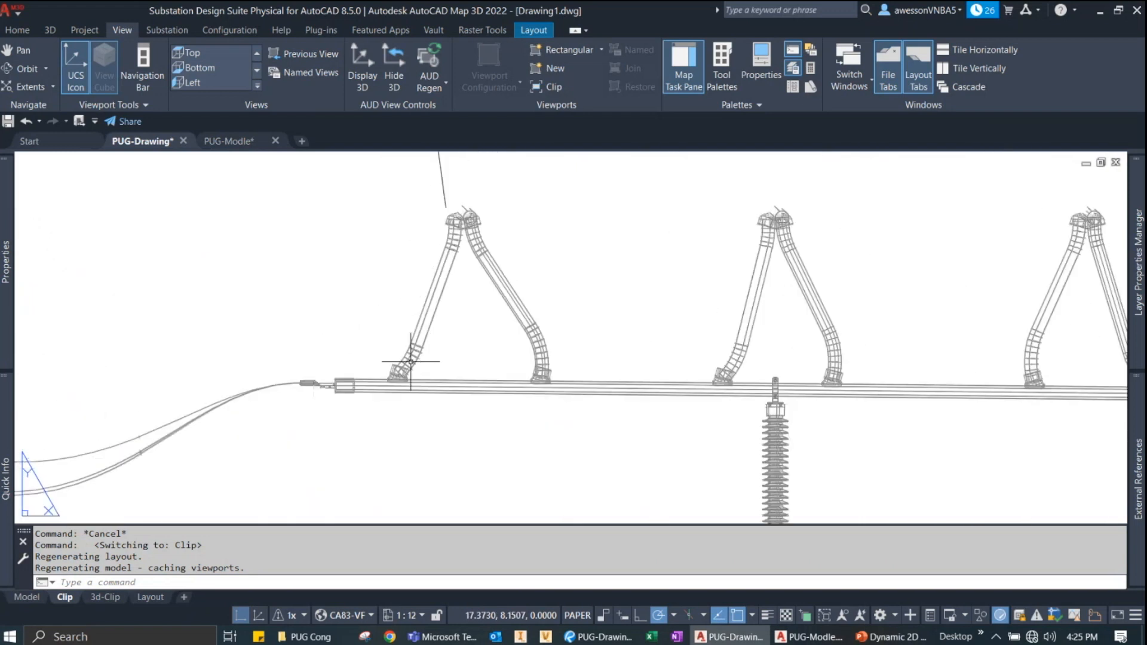
scroll(410, 361, "down", 5)
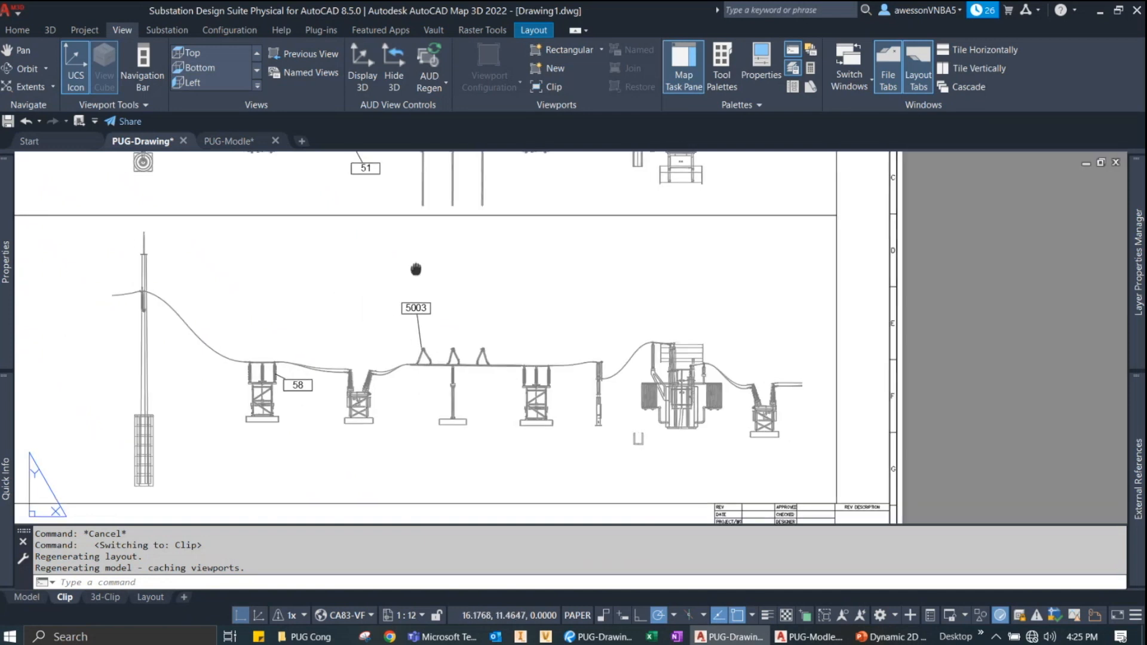
Select both viewports on the Clip layout and inspect their Shade plot property, leaving it at Hidden.
middle_click_drag(377, 266, 565, 293)
left_click(514, 231)
left_click(499, 267)
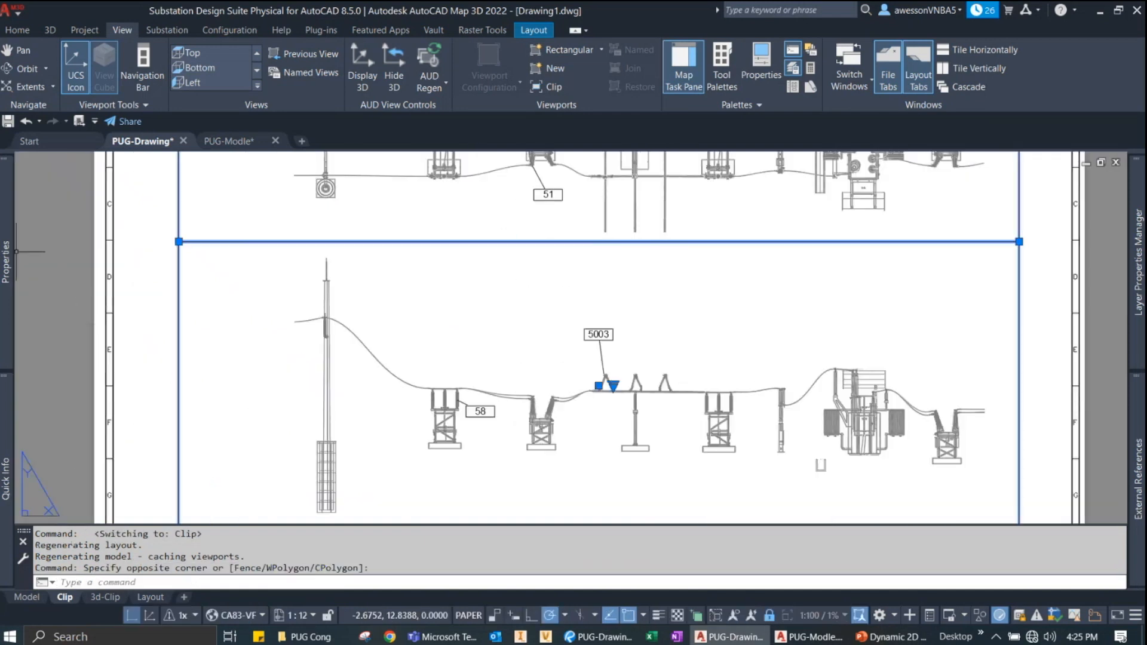
mouse_move(16, 250)
scroll(196, 439, "down", 3)
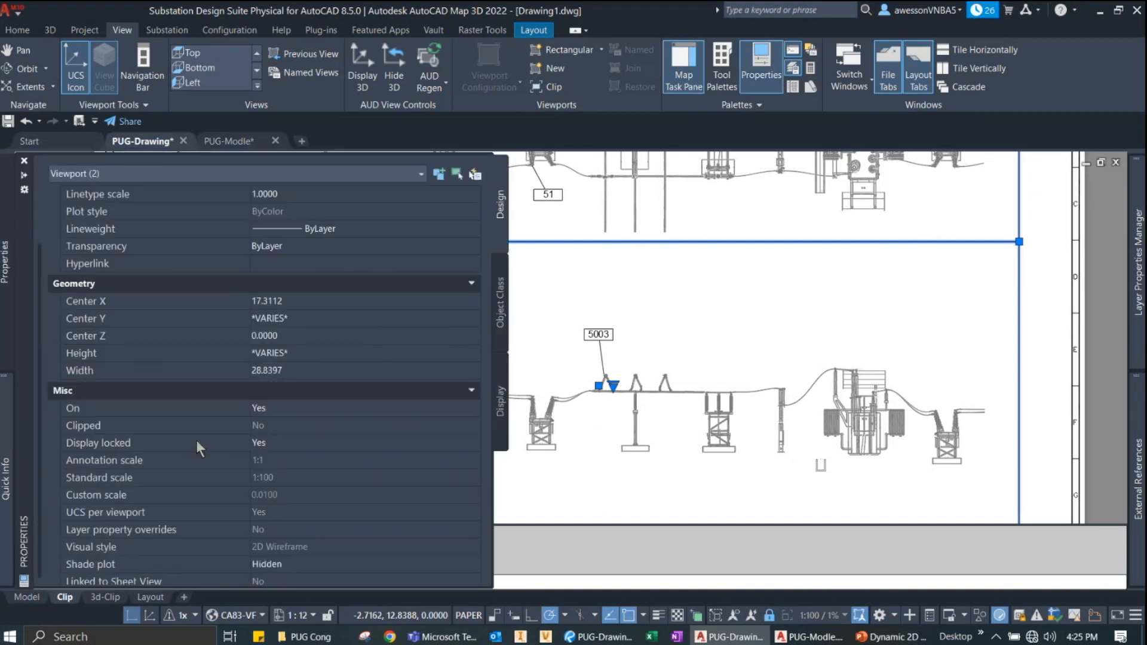
left_click(131, 548)
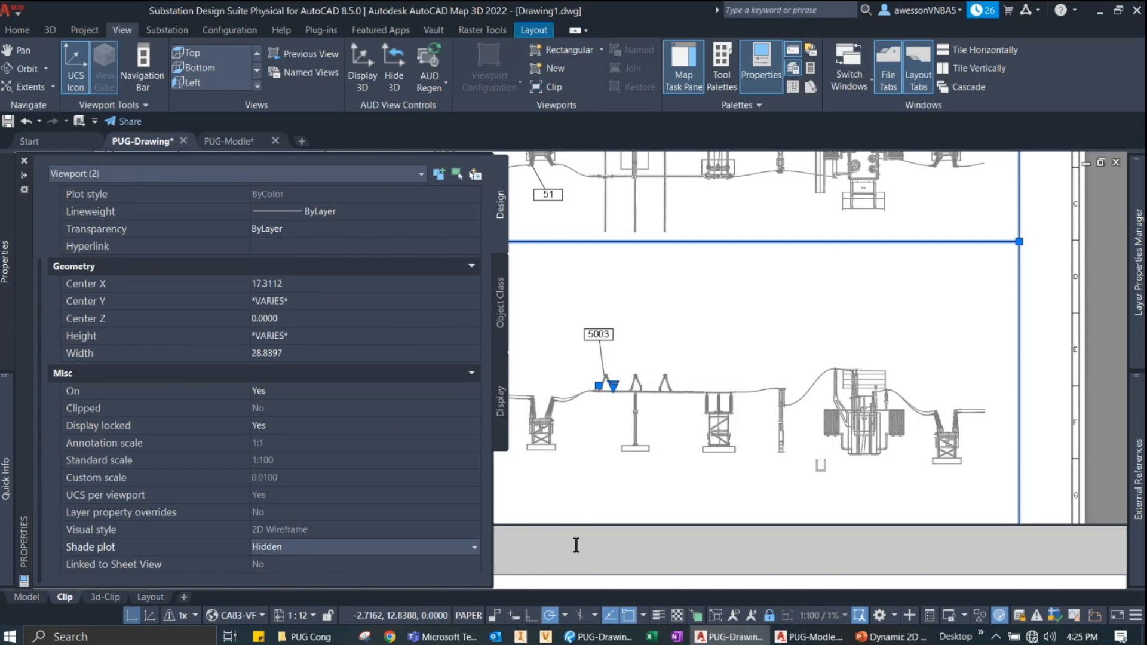
key("Escape")
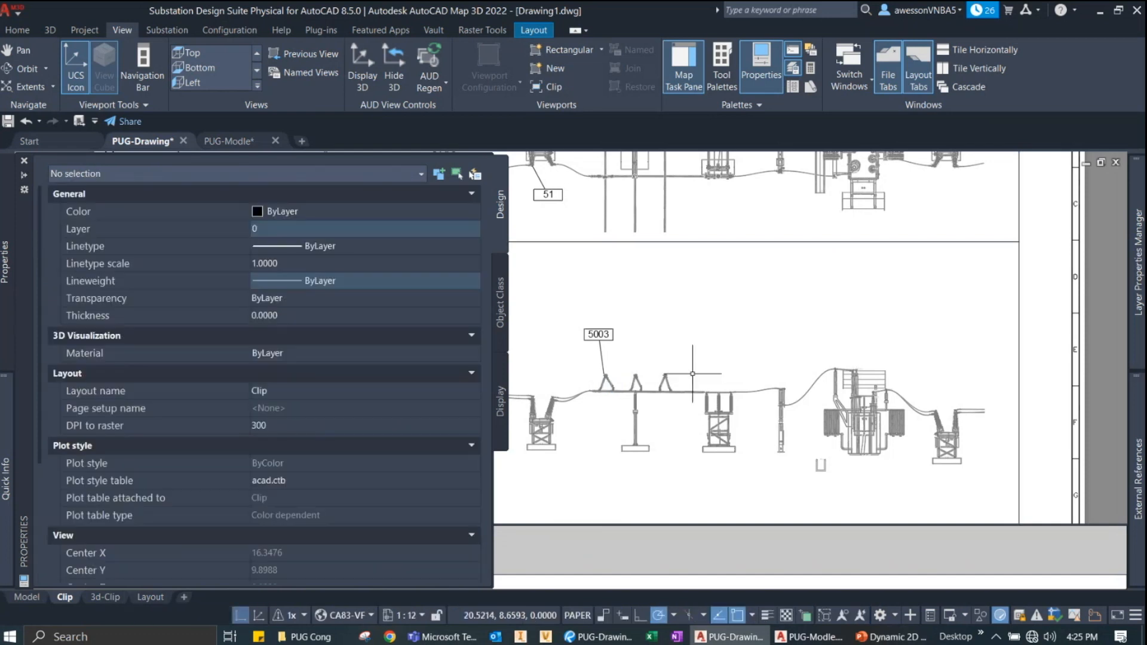
scroll(611, 310, "up", 2)
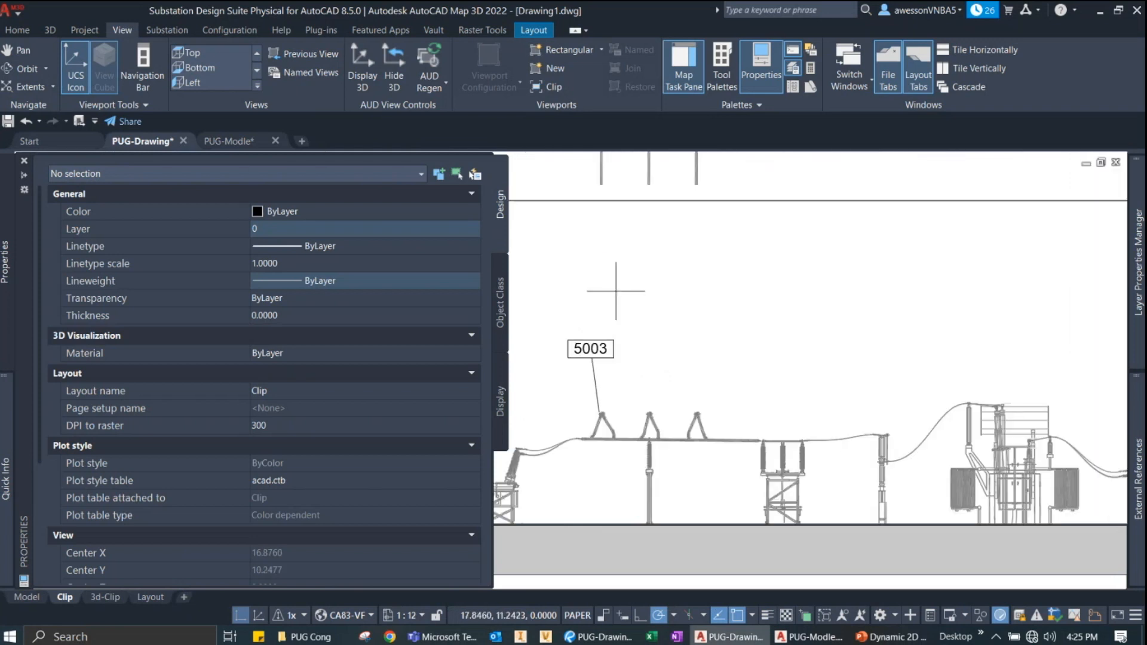
Collapse the Properties and Quick Info palettes to clear the drawing area over the Clip layout.
left_click(24, 175)
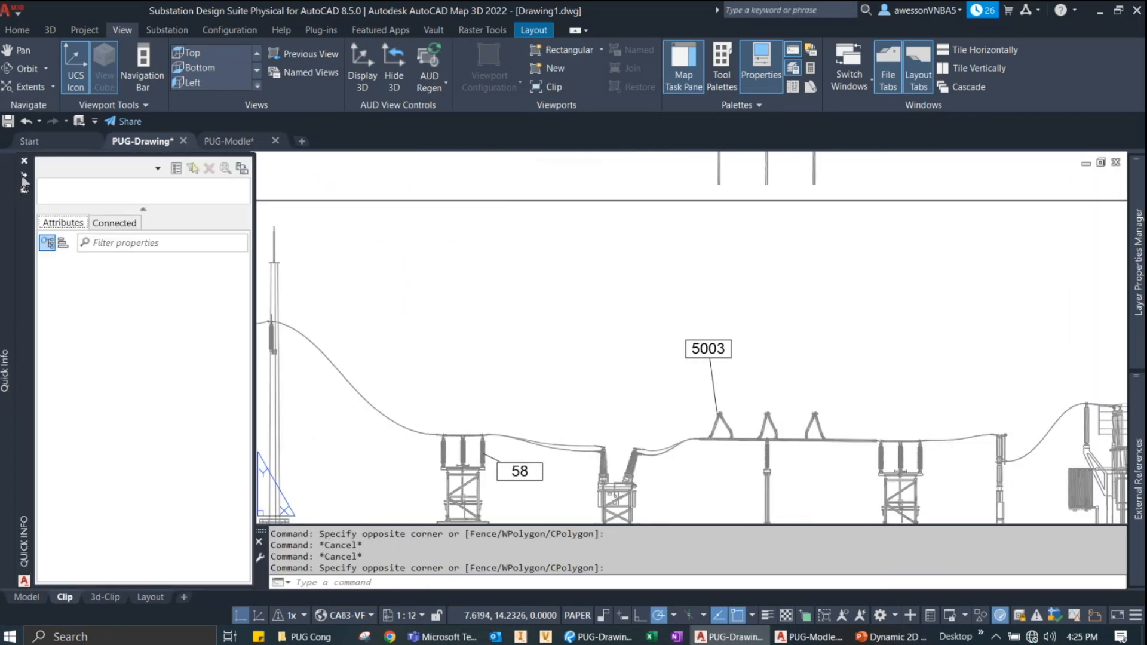
left_click(216, 162)
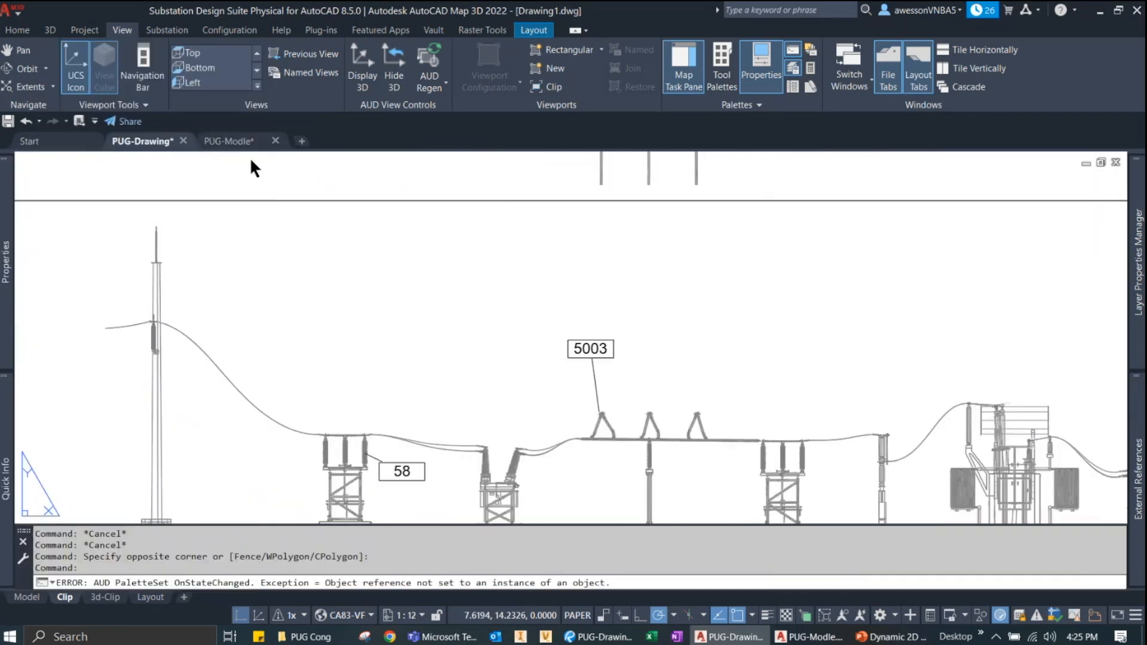
scroll(694, 312, "down", 2)
middle_click_drag(726, 326, 652, 422)
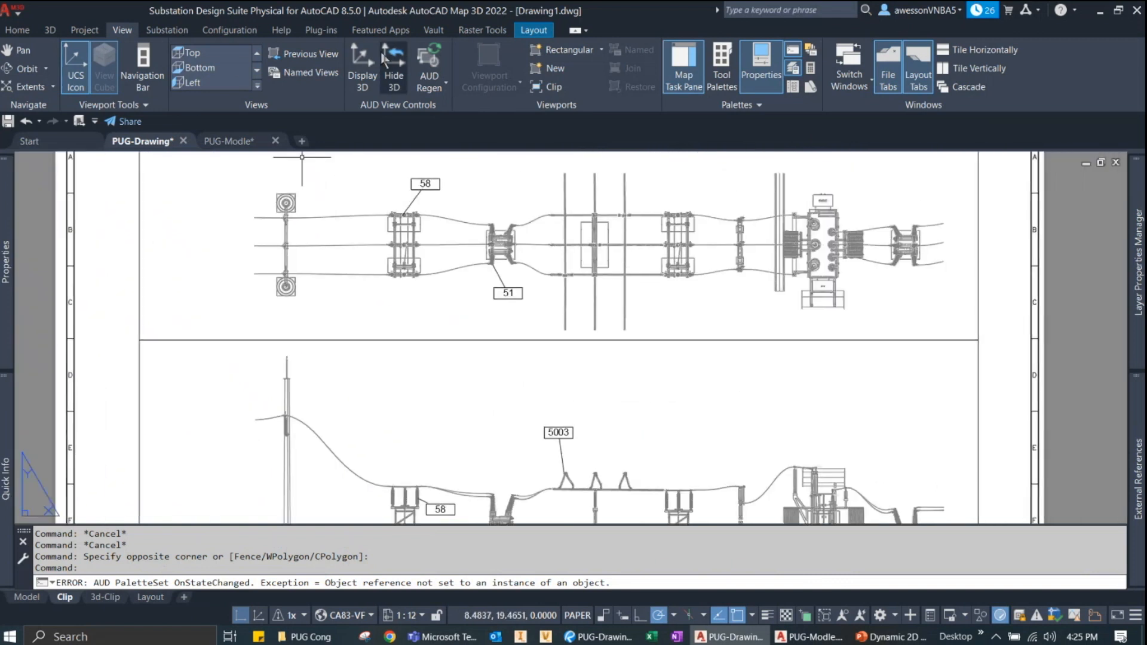
Place an enhanced callout, using the Auto option, just below the disconnector left of callout 51 in the plan viewport.
left_click(179, 33)
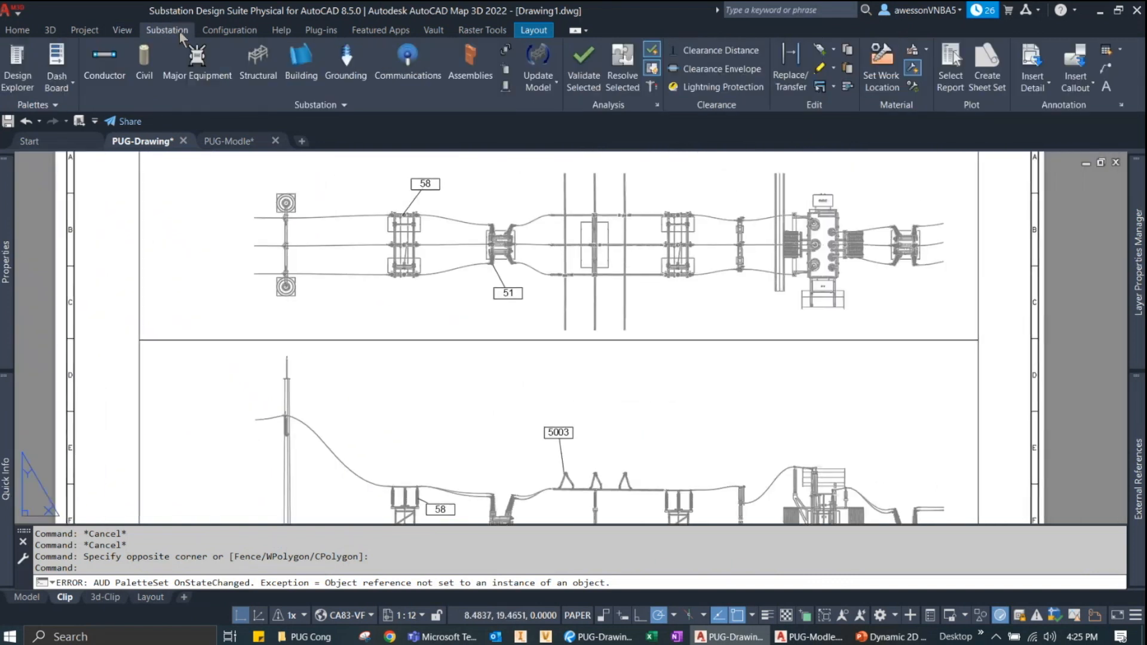
left_click(1069, 85)
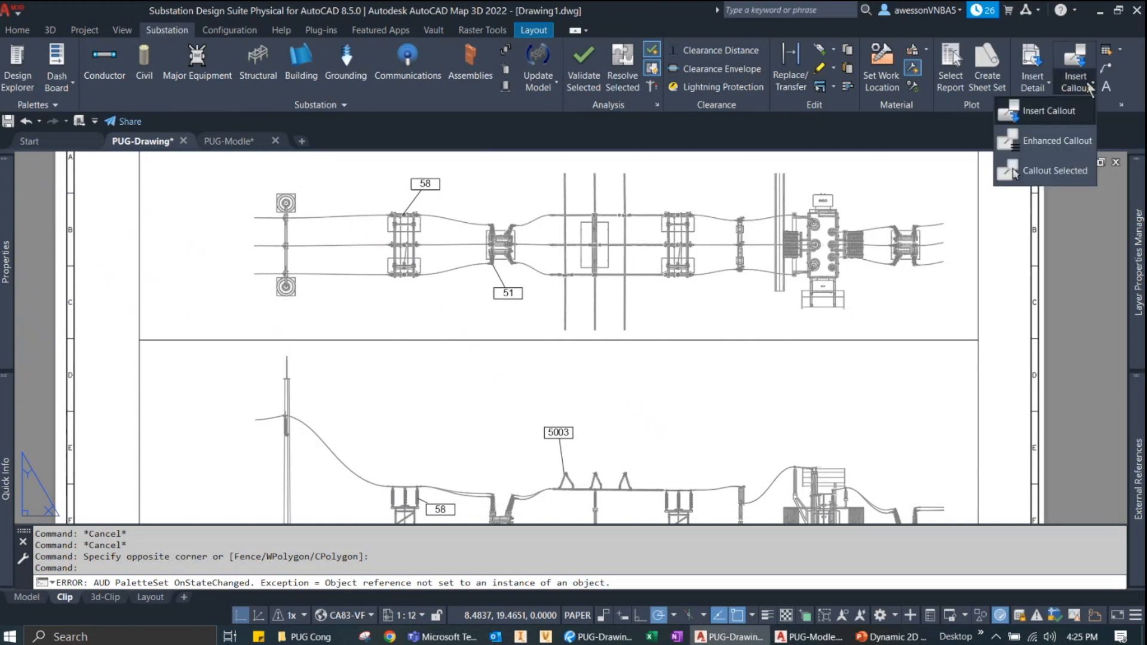
left_click(1050, 141)
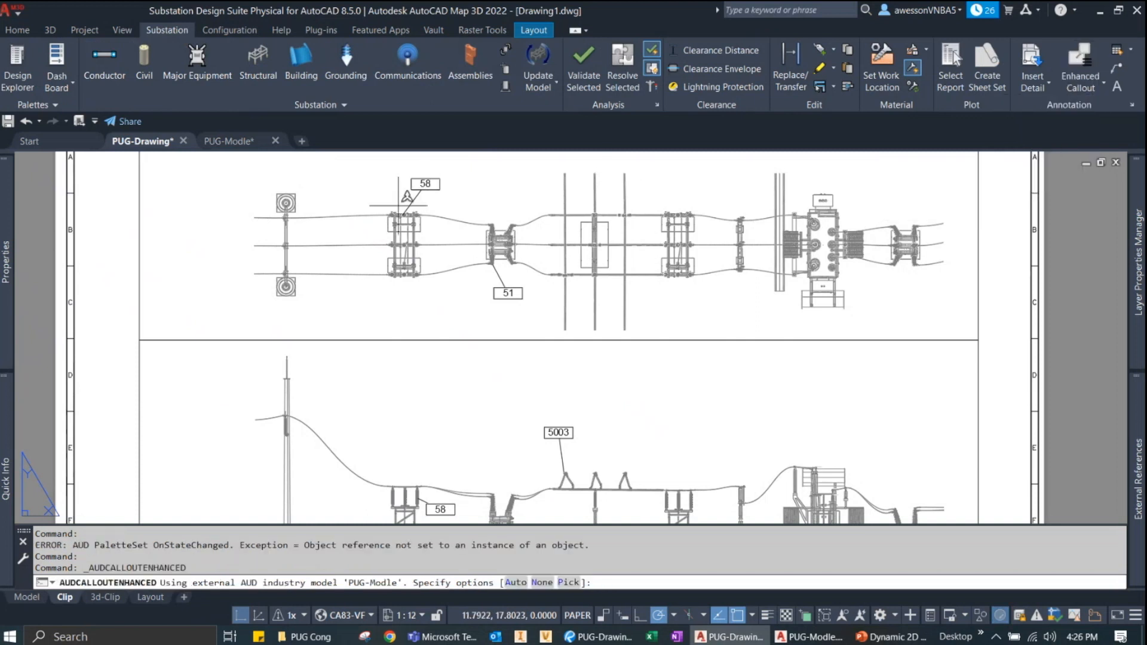
left_click(517, 583)
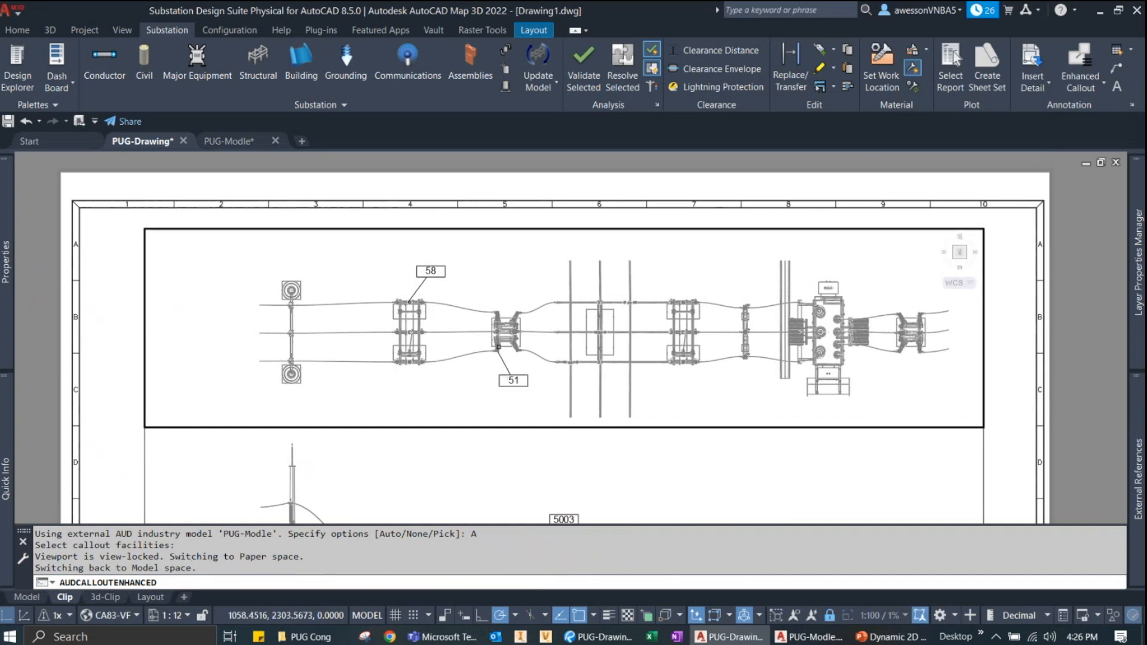
scroll(509, 344, "up", 5)
scroll(287, 394, "up", 4)
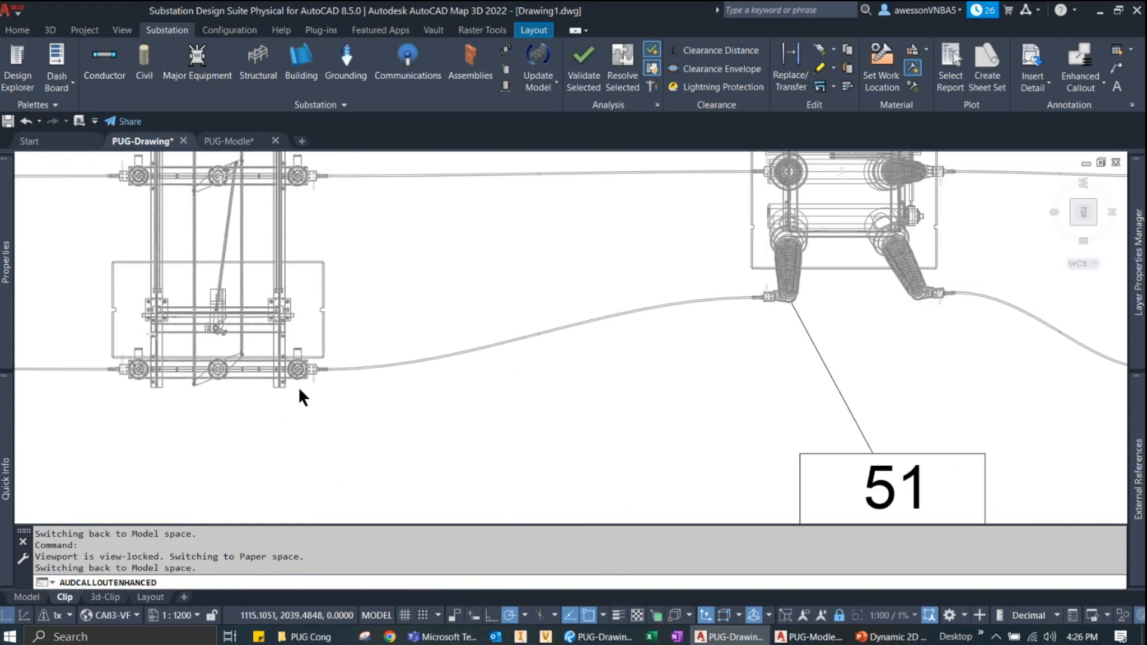
left_click(173, 233)
left_click(190, 305)
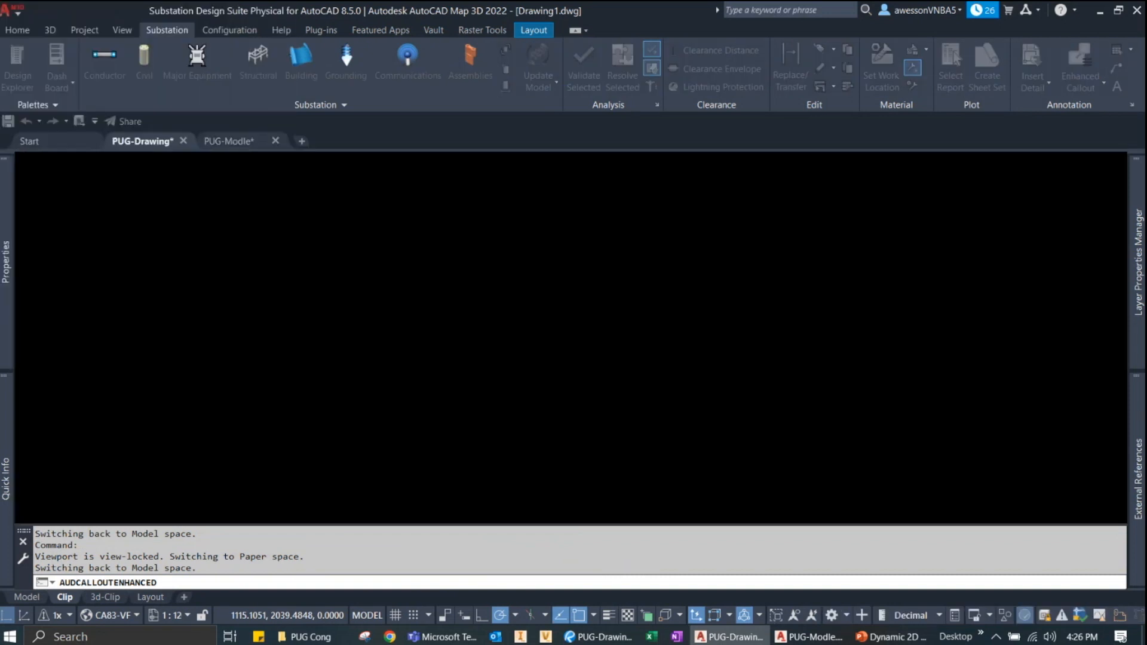
scroll(381, 477, "down", 4)
left_click(388, 492)
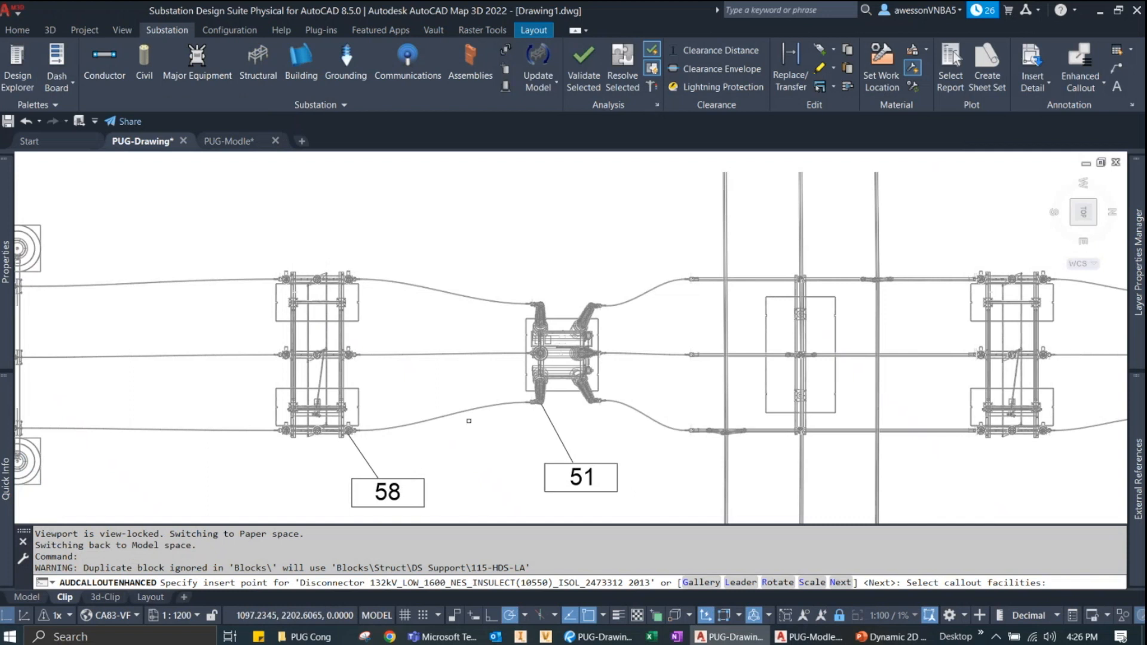
Try to place an enhanced callout above the middle A-frame busbar fitting in the elevation viewport.
scroll(468, 421, "down", 5)
scroll(503, 470, "up", 8)
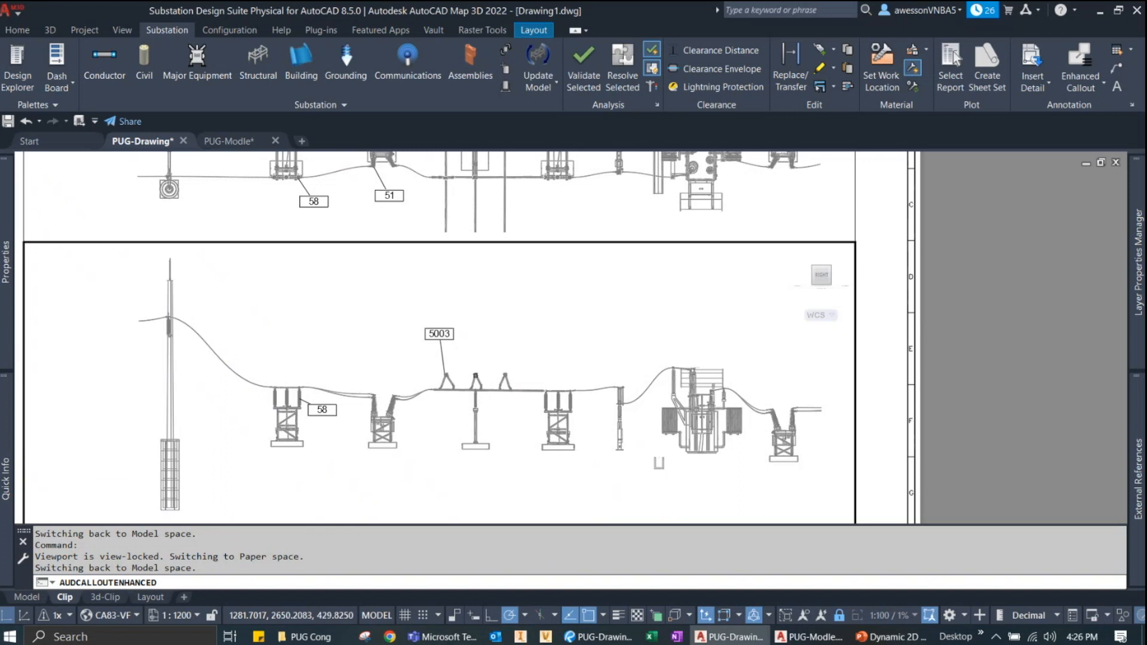
left_click(476, 377)
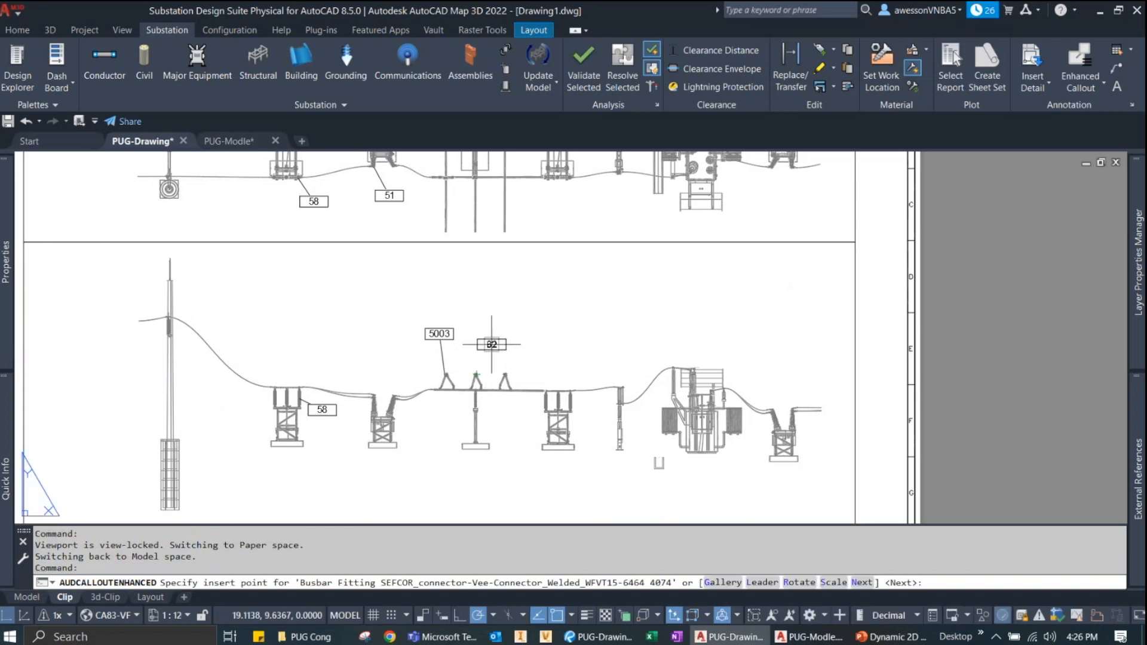
left_click(491, 344)
right_click(507, 316)
left_click(493, 345)
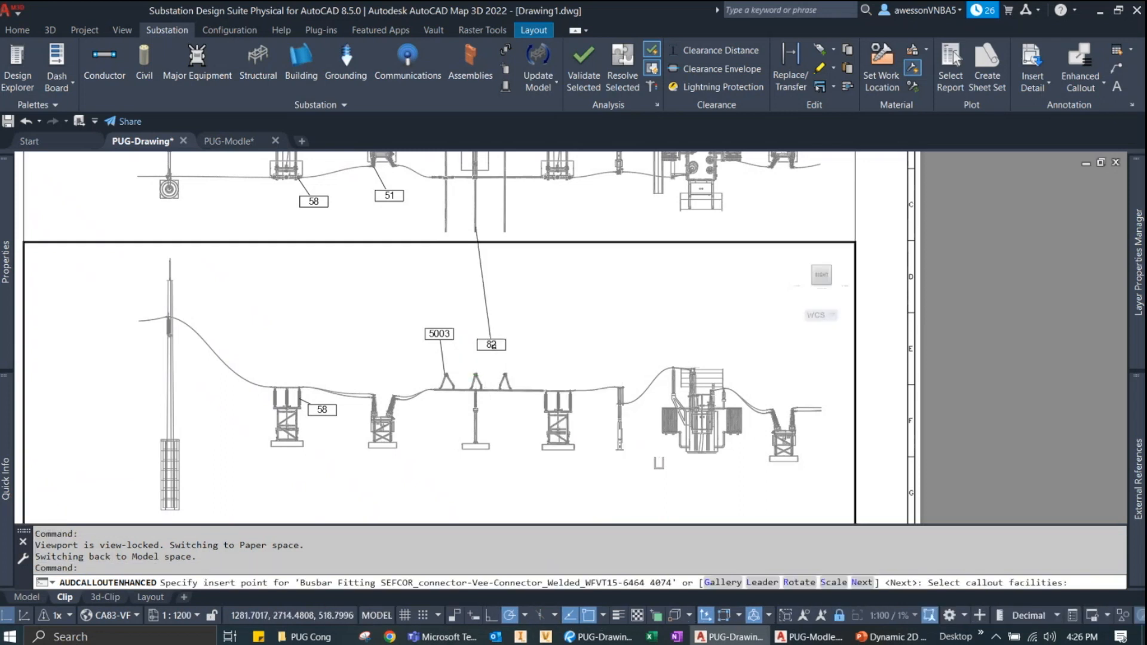
End the callout command and erase the misplaced callout with its leader from the elevation viewport.
key("Escape")
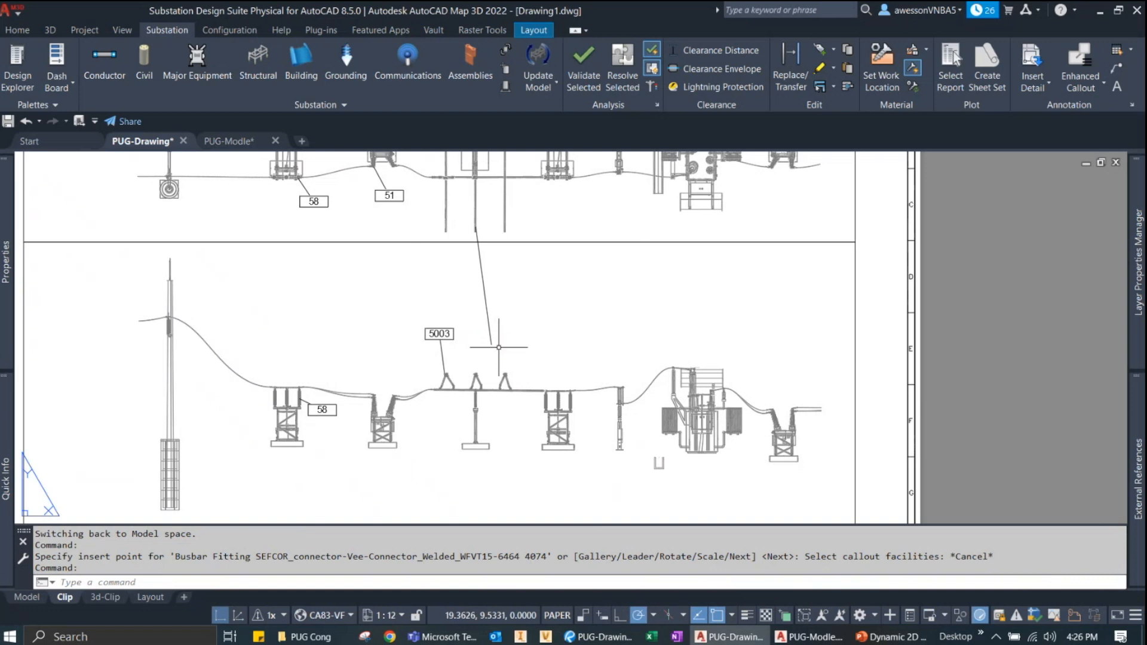
left_click(491, 337)
key("Delete")
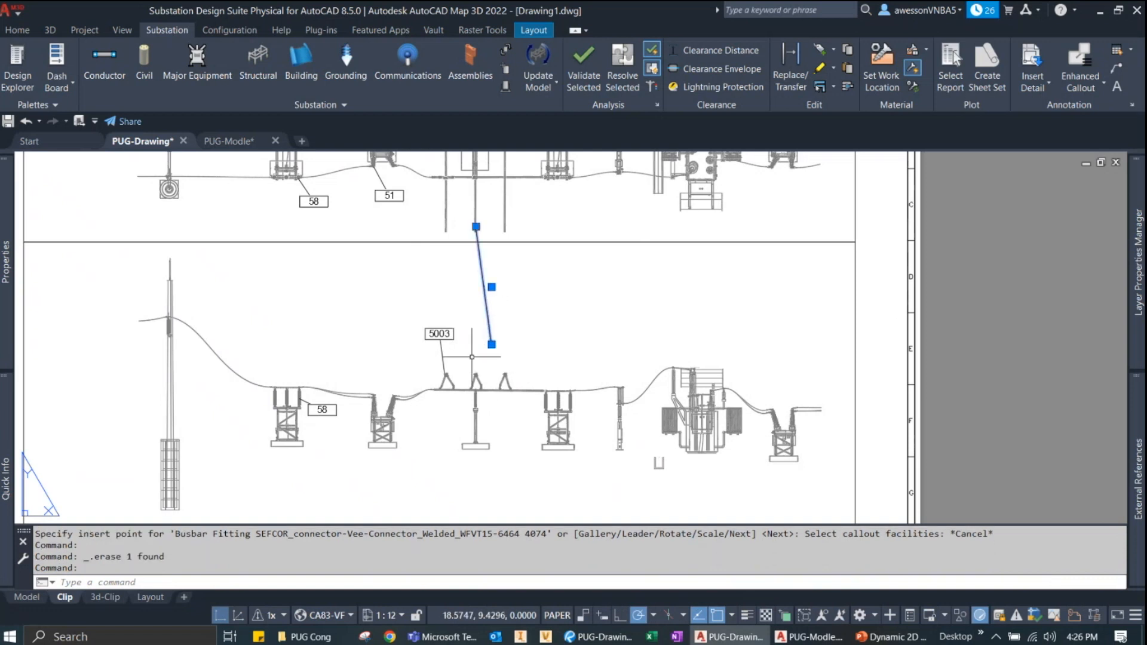
key("Delete")
Remove the clipping boundary from the referenced substation model in model space.
left_click(104, 596)
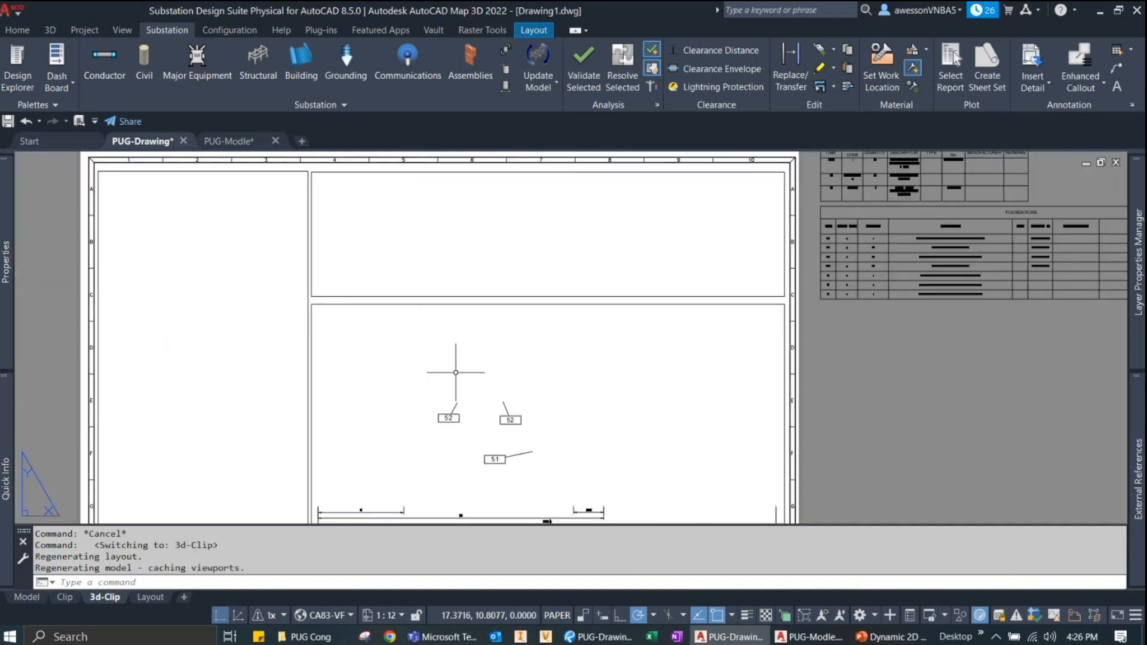
left_click(30, 597)
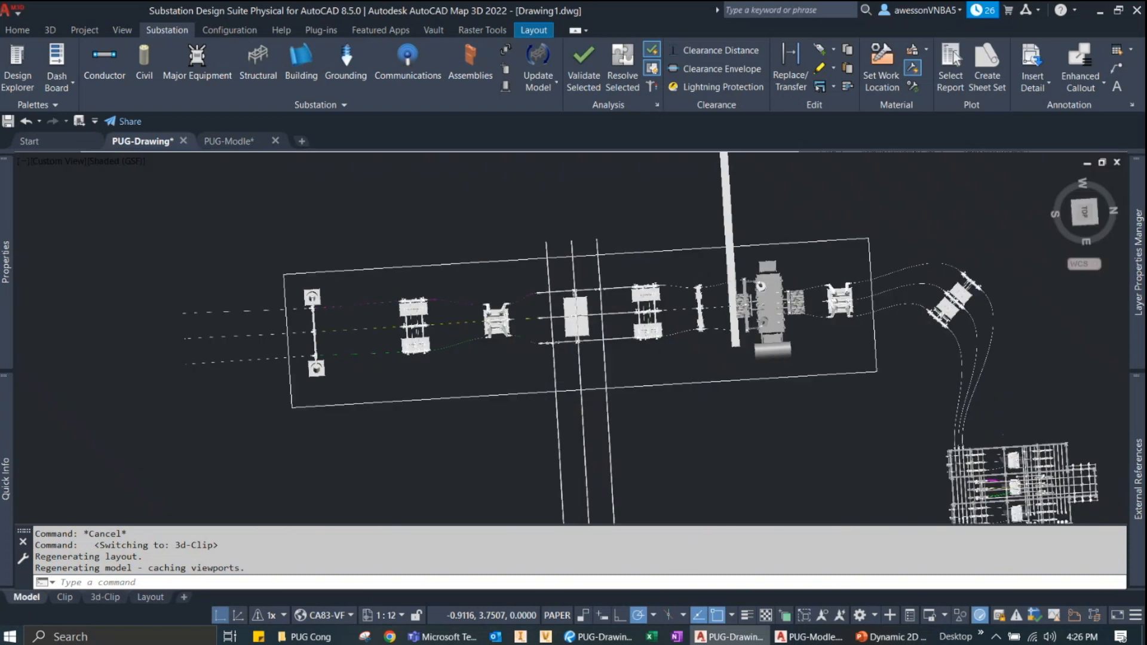
left_click(481, 250)
left_click(466, 268)
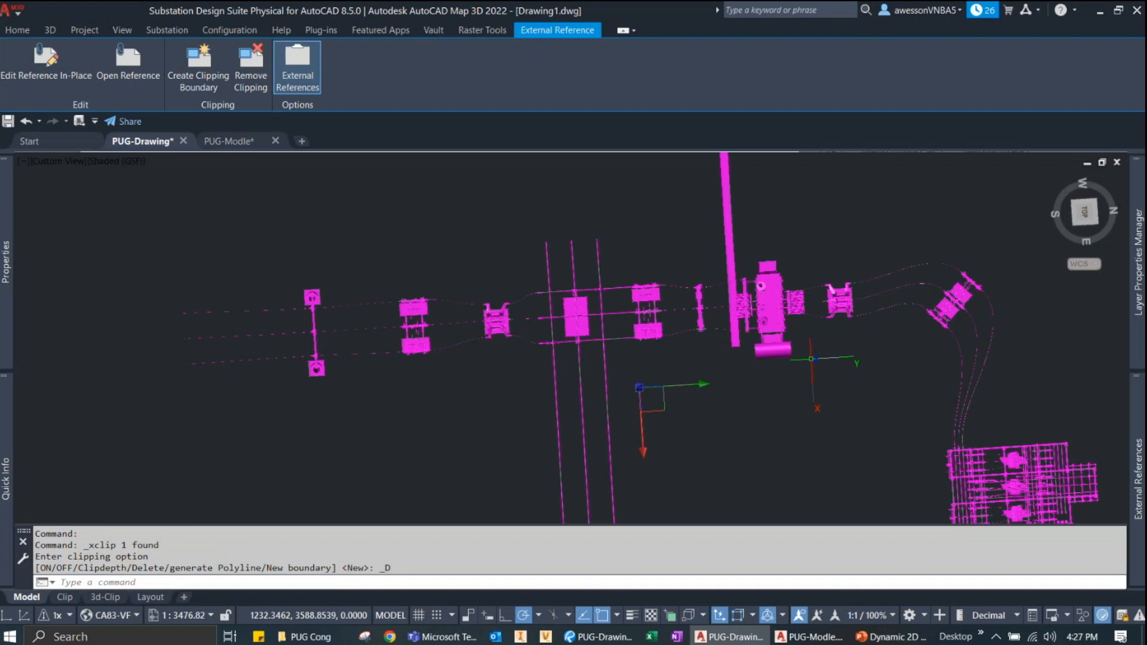
Go to the 3d-Clip layout and window the bay of interest in the full plan viewport.
left_click(111, 597)
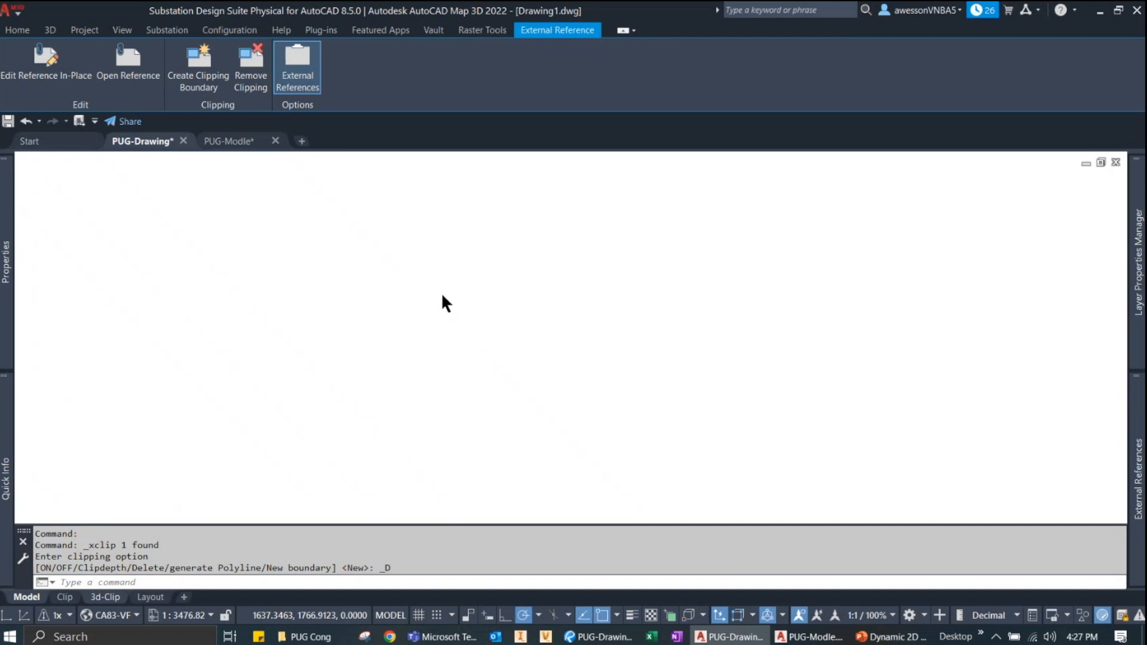
double_click(263, 337)
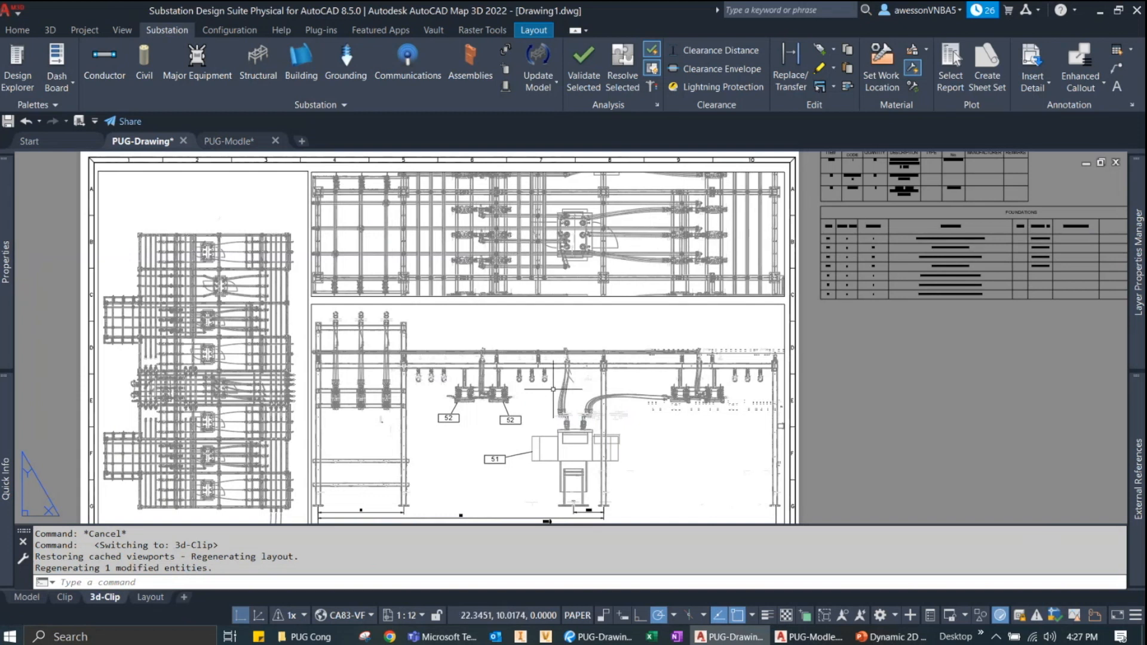
mouse_move(72, 287)
left_mouse_down()
mouse_move(248, 336)
mouse_move(298, 336)
left_mouse_up()
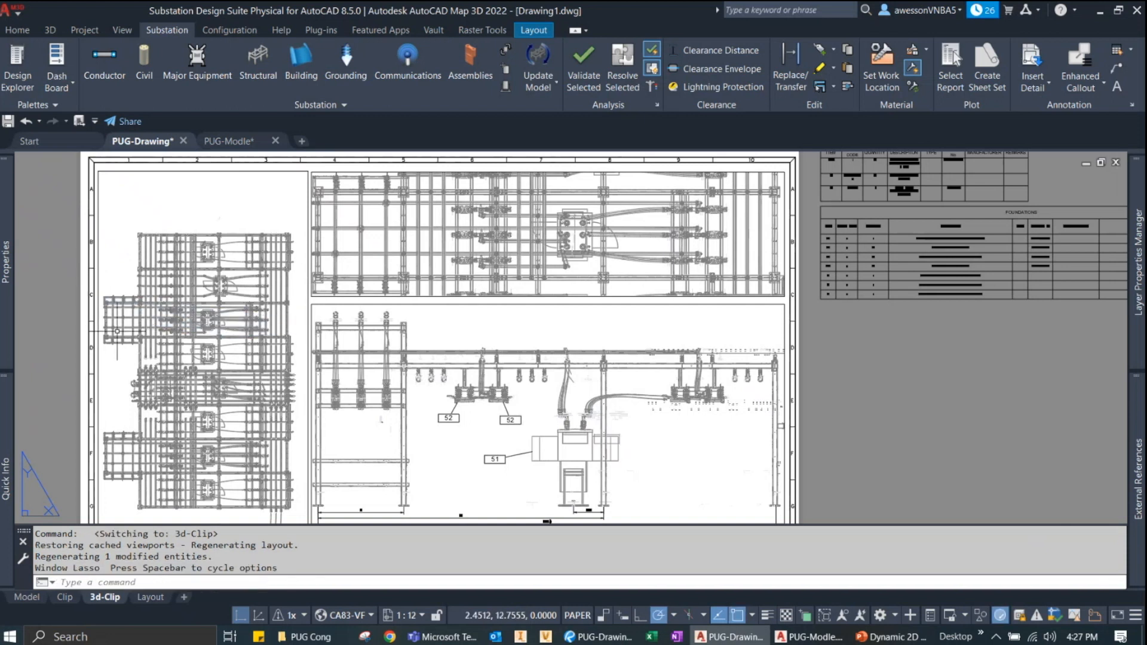
left_click(69, 285)
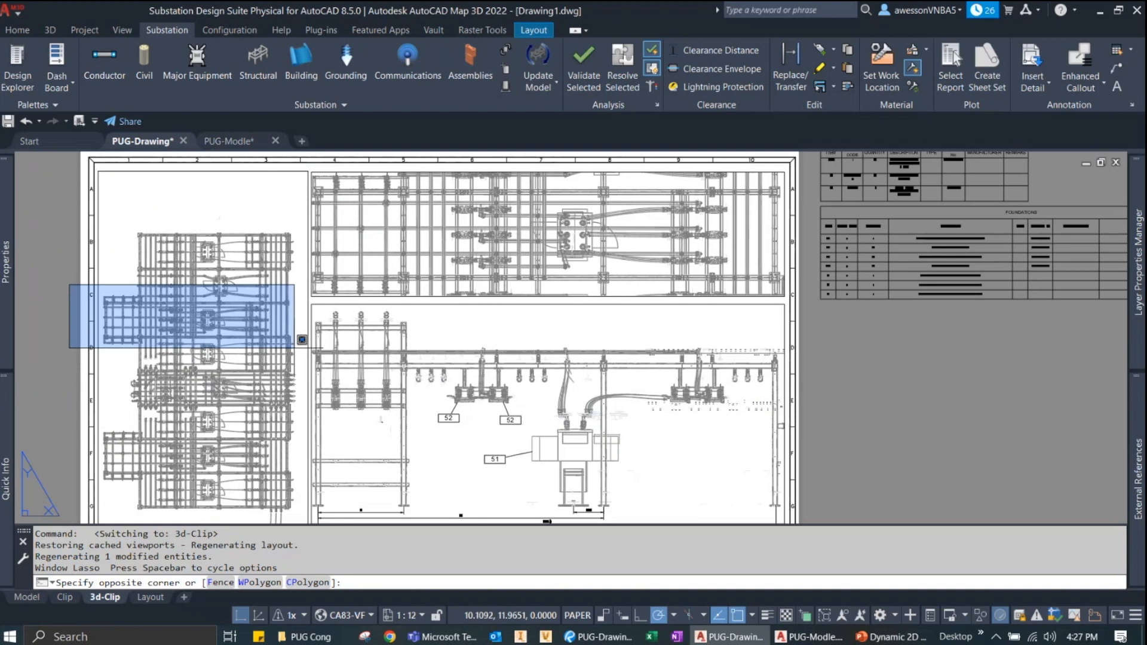
key("Escape")
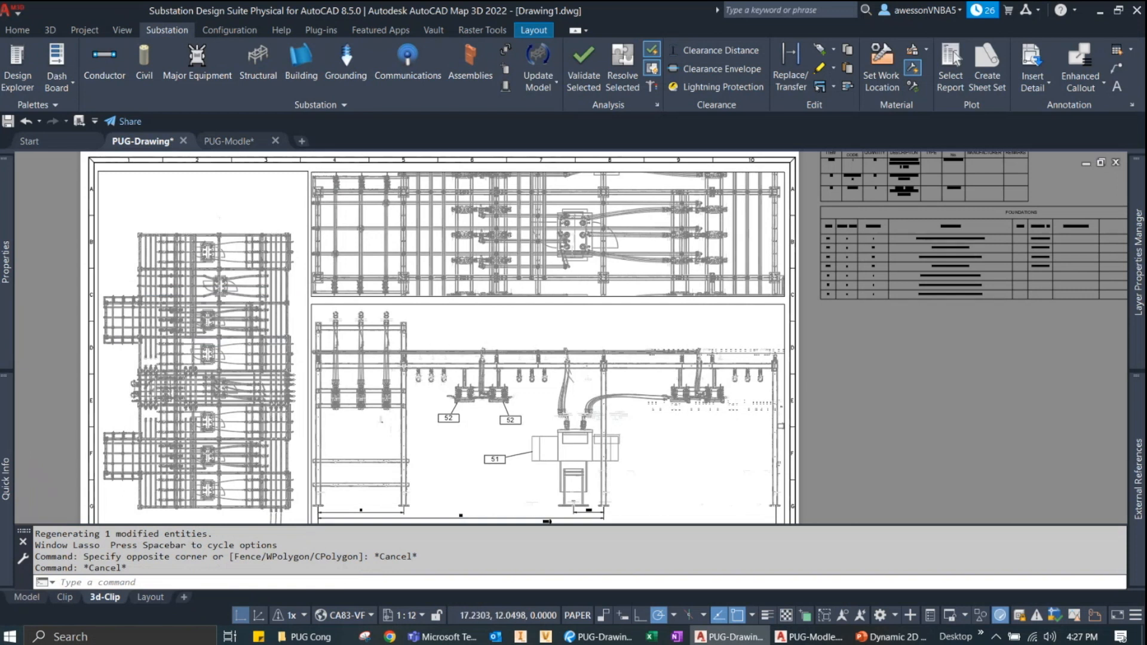
Try to run 3DCLIP inside the large elevation viewport of the 3d-Clip layout.
scroll(460, 346, "up", 2)
mouse_move(448, 327)
middle_mouse_down()
mouse_move(418, 358)
mouse_move(417, 210)
mouse_move(399, 186)
middle_mouse_up()
left_click(421, 164)
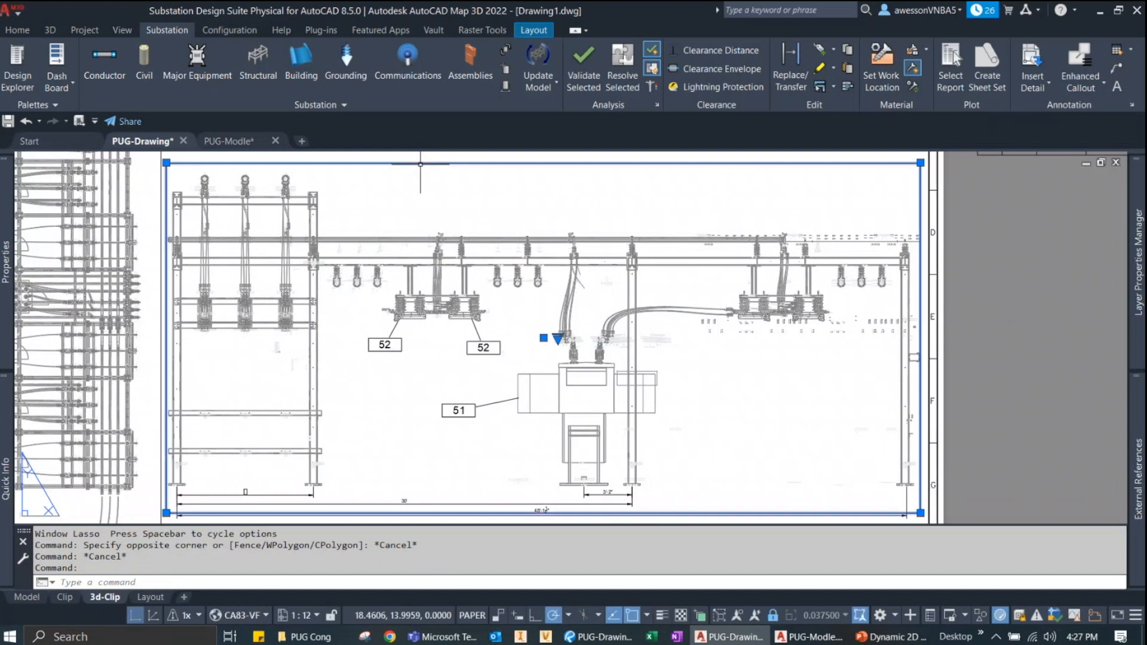
double_click(383, 191)
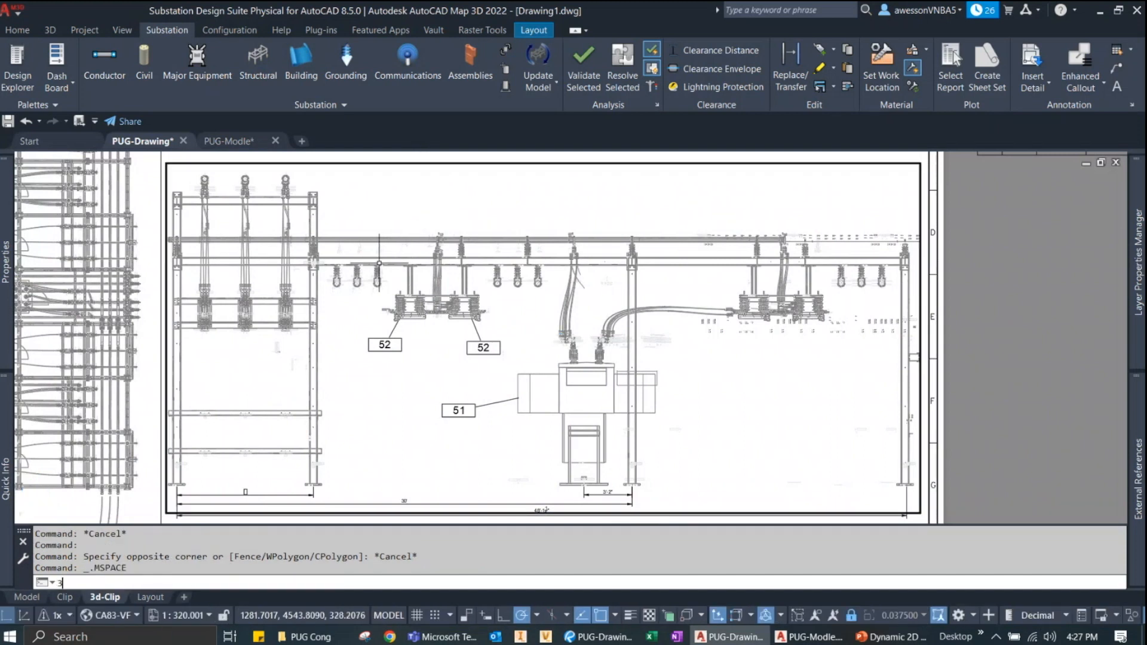
type("lip")
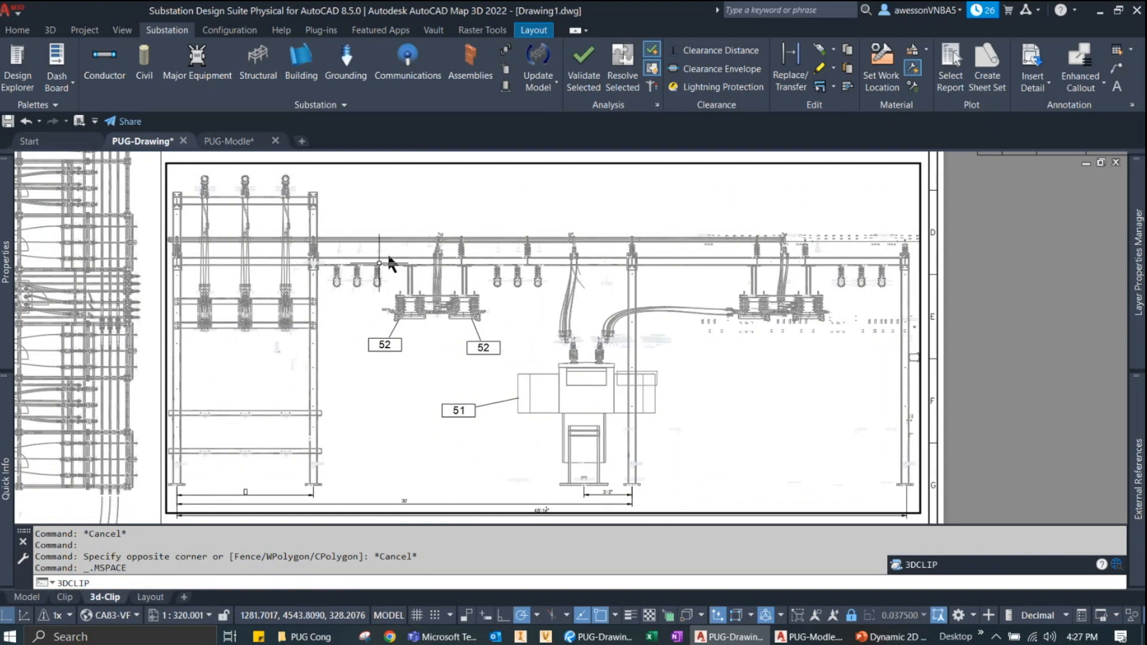
key("Return")
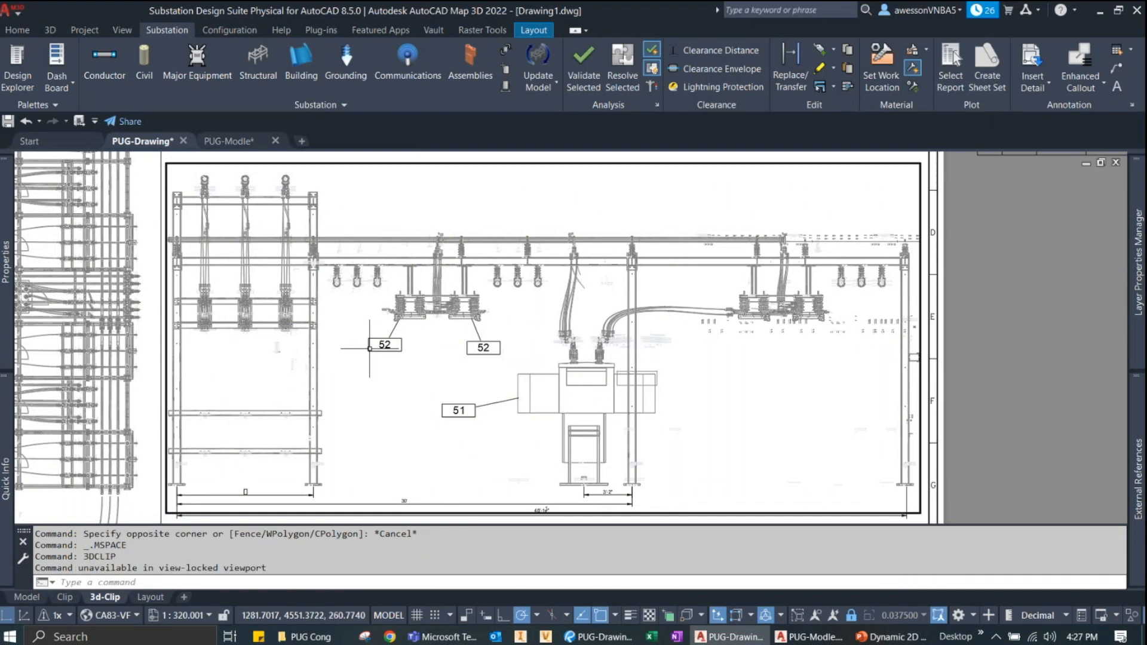
Unlock the elevation viewport by setting its Display locked property to No.
left_click(6, 272)
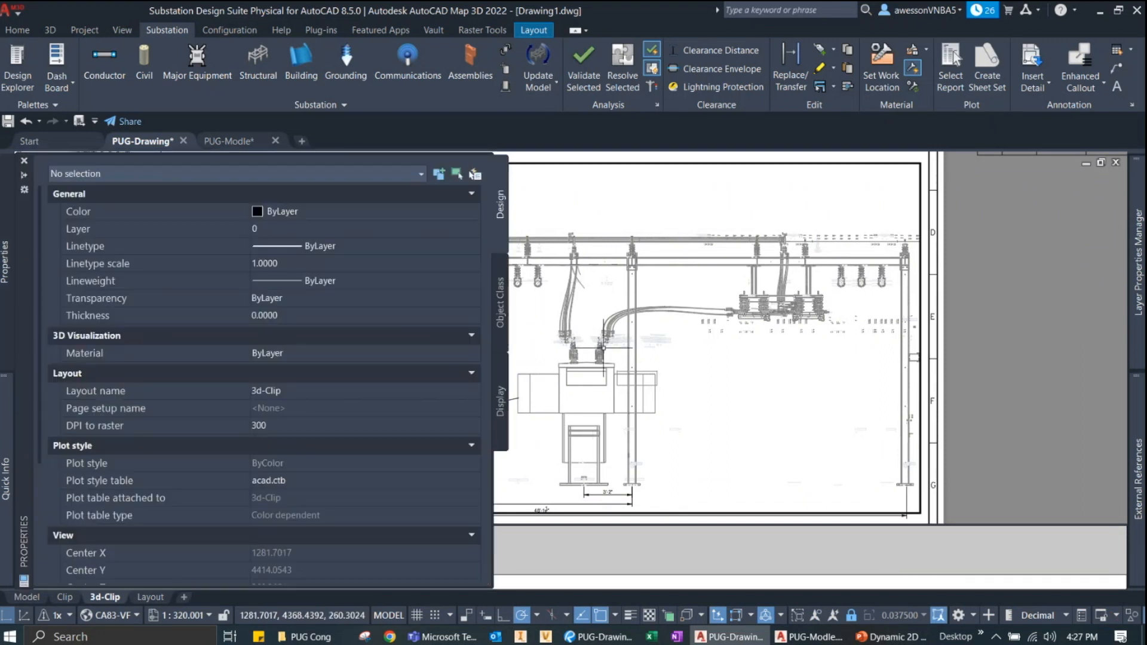
double_click(1014, 400)
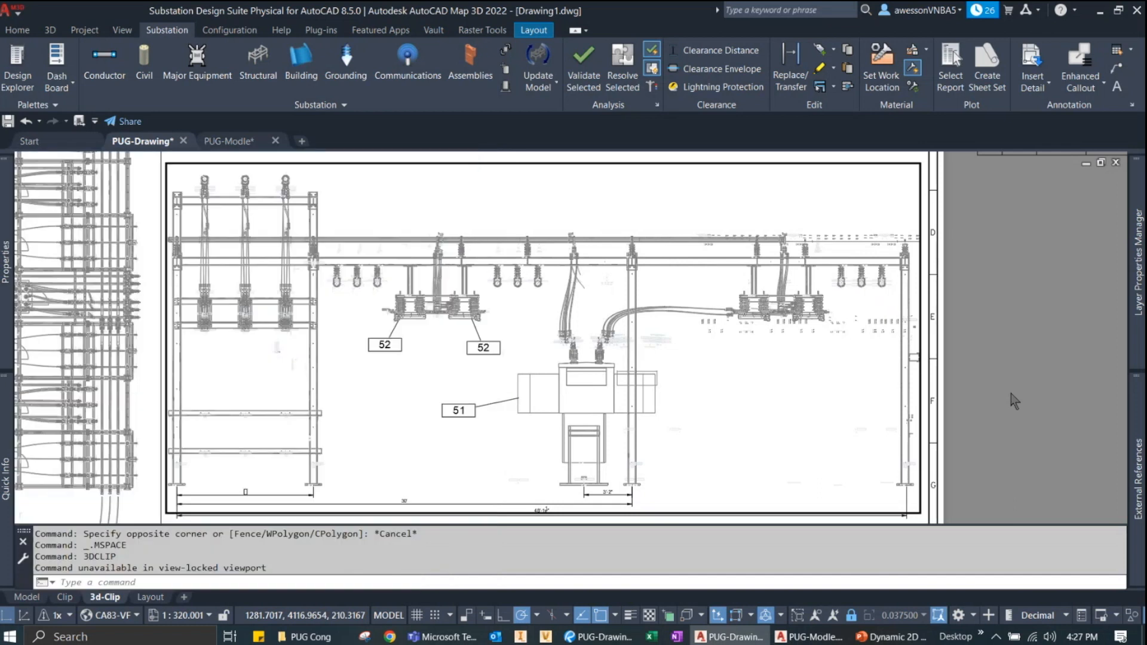
left_click(920, 400)
mouse_move(6, 272)
scroll(98, 331, "down", 1)
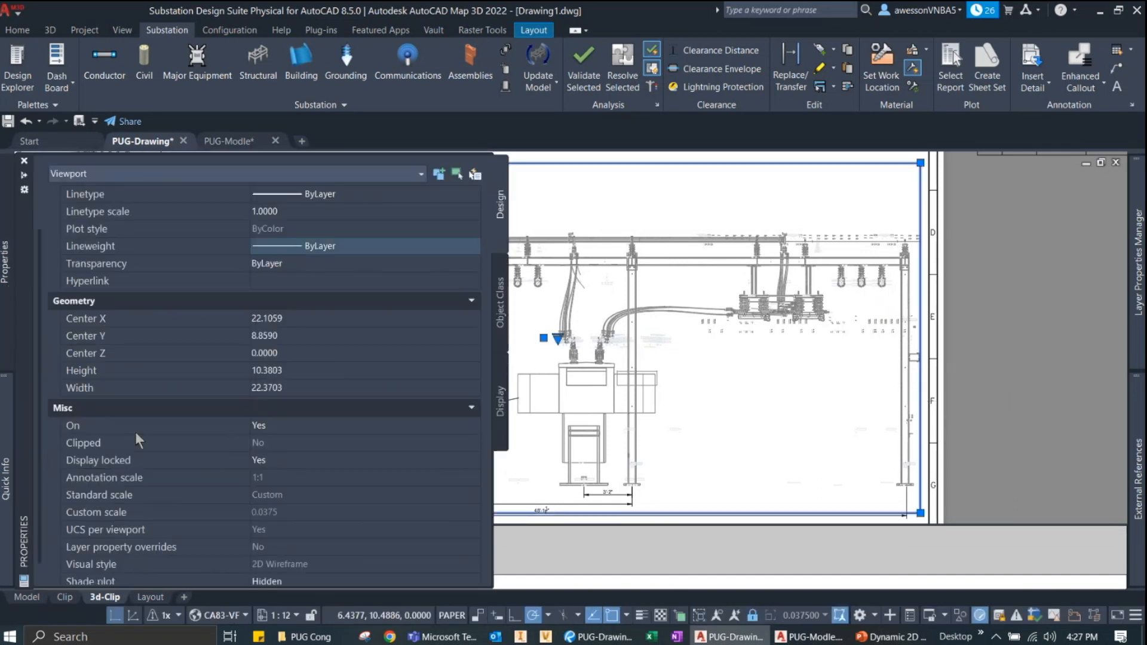
double_click(216, 472)
Activate the elevation viewport and run 3DCLIP to bring up the Adjust Clipping Planes window.
double_click(486, 268)
type("3dclip")
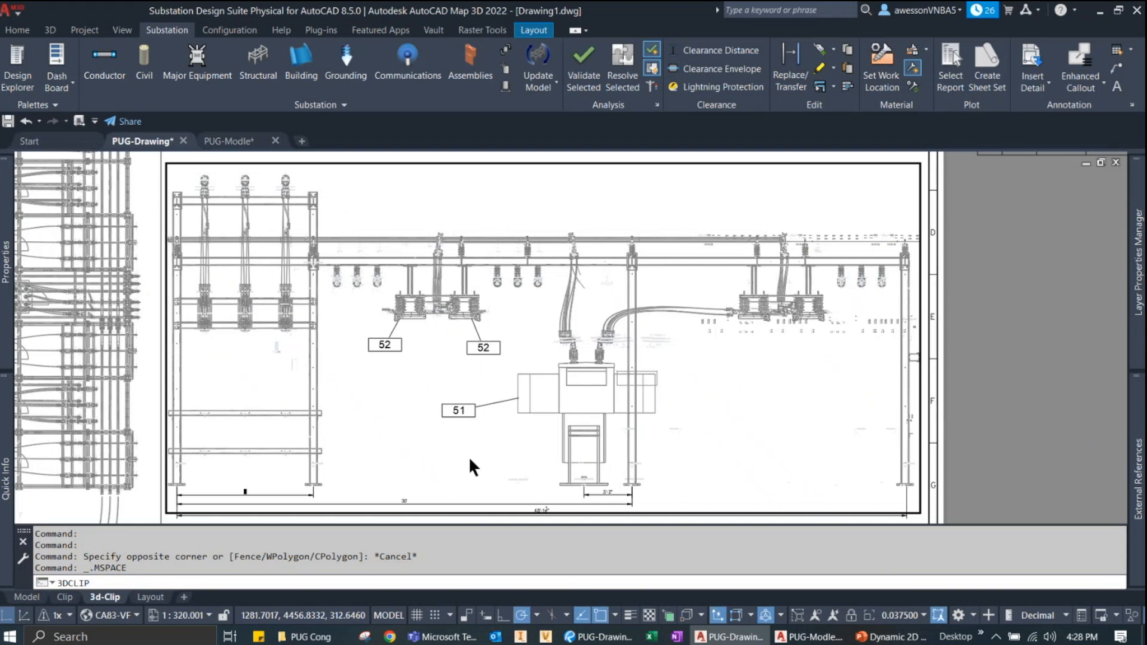
key("Return")
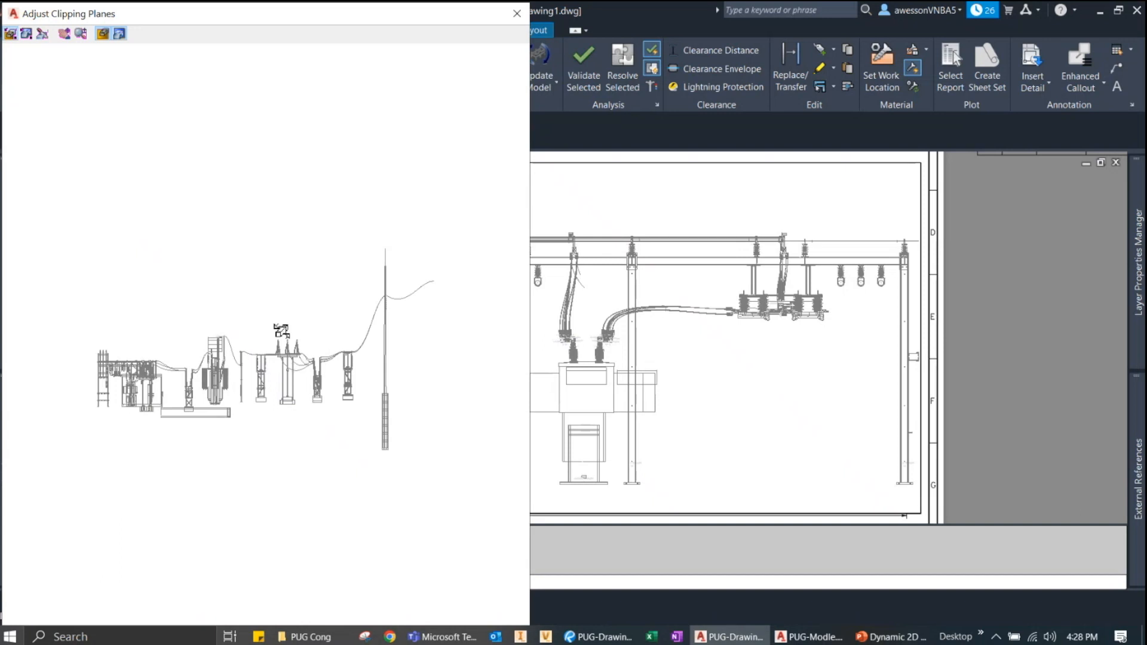
Check the clipping options available for the viewport, including Adjust Front Clipping, Adjust Back Clipping and Creat Slice.
right_click(266, 350)
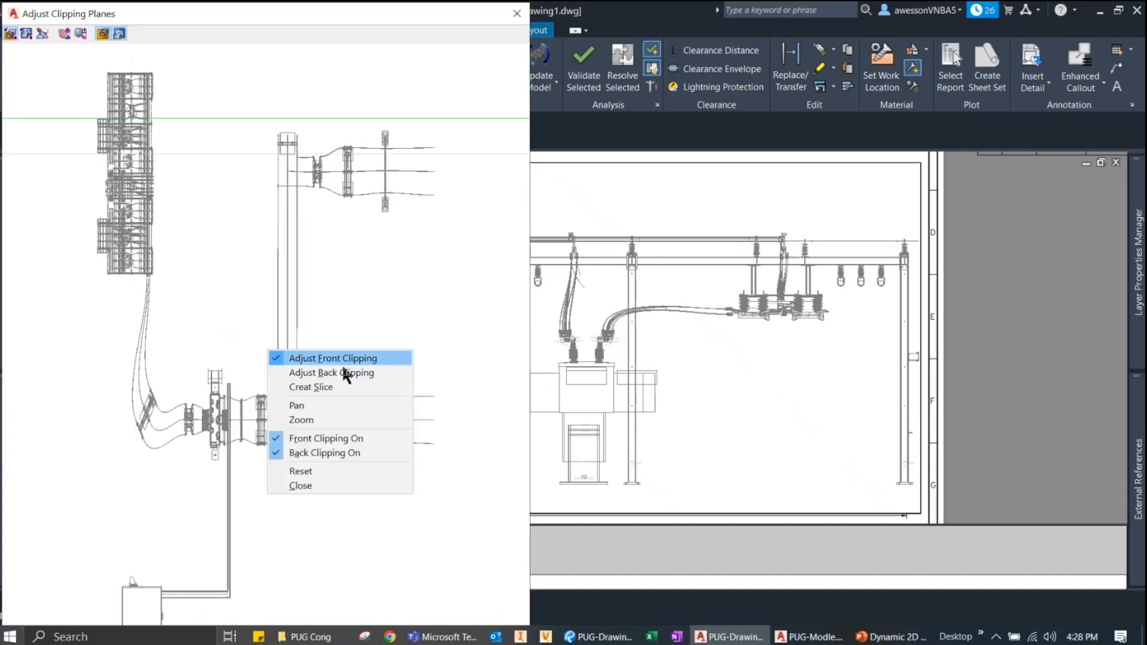
right_click(349, 279)
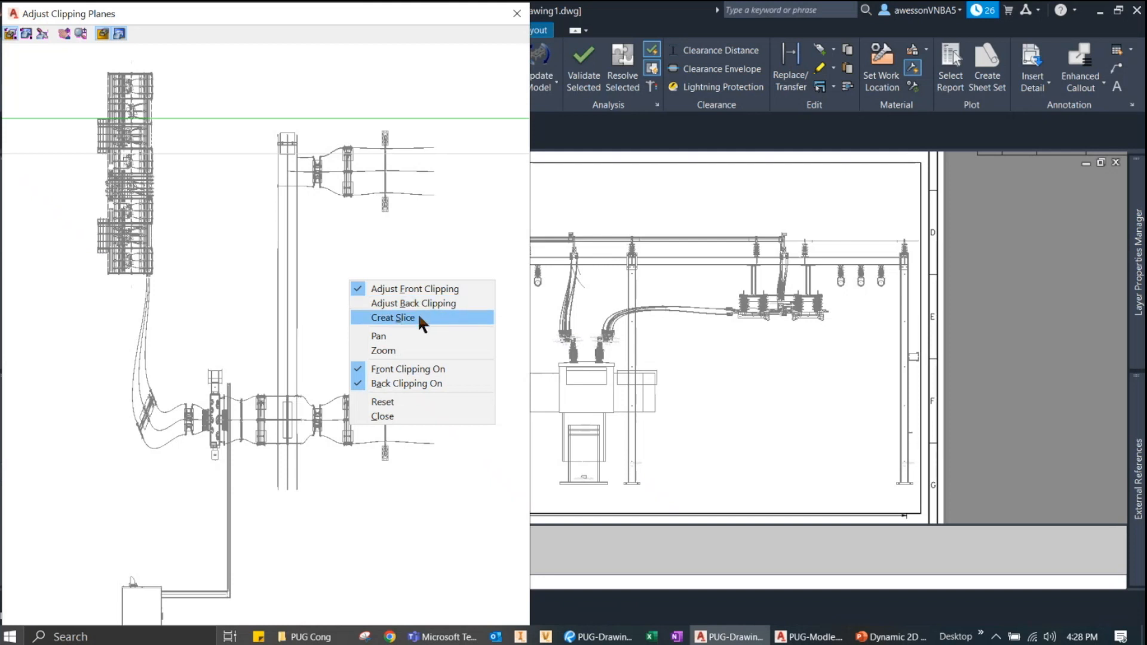
left_click(199, 218)
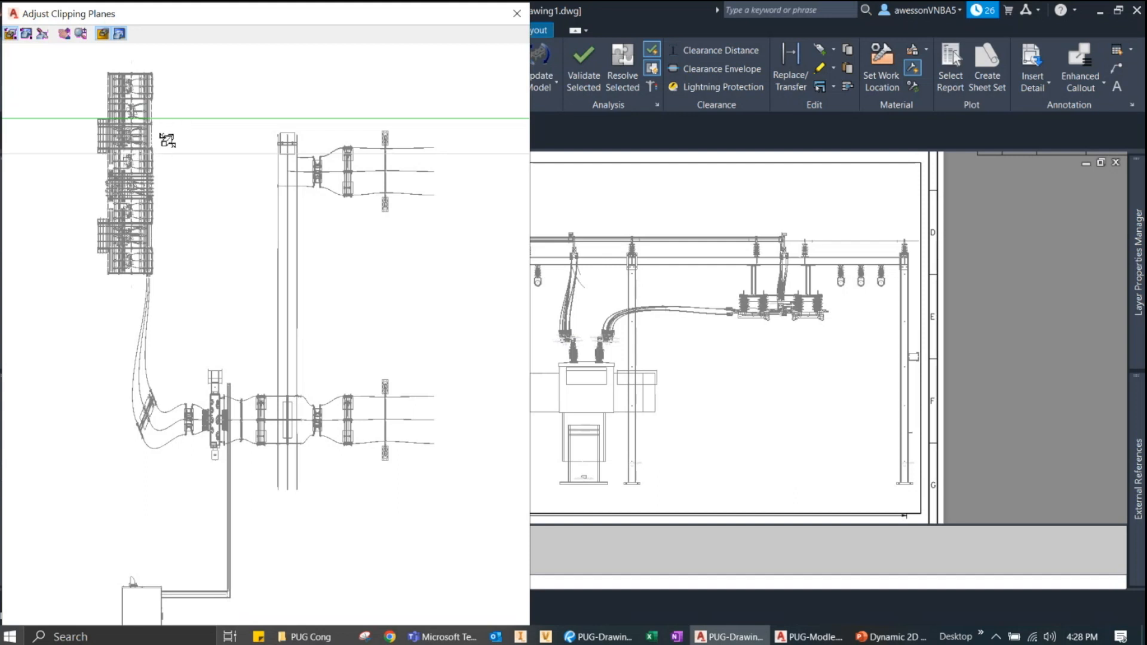
Use Creat Slice to shift the front and back clipping planes together through the model and back near their starting position.
right_click(186, 206)
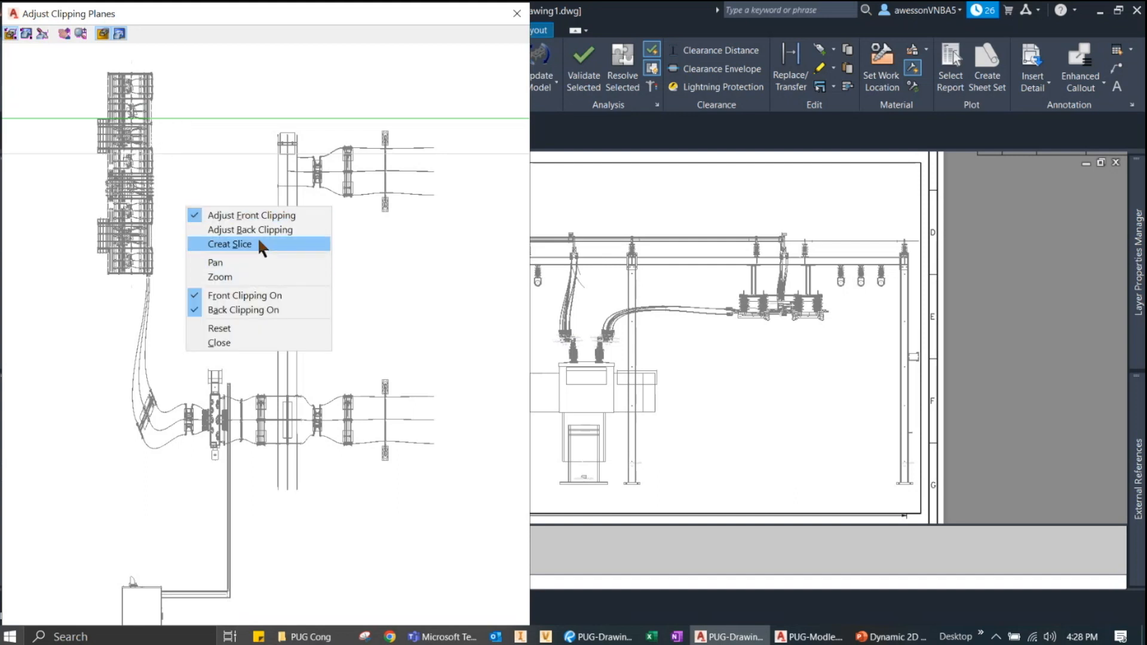
left_click(230, 244)
left_click_drag(212, 175, 212, 200)
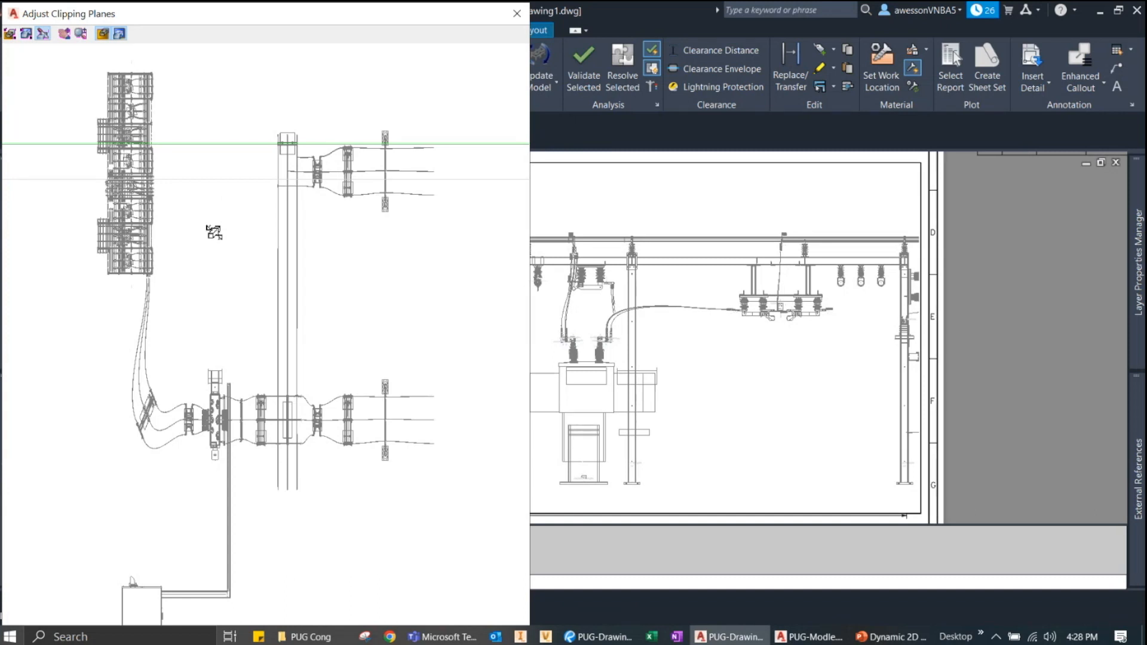
left_click_drag(191, 221, 192, 194)
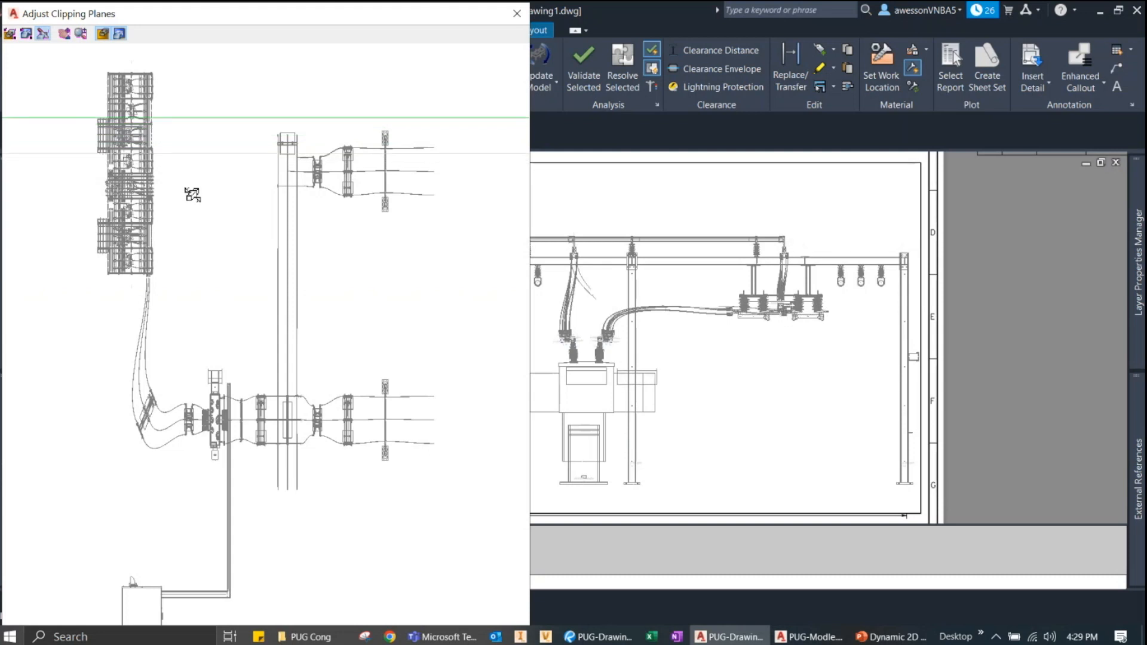
Fine-tune only the front clipping plane of the elevation, close the Adjust Clipping Planes window and return to paper space.
right_click(190, 183)
left_click(215, 188)
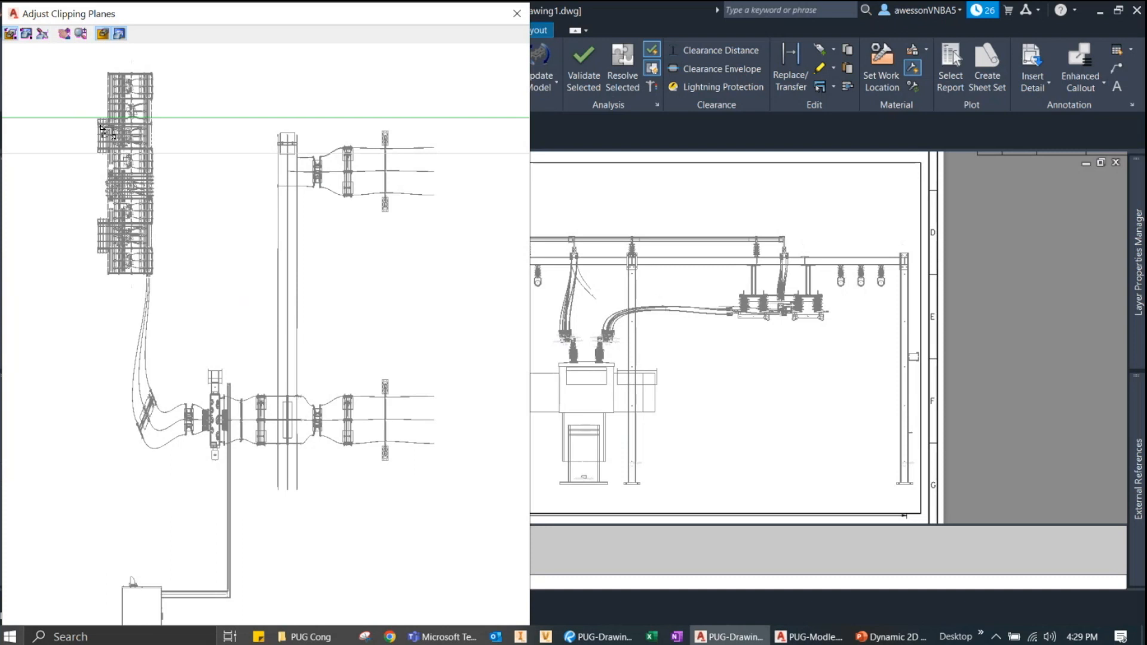
scroll(105, 131, "up", 1)
scroll(56, 82, "up", 2)
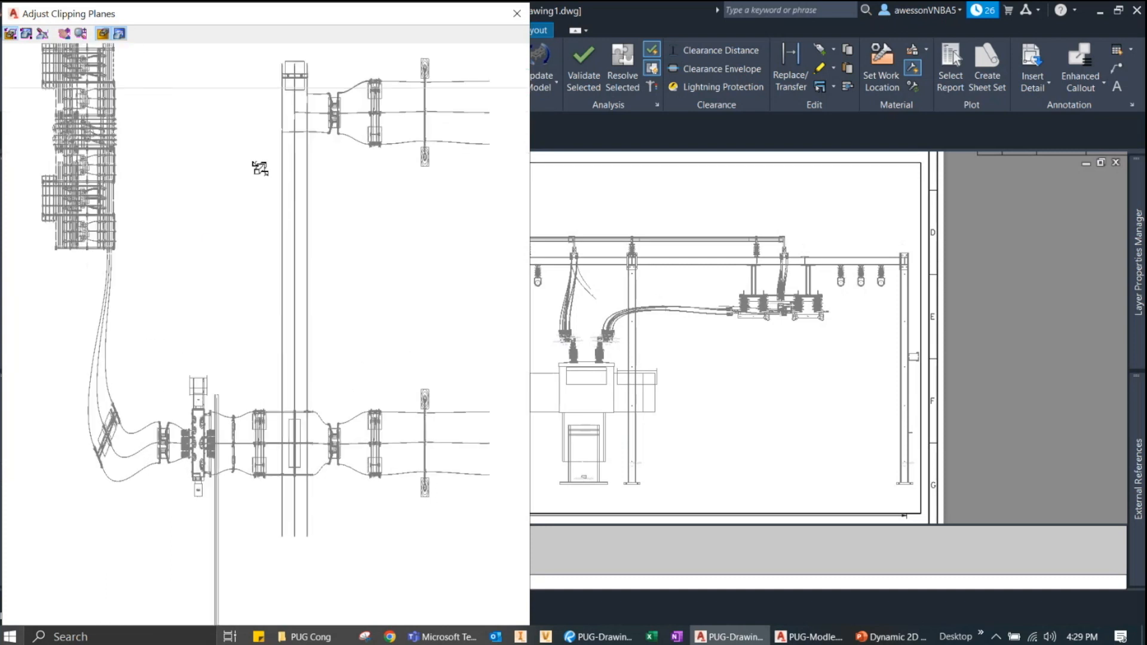
middle_click_drag(143, 144, 282, 223)
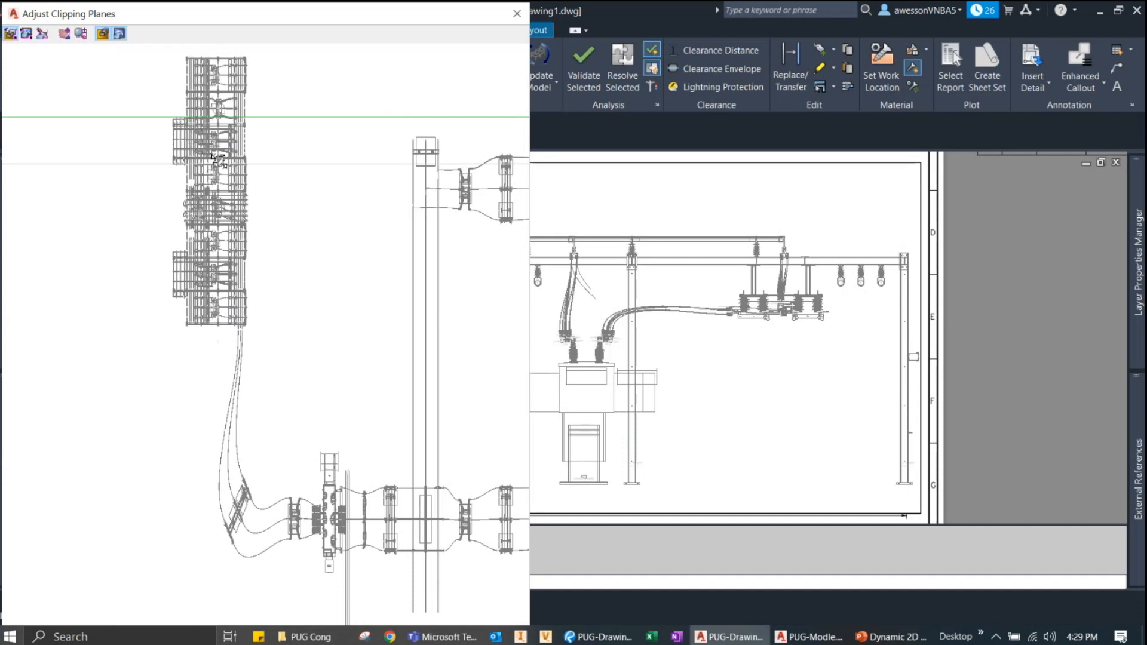
middle_click_drag(181, 130, 189, 136)
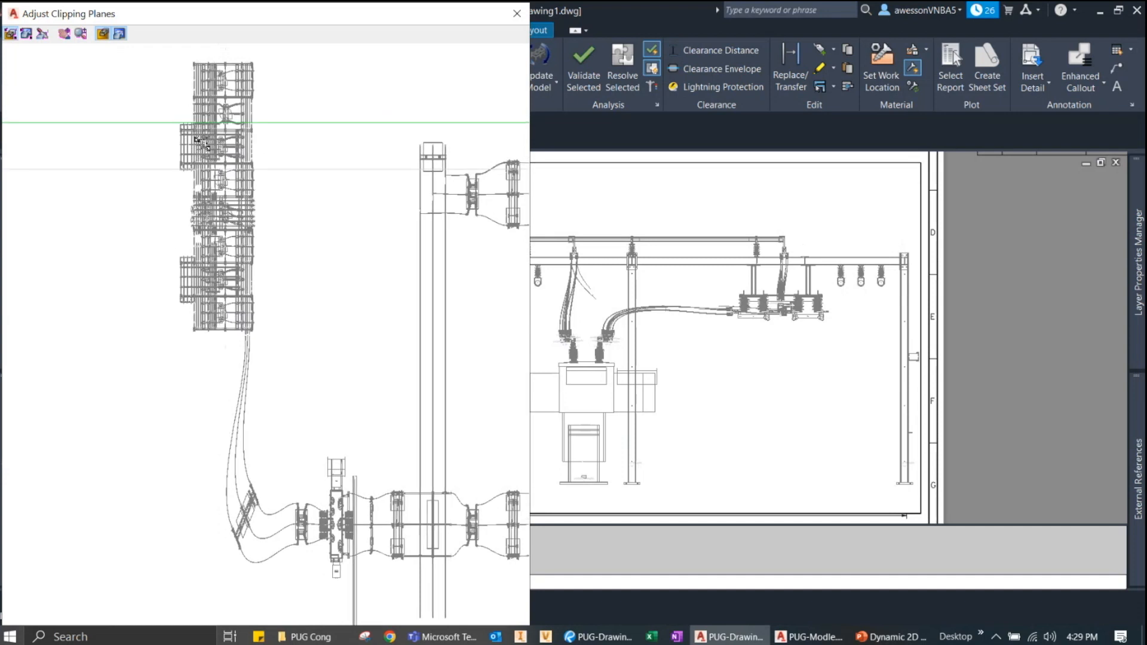
right_click(303, 144)
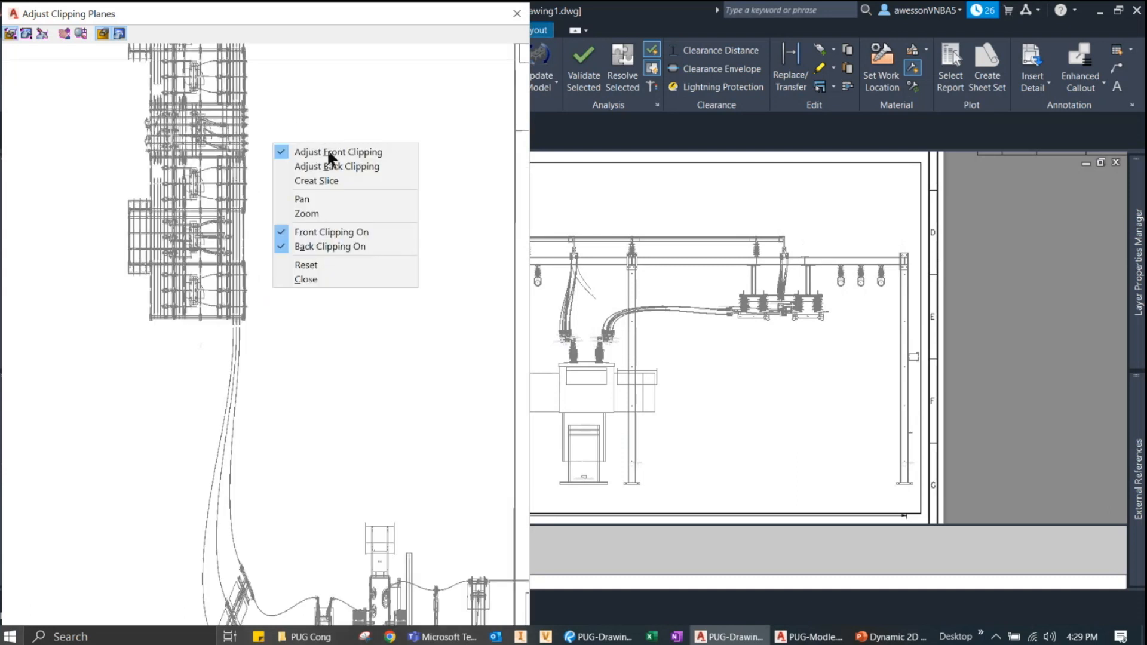
left_click(303, 153)
middle_click_drag(307, 158, 313, 282)
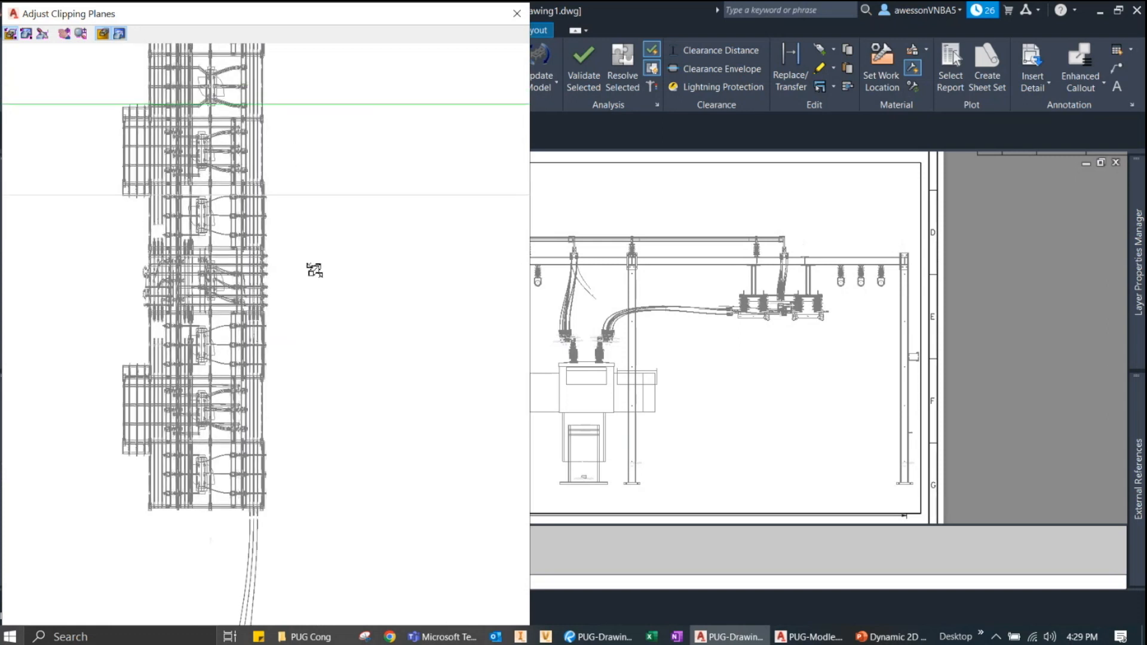
mouse_move(315, 269)
left_mouse_down()
mouse_move(311, 254)
mouse_move(323, 318)
mouse_move(331, 221)
mouse_move(332, 271)
left_mouse_up()
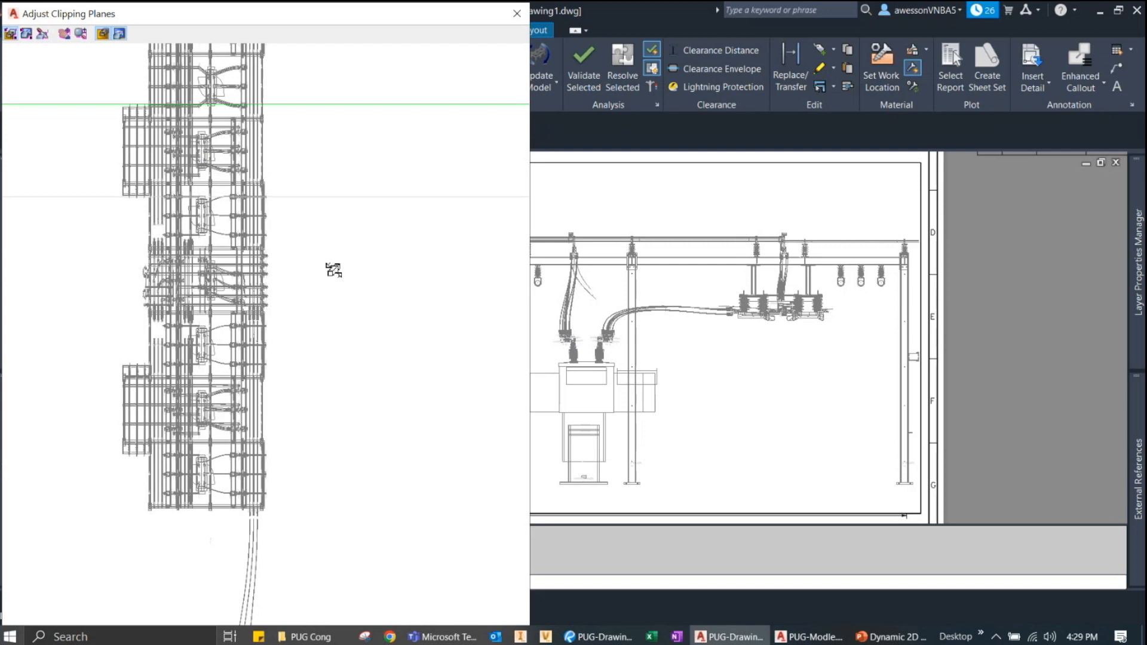
right_click(333, 270)
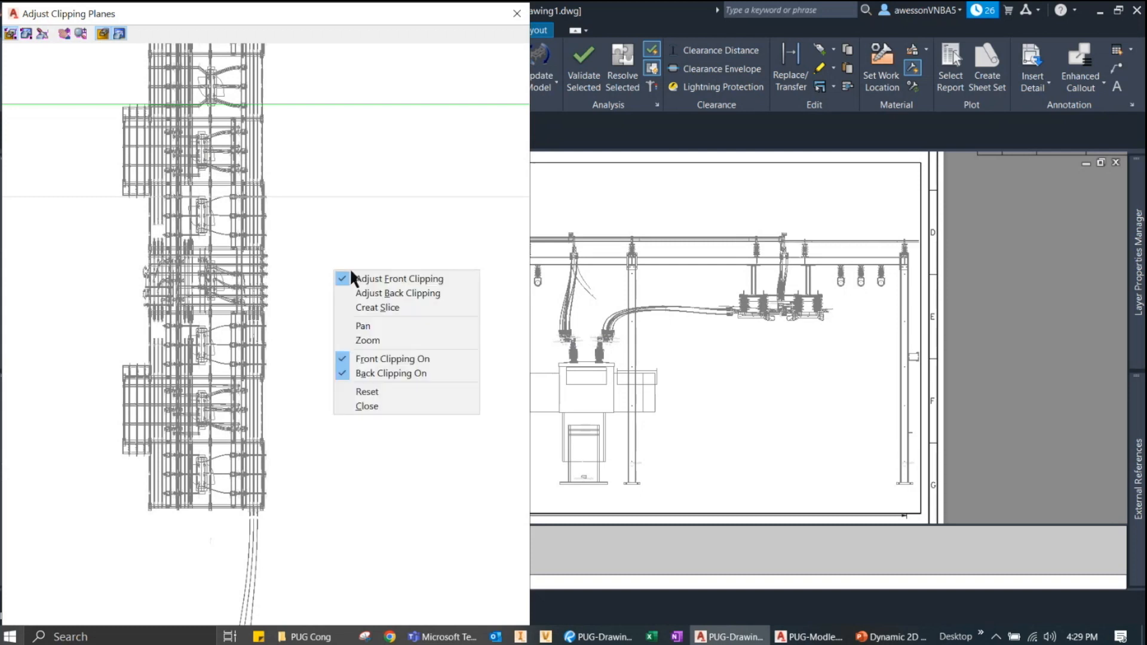
left_click(367, 406)
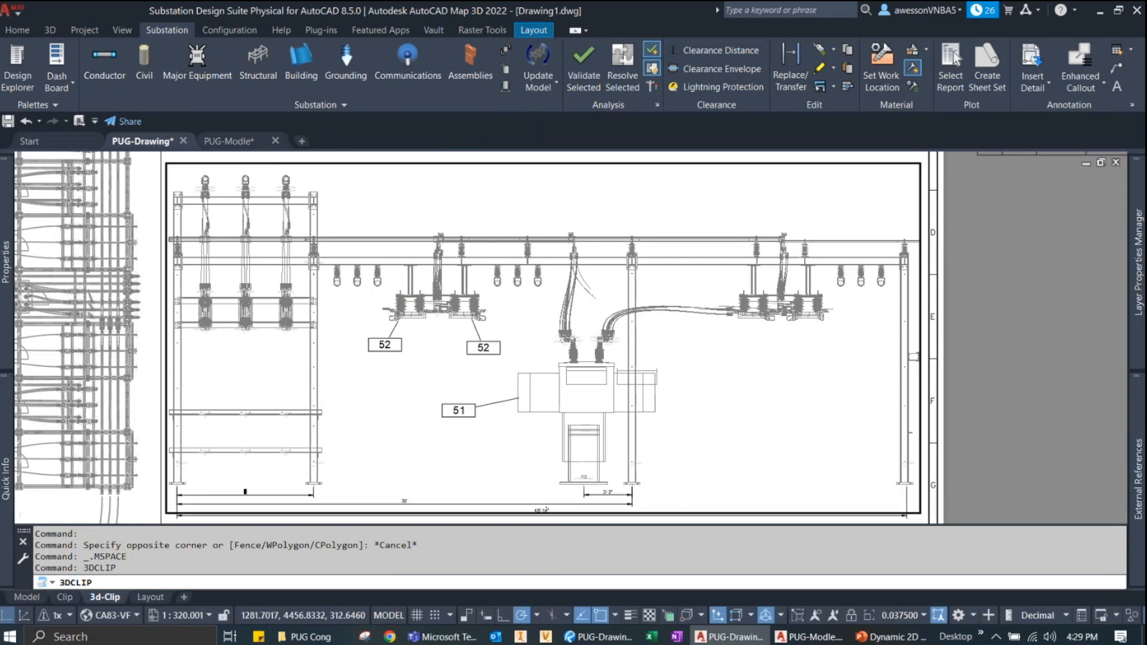
double_click(985, 389)
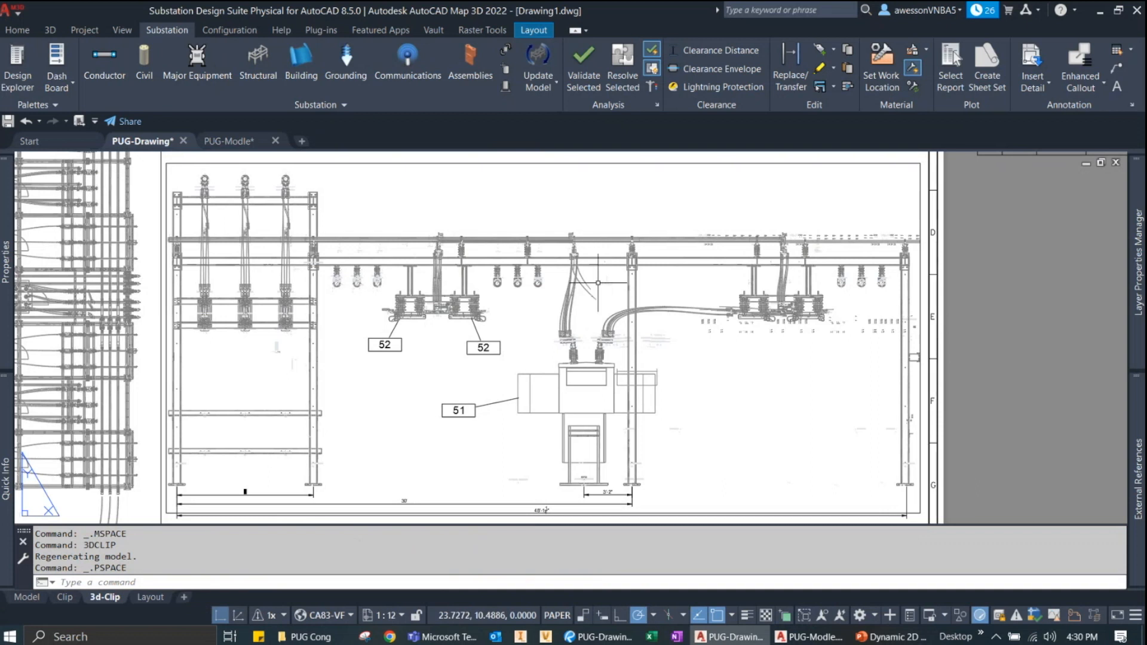
Place an enhanced callout with the Auto option on the middle hanging insulator between the 52 callouts and the transformer, and return to paper space.
scroll(553, 229, "down", 2)
scroll(553, 230, "up", 8)
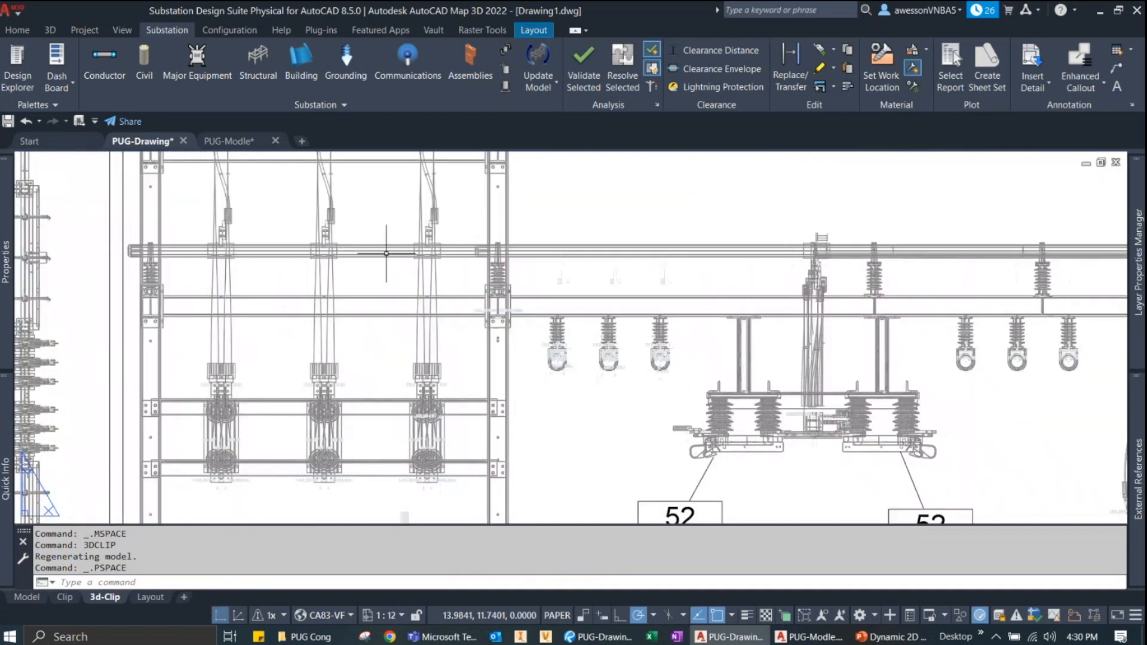
mouse_move(684, 258)
middle_mouse_down()
mouse_move(604, 342)
mouse_move(658, 485)
mouse_move(583, 409)
mouse_move(481, 269)
middle_mouse_up()
scroll(480, 269, "down", 2)
scroll(480, 269, "down", 4)
middle_click_drag(601, 285, 460, 341)
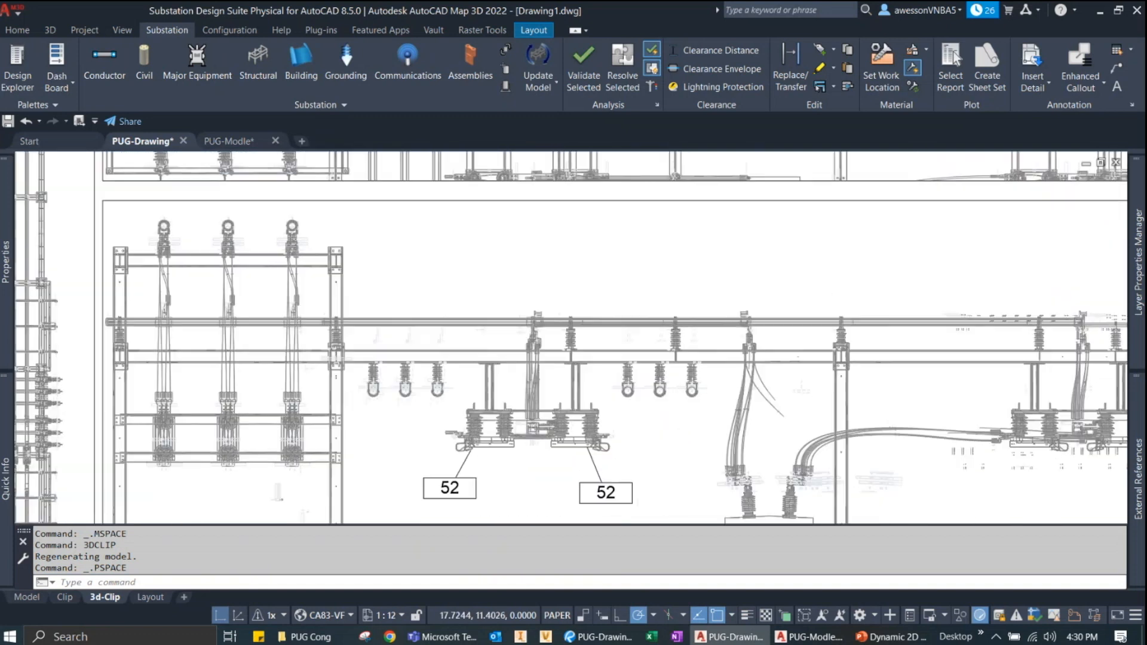
left_click(1081, 87)
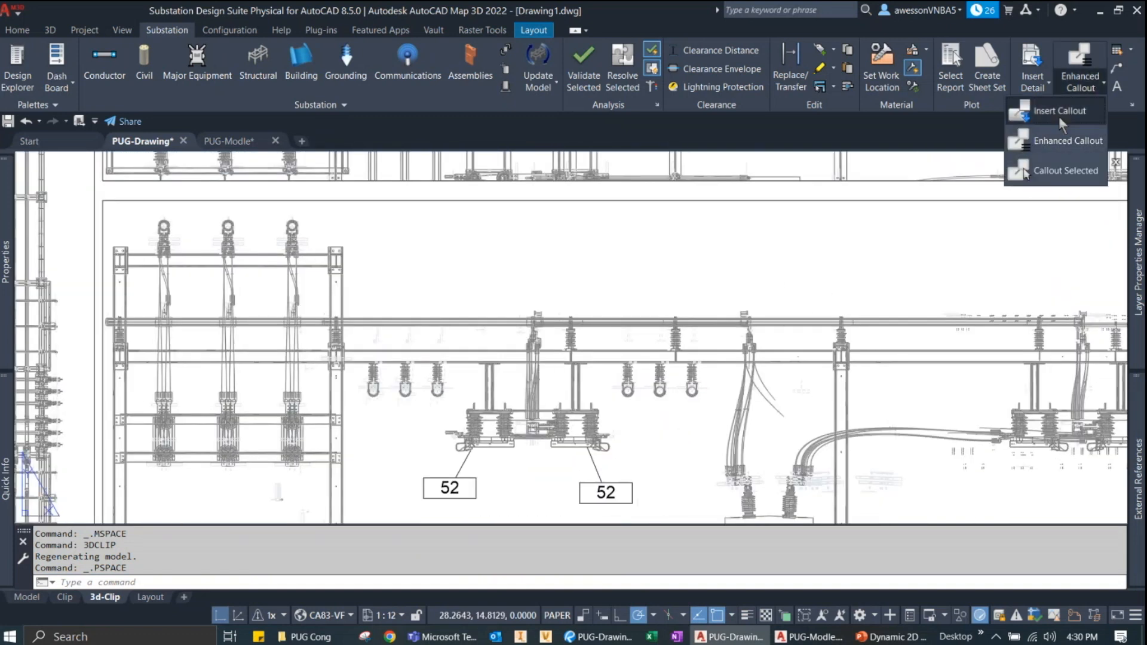
left_click(1067, 142)
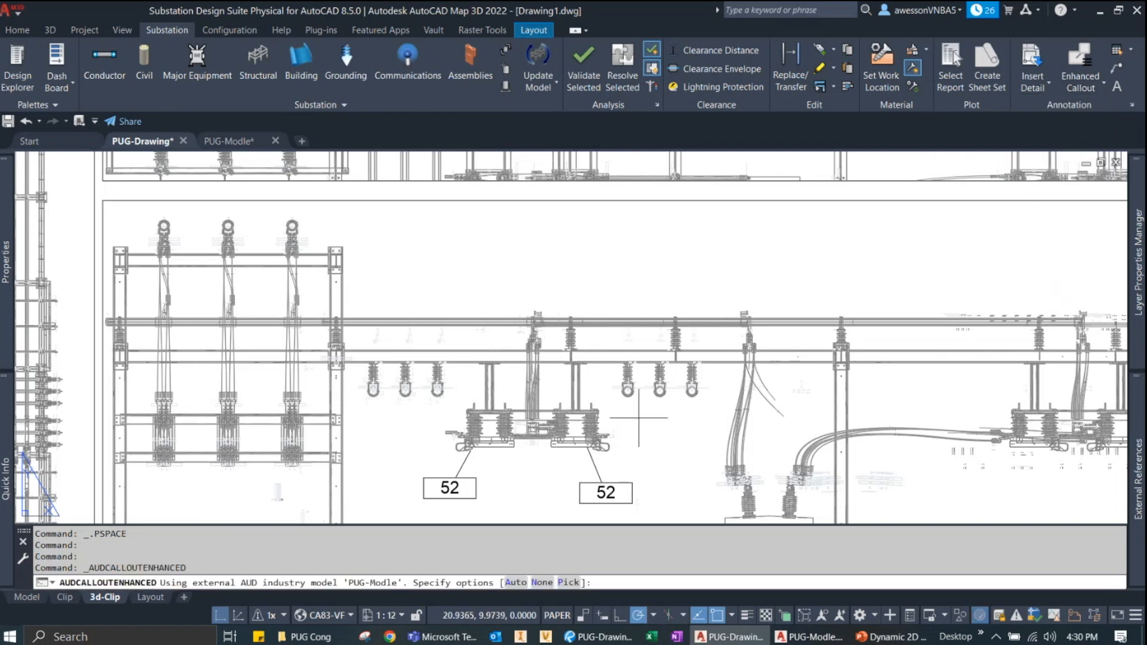
left_click(659, 397)
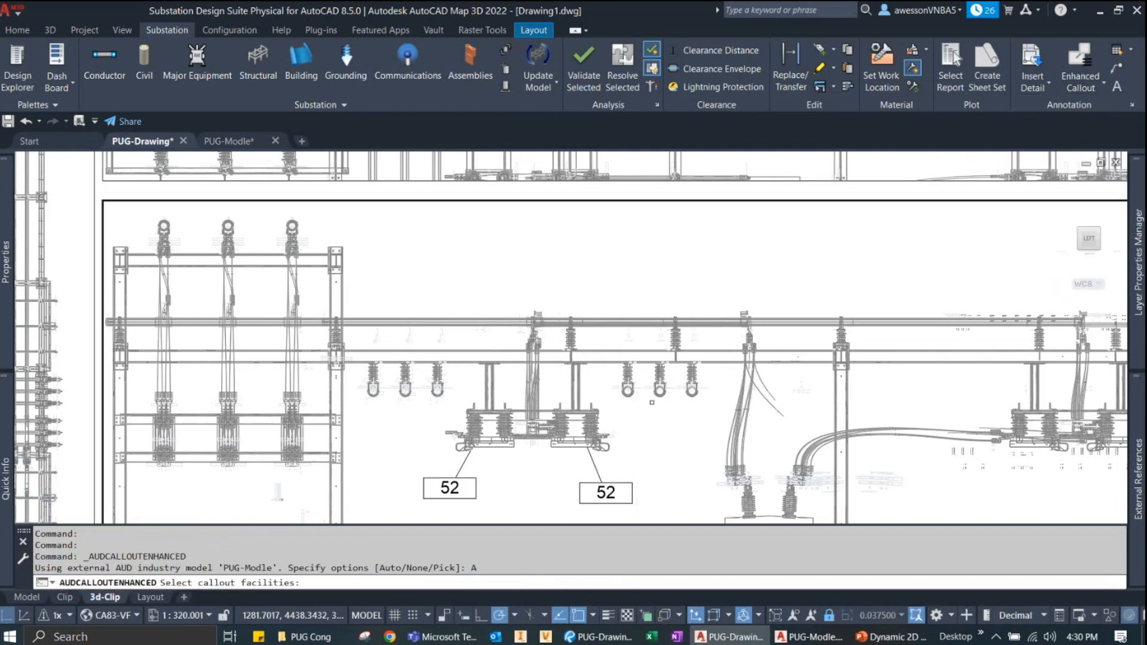
left_click(624, 233)
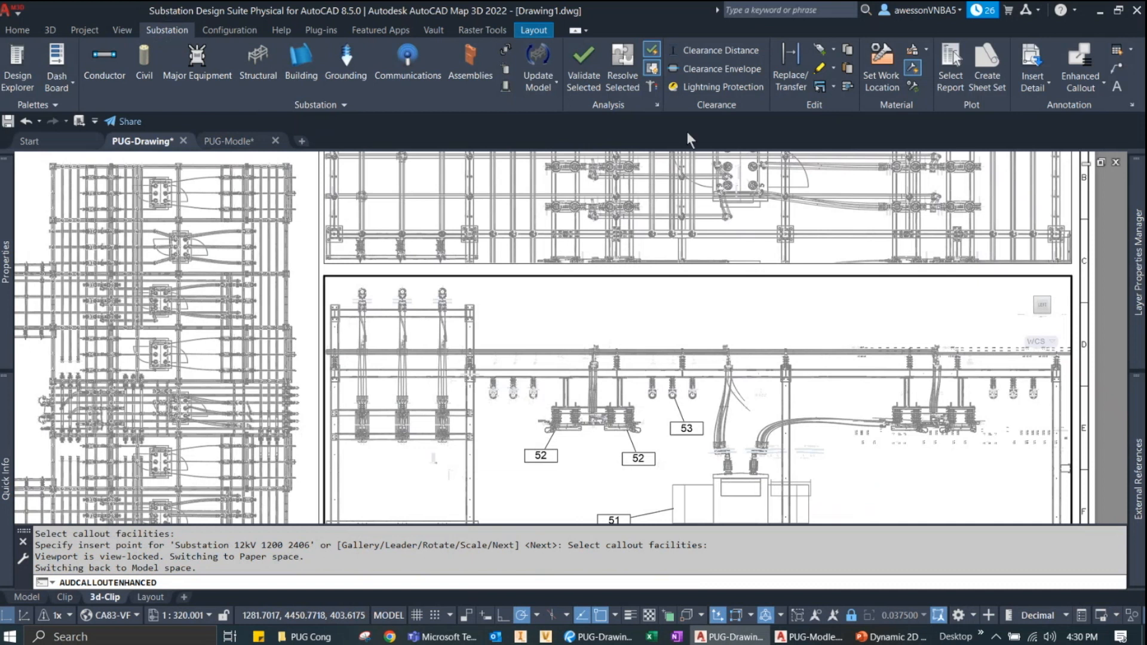
left_click(18, 30)
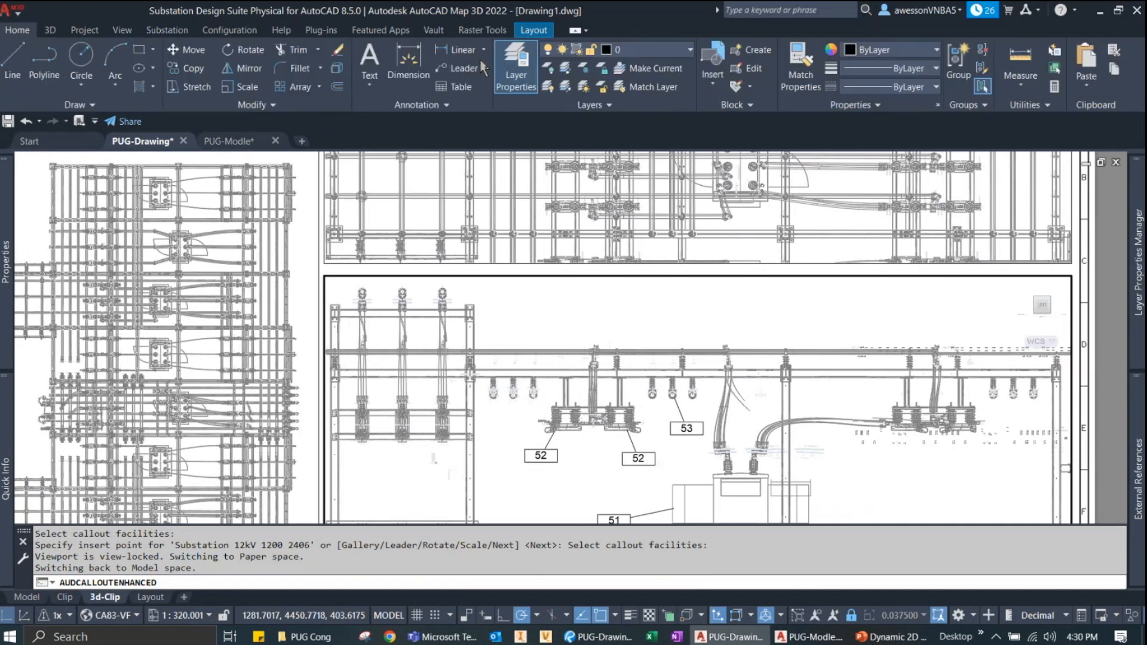
key("Escape")
key("Escape")
double_click(474, 272)
key("Escape")
Start a linear dimension in the elevation from the outer base plate corner of the column ending the 9' dimension.
left_click(466, 50)
left_click(466, 50)
scroll(620, 355, "down", 2)
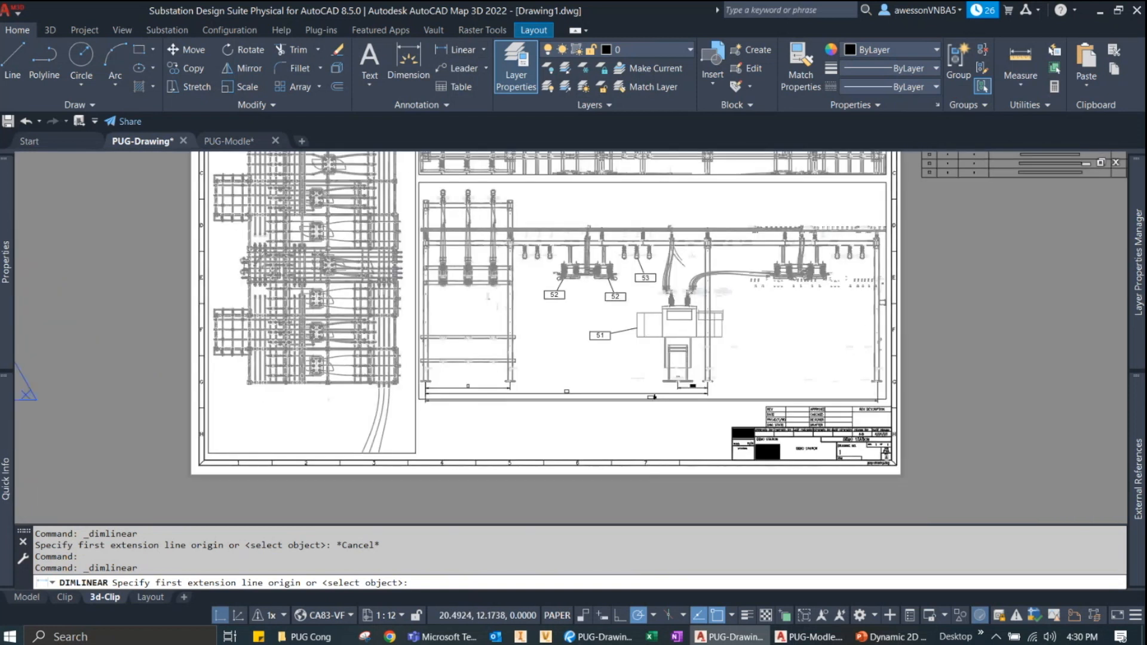
scroll(663, 418, "up", 5)
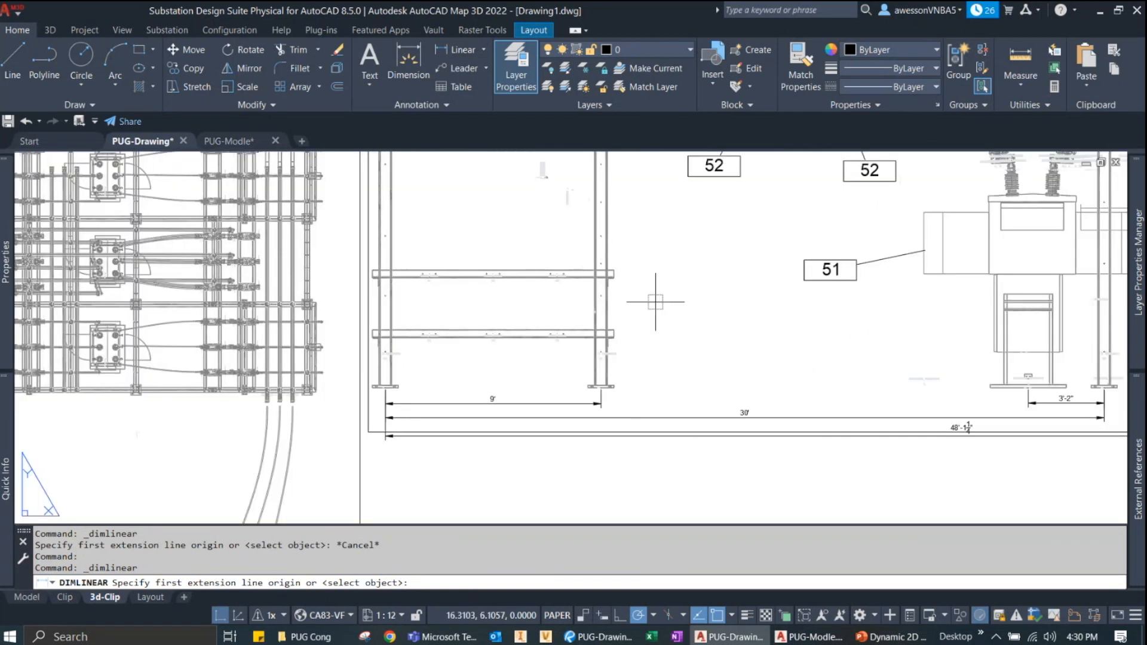
scroll(611, 380, "up", 5)
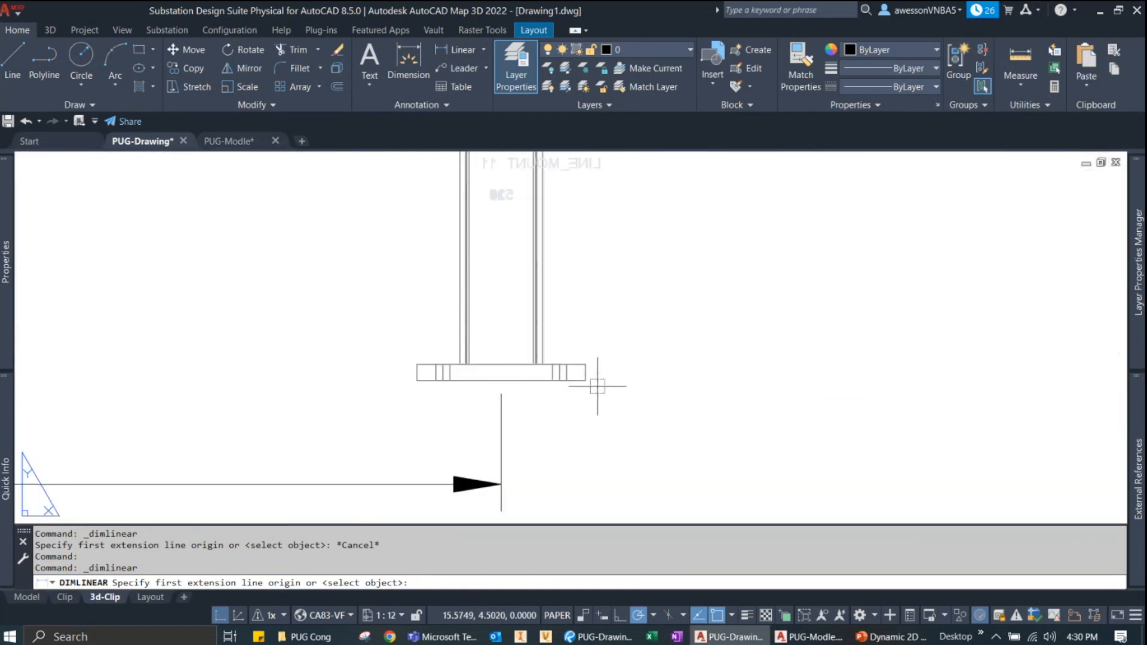
left_click(595, 378)
Turn on the AUD 3D Port object snap for picking the dimension's second origin at the lower equipment mounts.
scroll(621, 306, "down", 3)
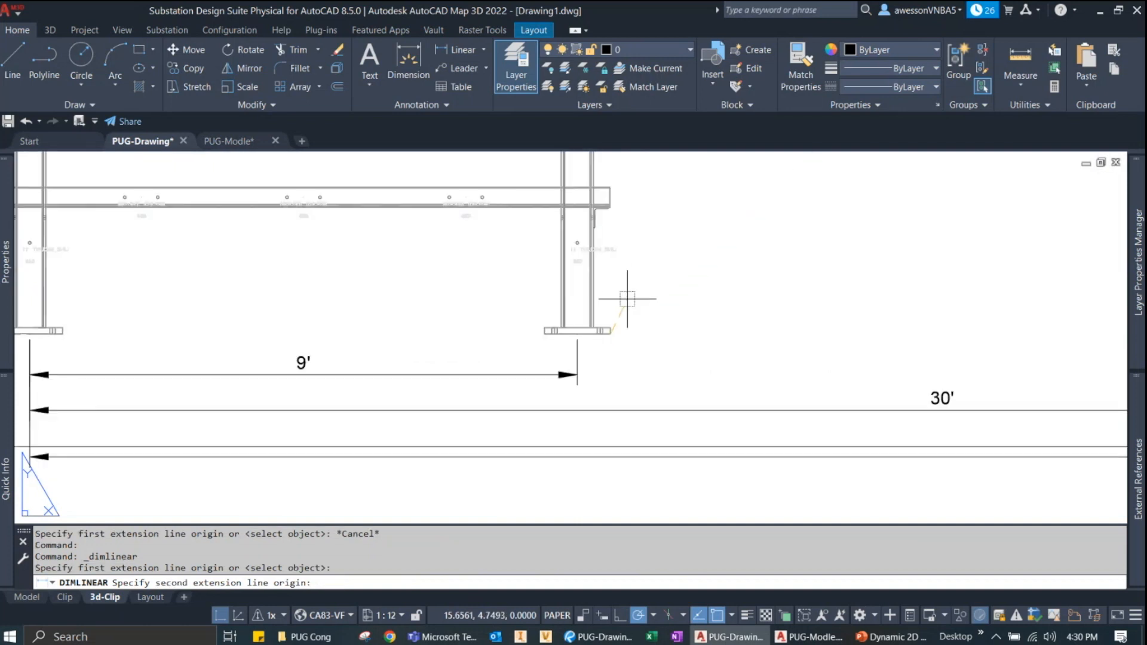
scroll(630, 205, "up", 4)
scroll(594, 222, "down", 5)
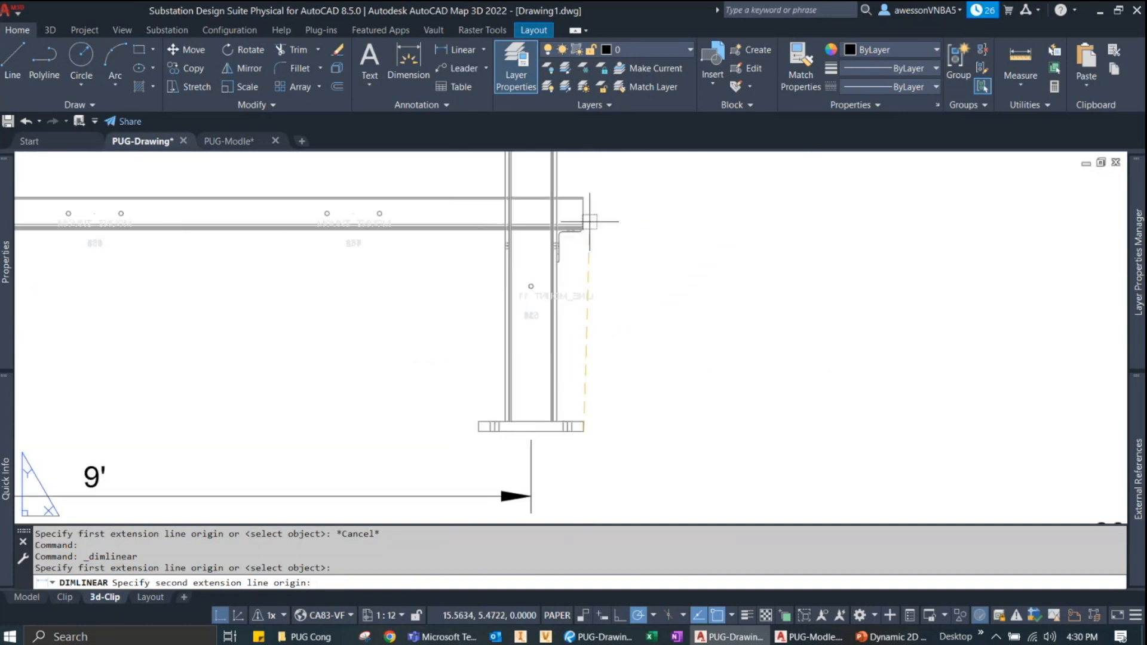
middle_click_drag(635, 192, 624, 447)
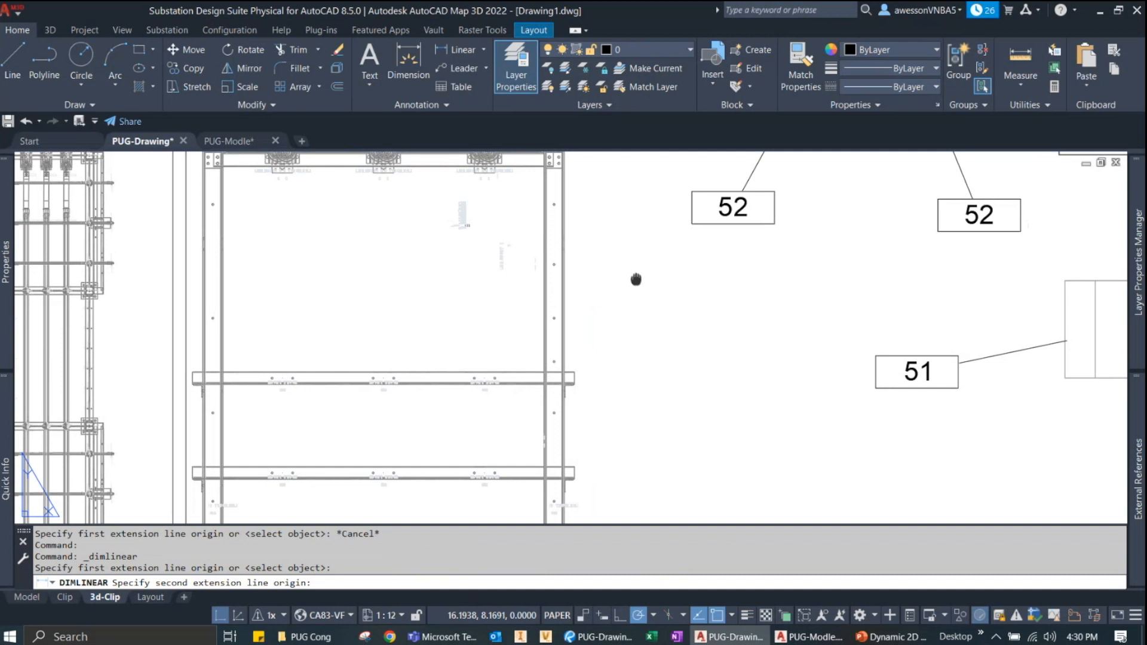
middle_click_drag(634, 279, 645, 476)
scroll(521, 405, "up", 2)
scroll(513, 404, "up", 2)
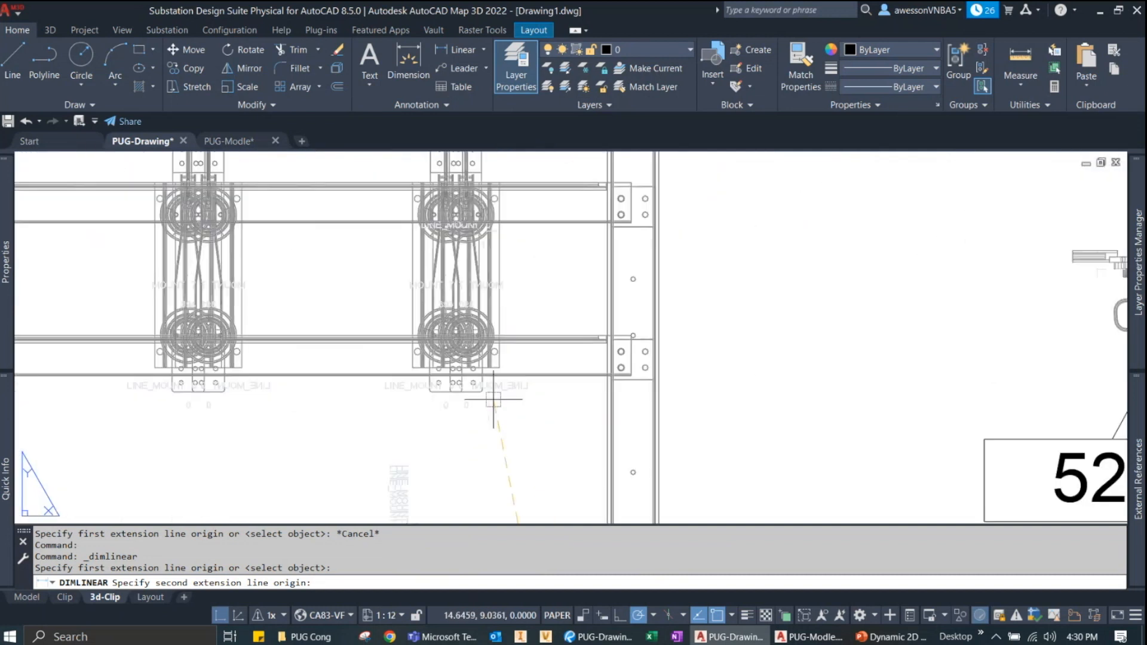
scroll(478, 389, "up", 2)
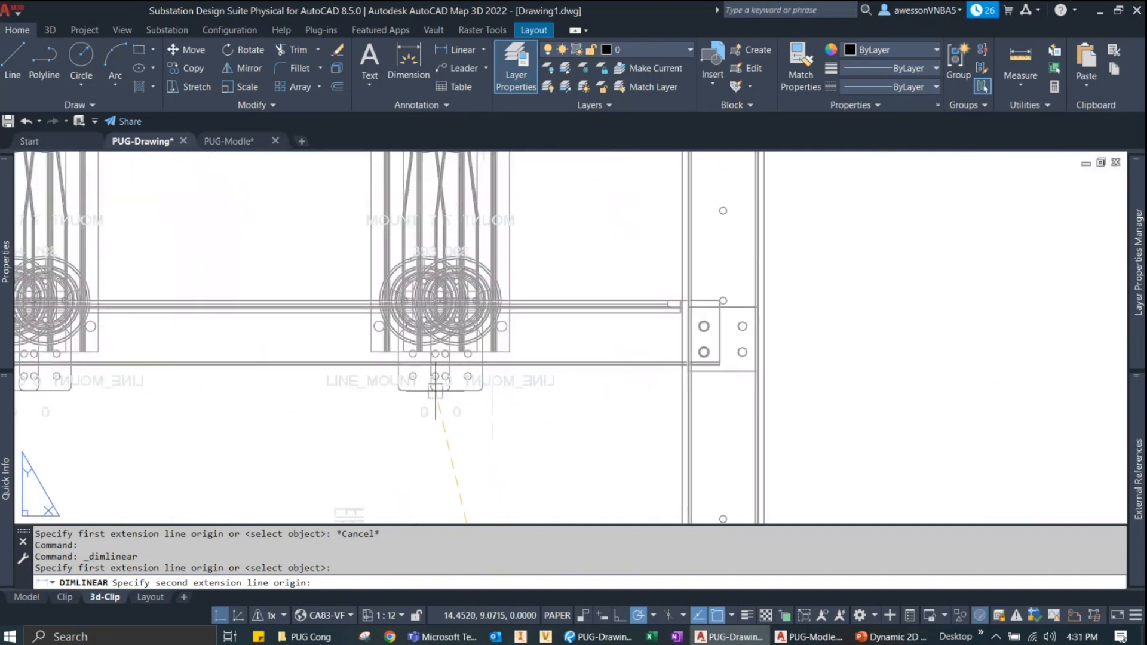
left_click(731, 616)
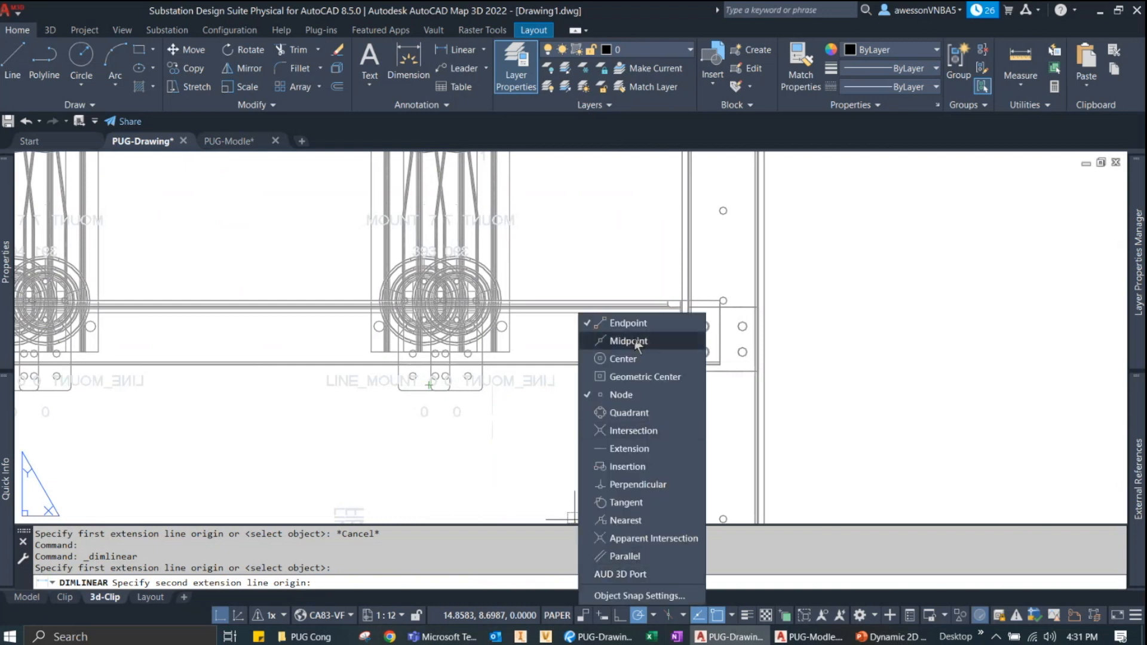
left_click(644, 574)
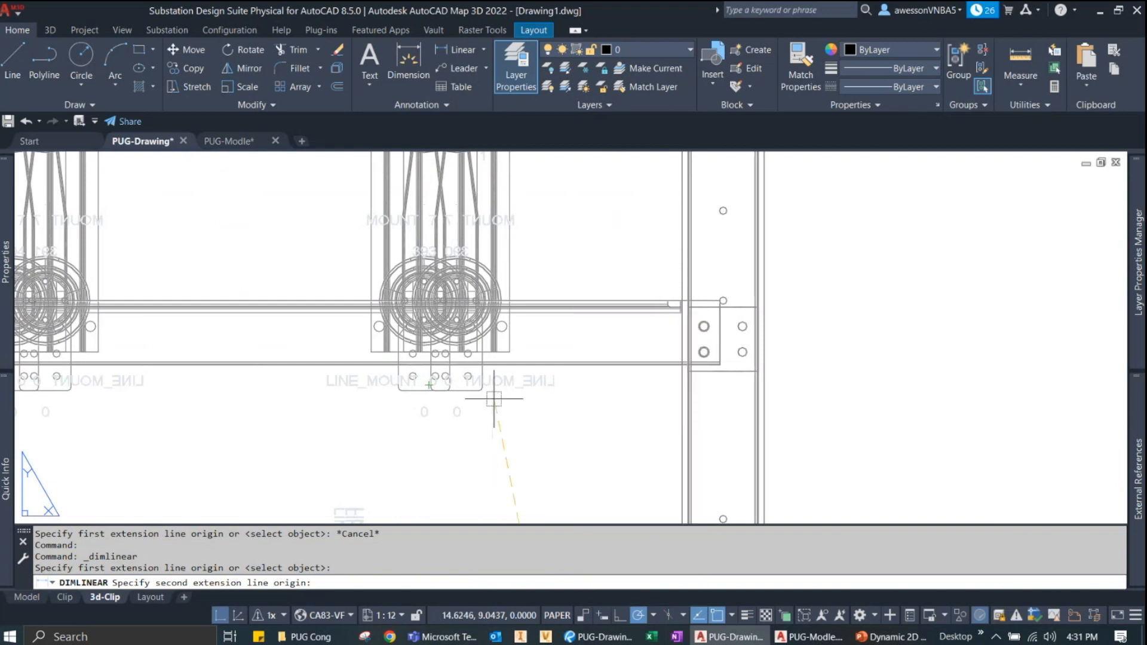
Finish the dimension at the bottom corner of the mount nearest the column and place it vertically outside the column.
scroll(440, 385, "up", 4)
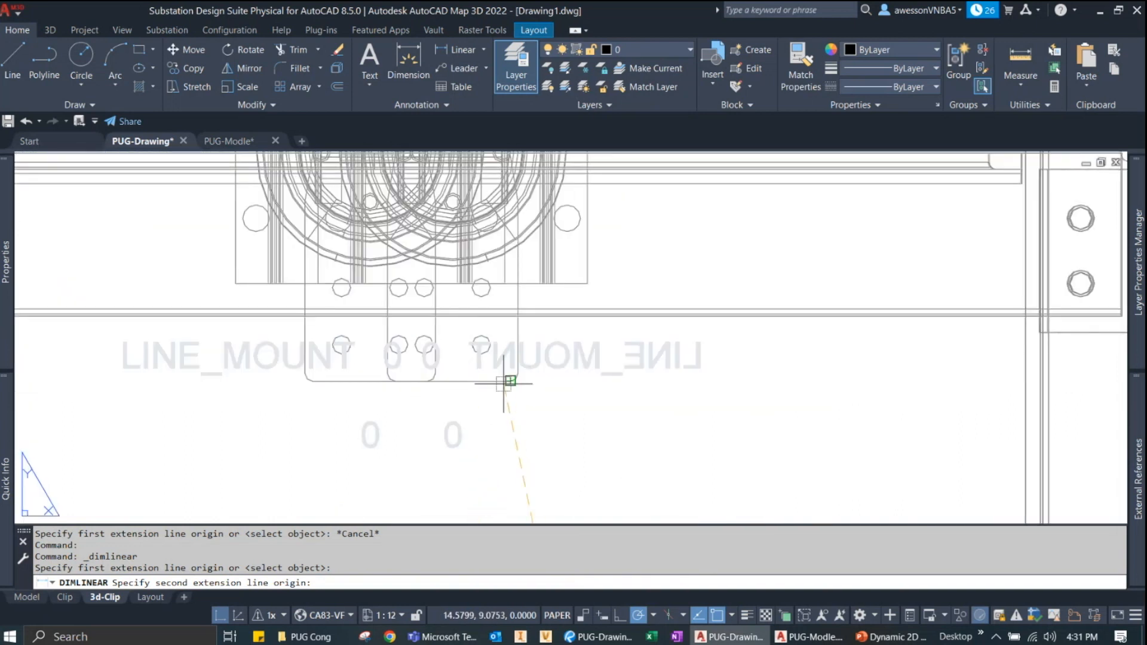
left_click(511, 380)
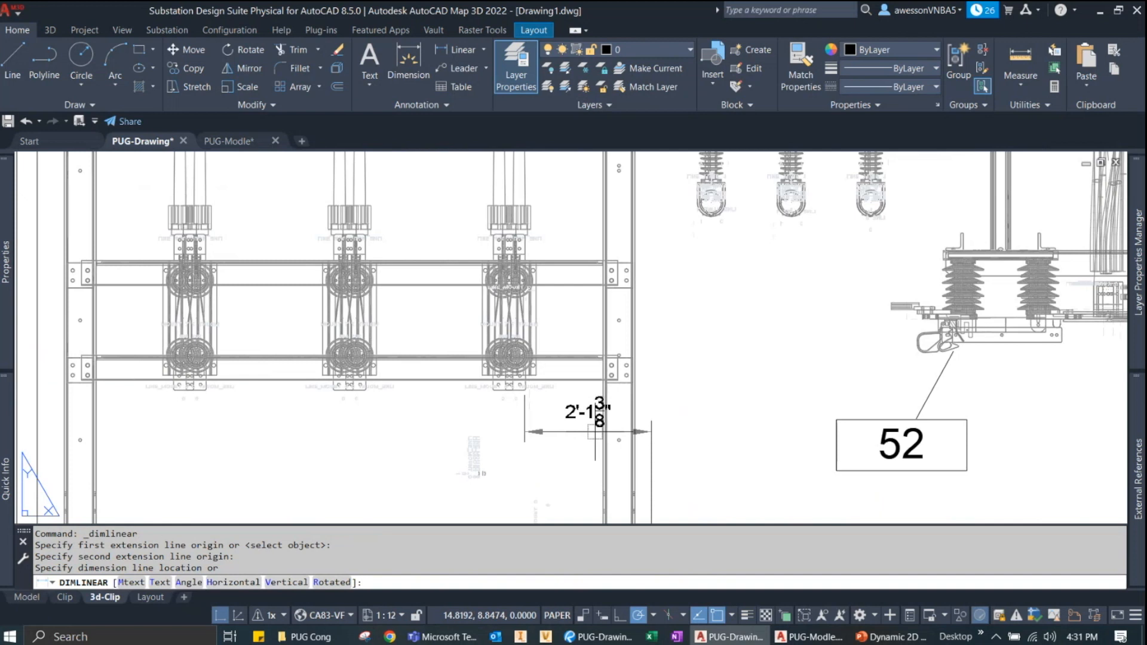
scroll(731, 474, "down", 4)
mouse_move(731, 474)
middle_mouse_down()
mouse_move(721, 430)
mouse_move(590, 299)
middle_mouse_up()
left_click(595, 299)
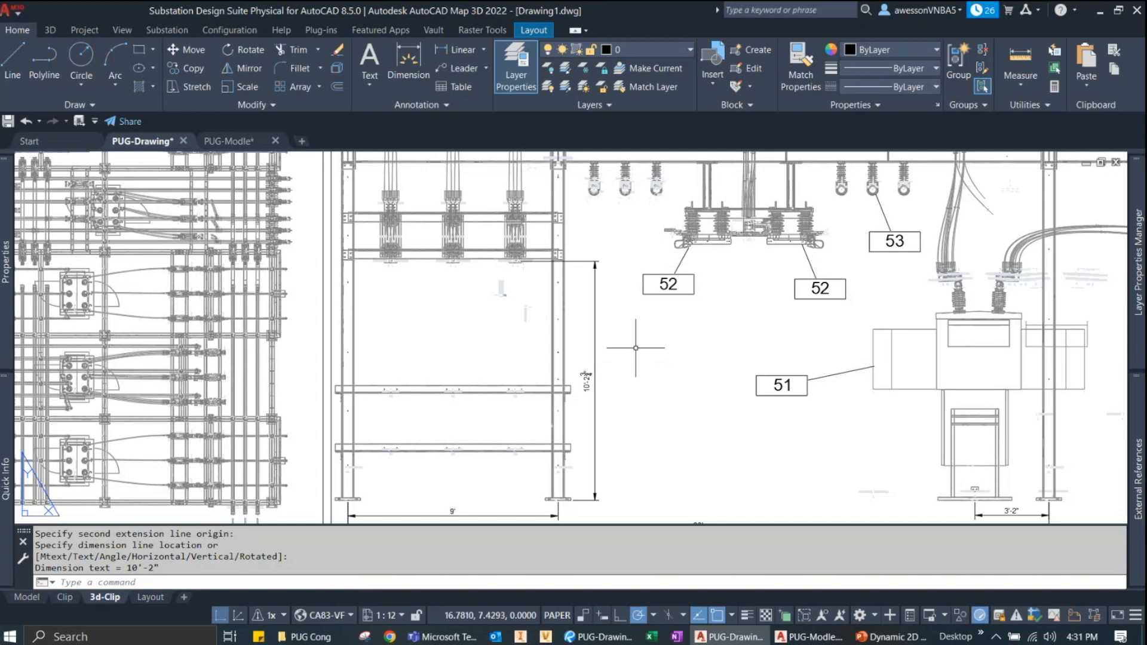
Review the dimensioned elevation and examine the Major Equipment and Foundations schedules beside the sheet.
scroll(637, 365, "down", 4)
scroll(637, 364, "up", 2)
middle_click_drag(636, 369, 589, 385)
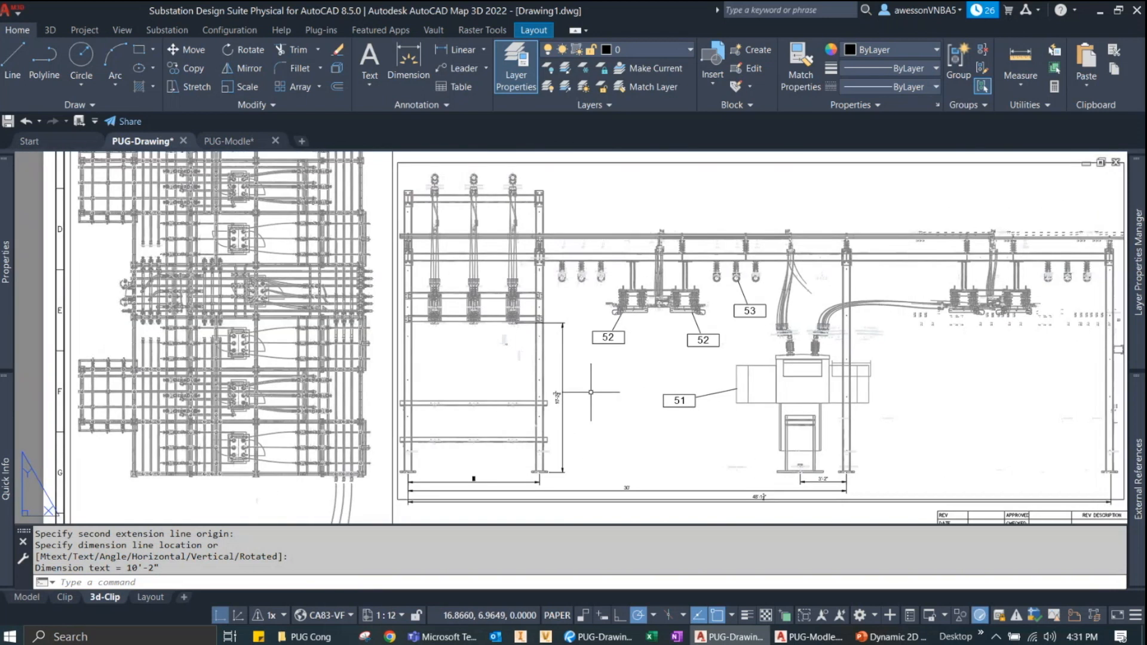
scroll(590, 400, "down", 2)
middle_click_drag(759, 327, 195, 419)
scroll(486, 209, "up", 6)
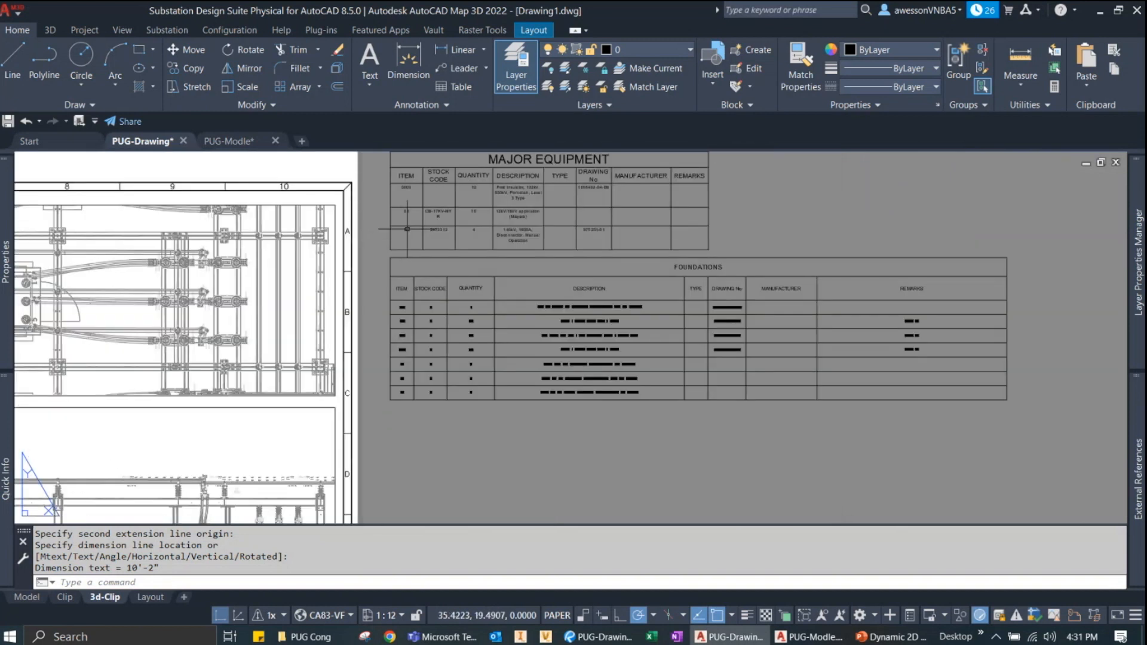
Create an AUD table with the MAJOREQUIPMENT layout and place it beside the sheet, below the Foundations schedule.
middle_click_drag(485, 209, 498, 289)
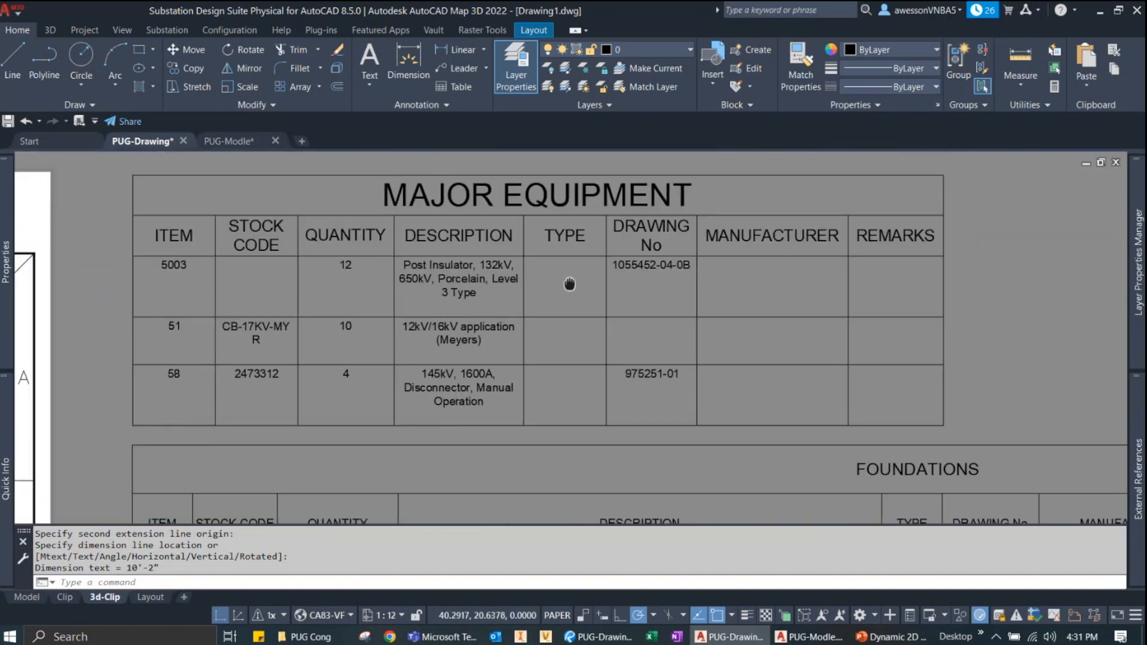
left_click(166, 30)
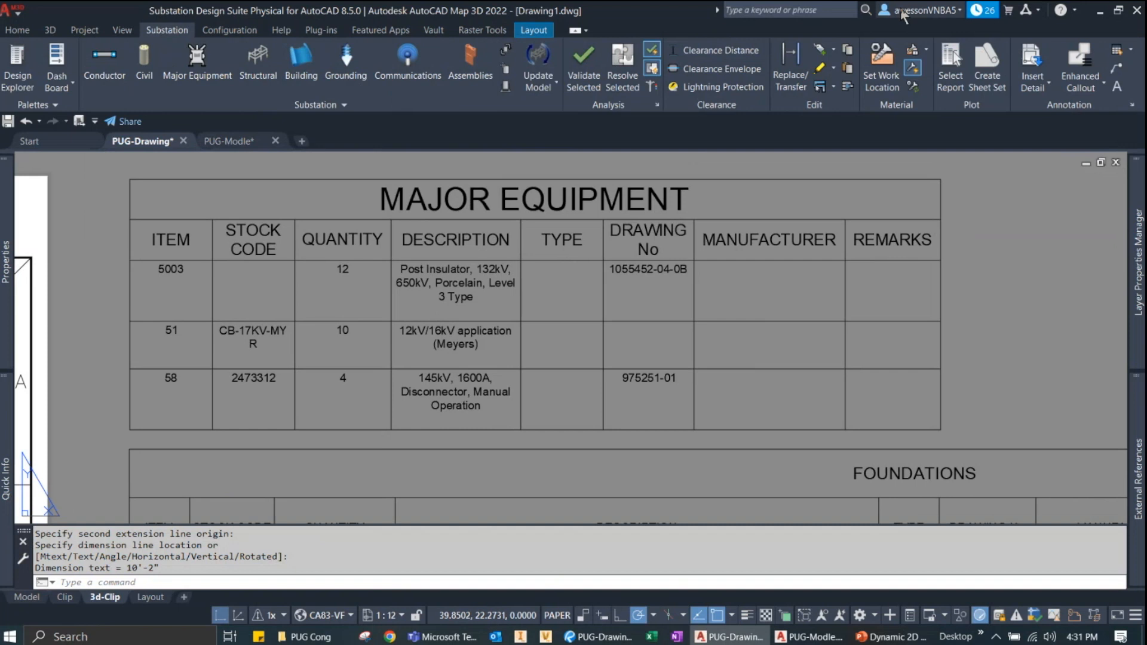
left_click(1128, 53)
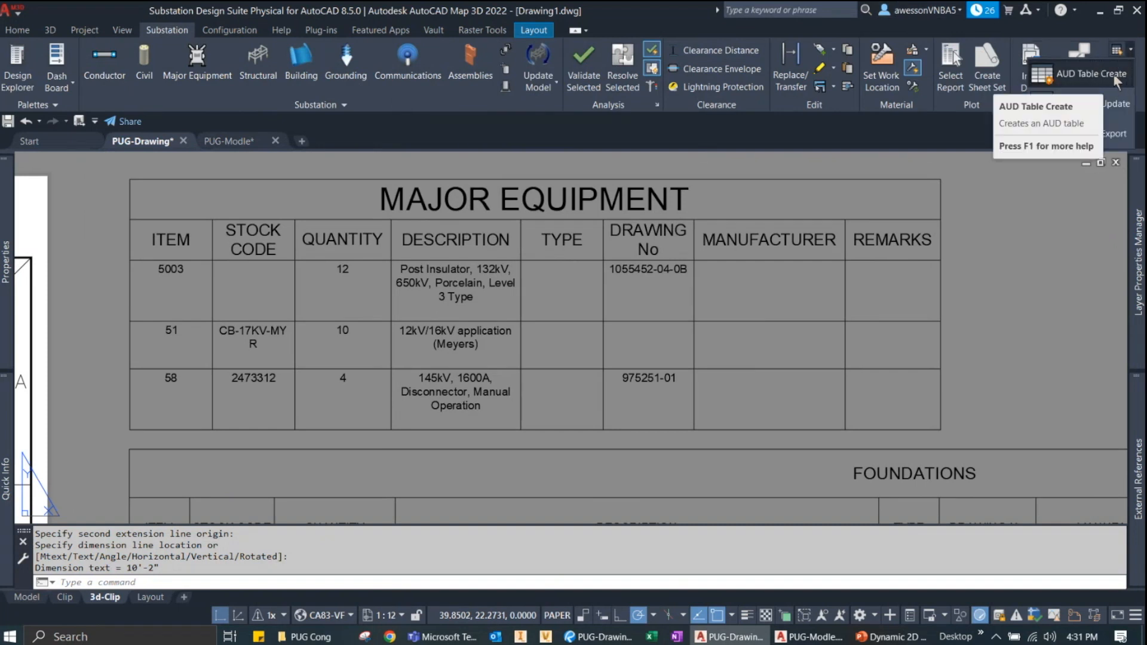
left_click(1093, 80)
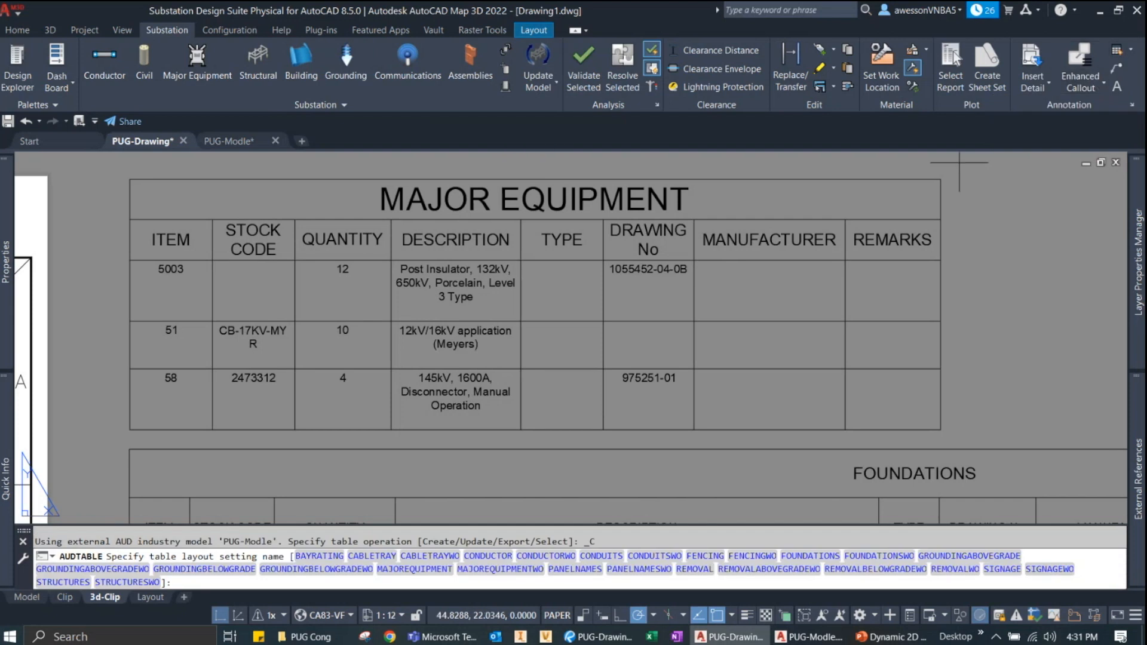
scroll(780, 242, "down", 2)
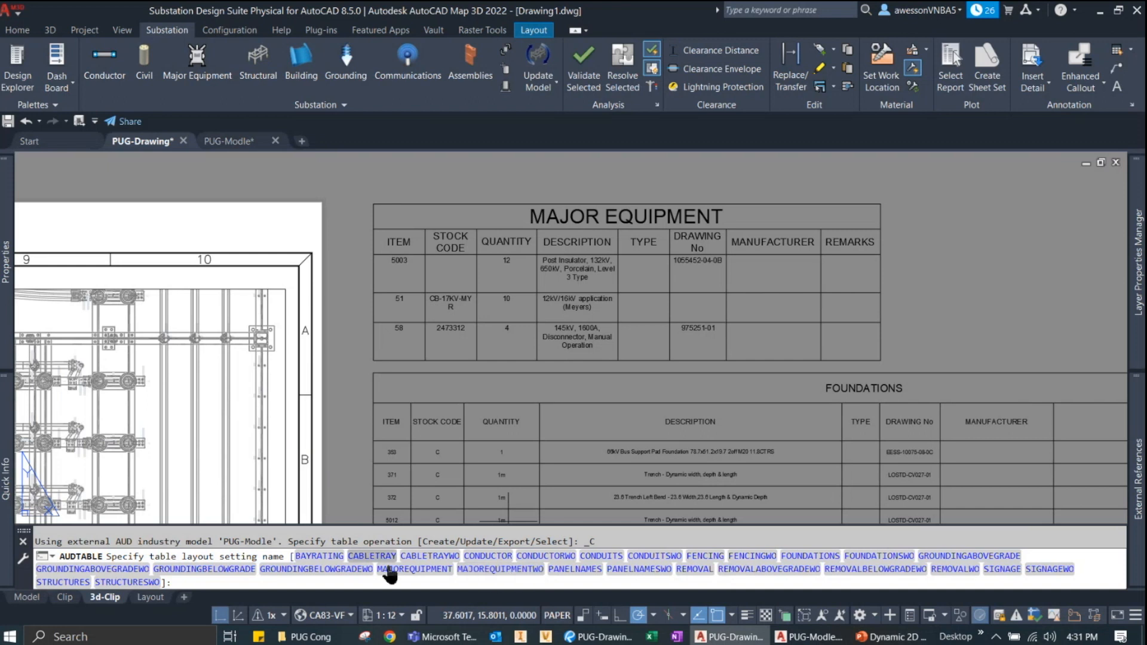
left_click(415, 569)
scroll(369, 338, "down", 5)
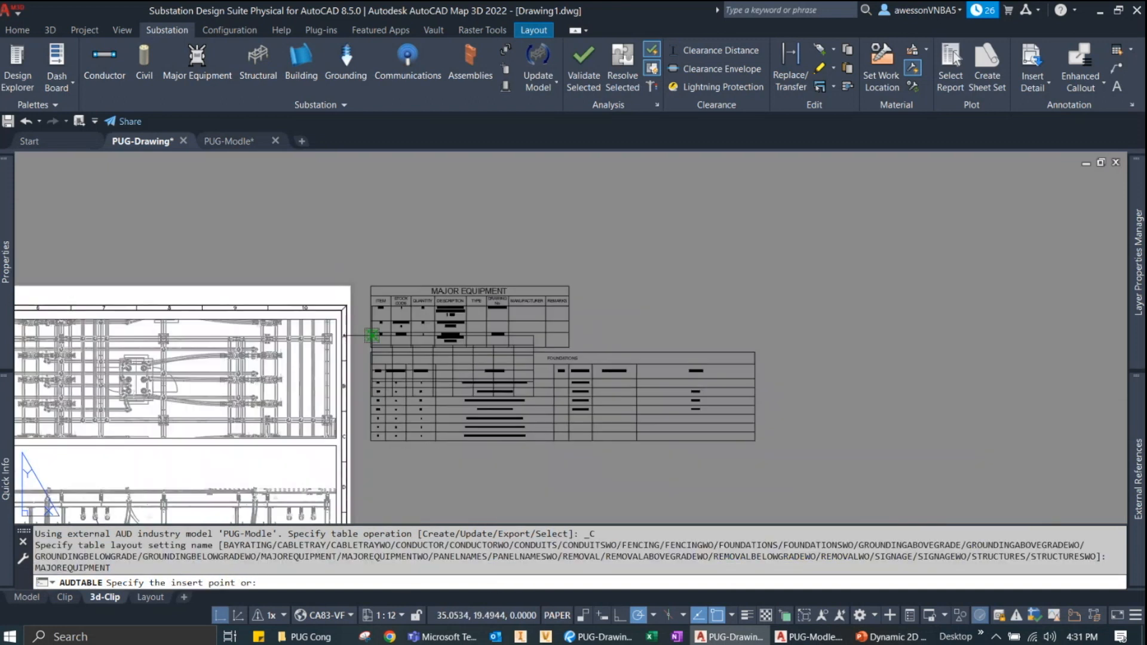
scroll(658, 315, "up", 1)
middle_click_drag(658, 315, 755, 222)
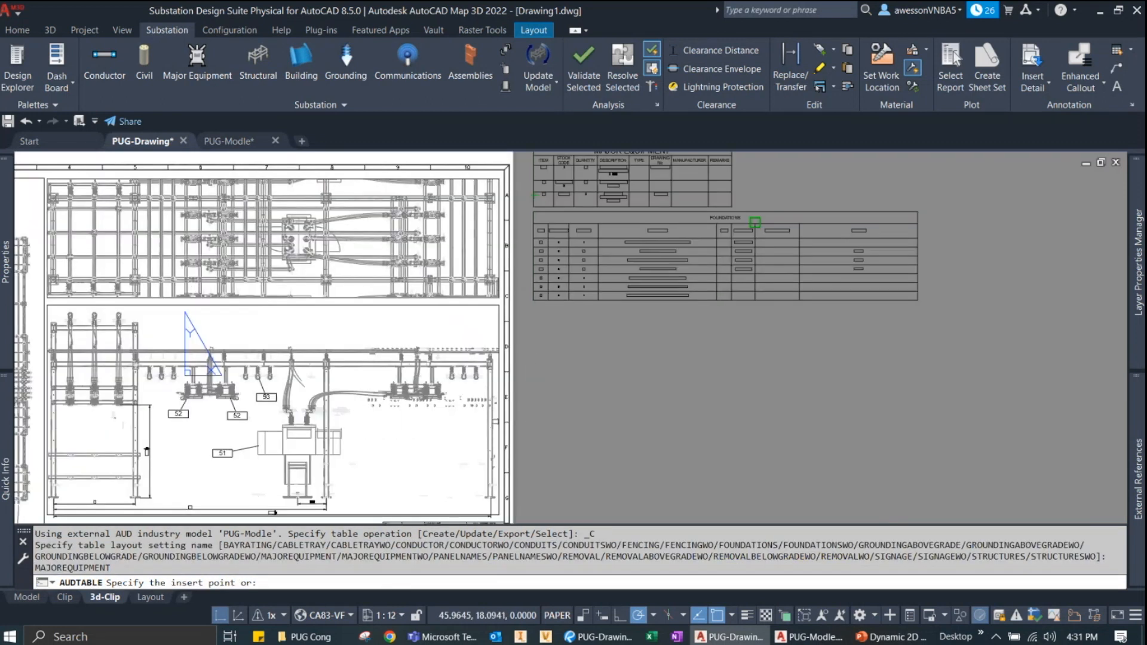
left_click(547, 353)
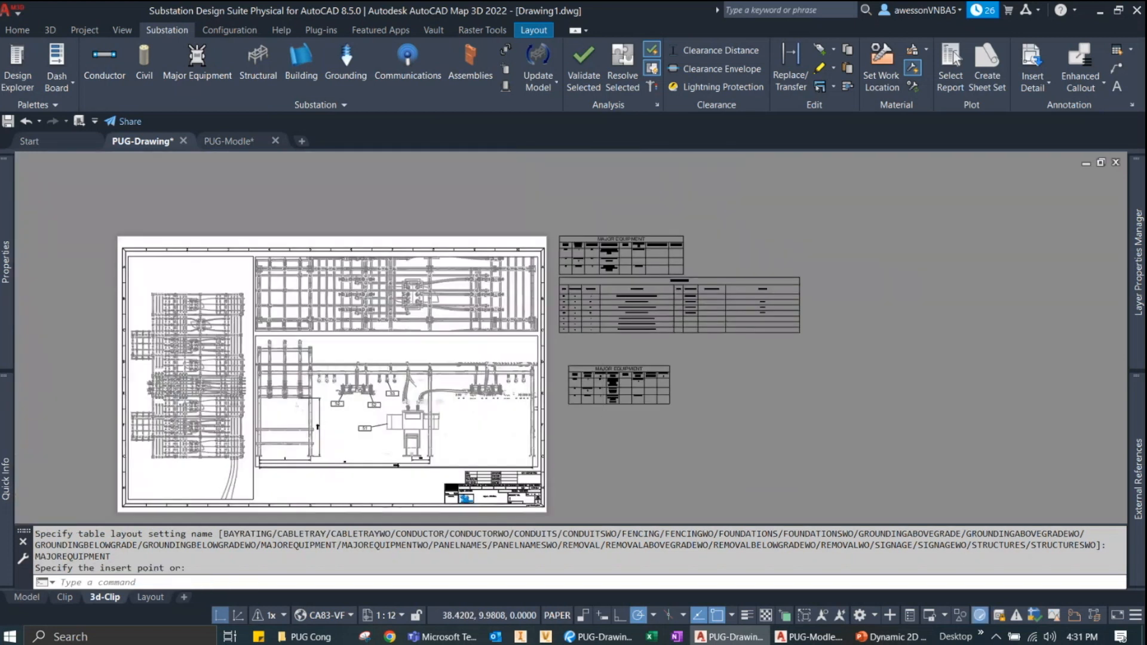
Widen the Description column of the new Major Equipment table so its header fits on one line.
scroll(603, 386, "up", 4)
scroll(604, 387, "up", 3)
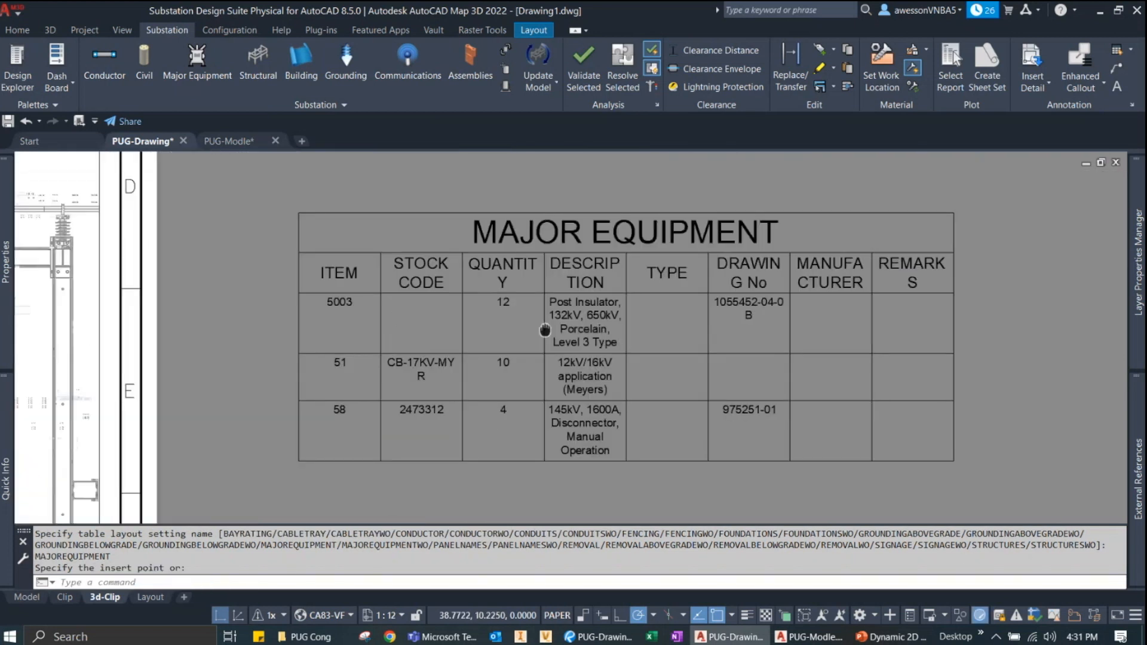
left_click(609, 274)
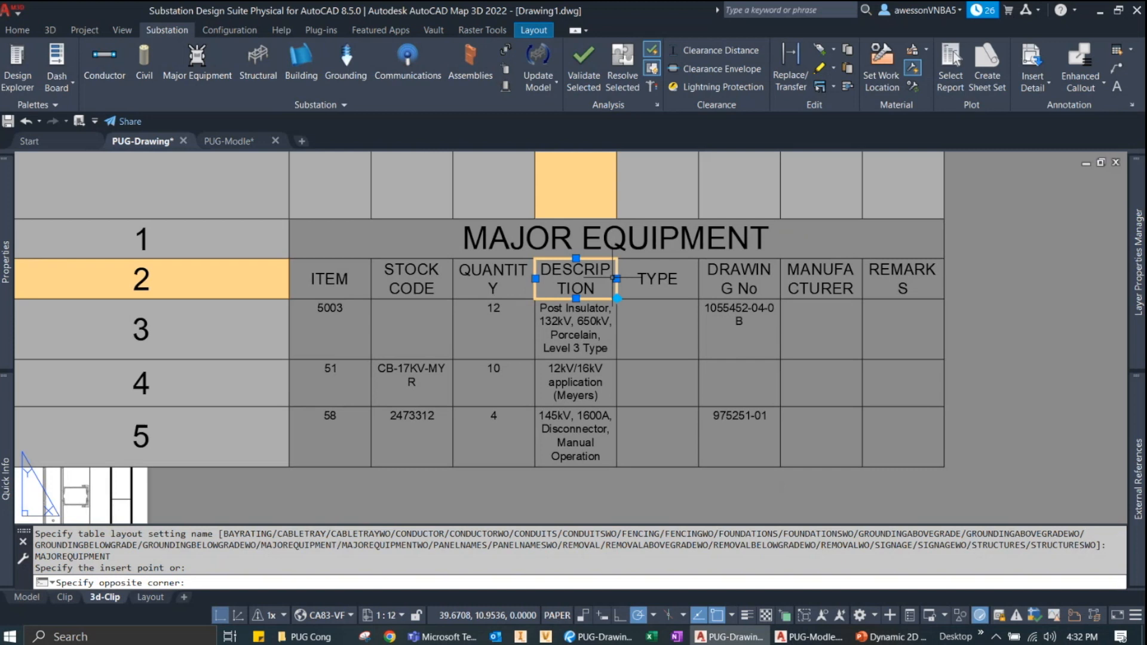
left_click(617, 278)
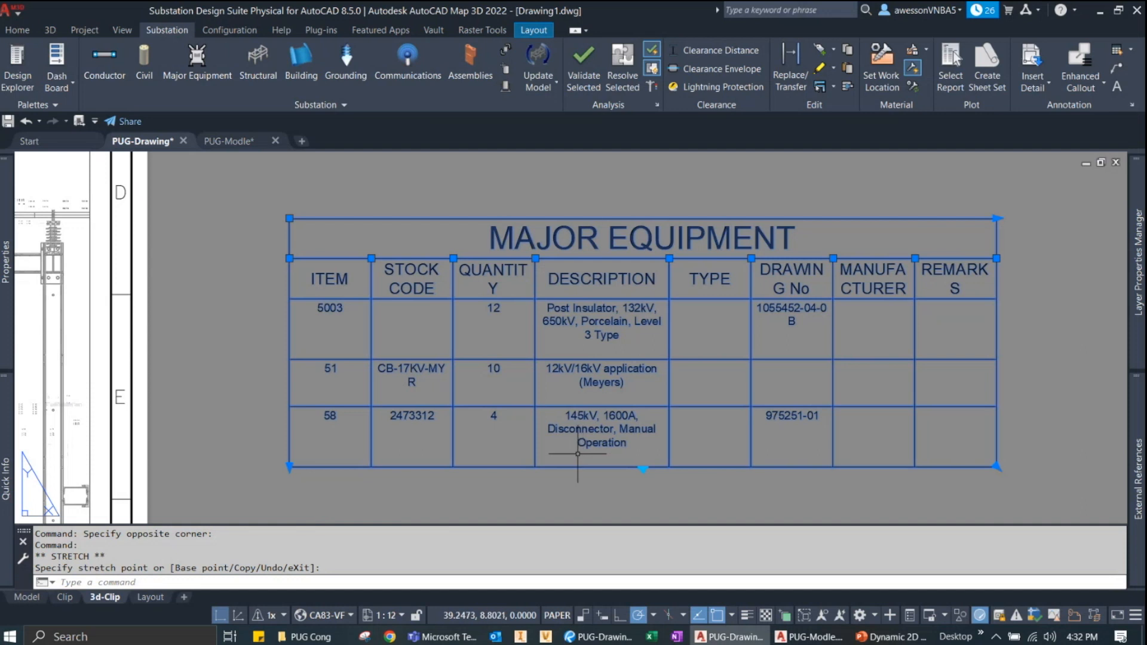
scroll(565, 494, "up", 2)
scroll(565, 495, "down", 2)
key("Escape")
Widen the Quantity column of the new Major Equipment table so its header fits on one line.
middle_click_drag(521, 340, 561, 304)
left_click(569, 264)
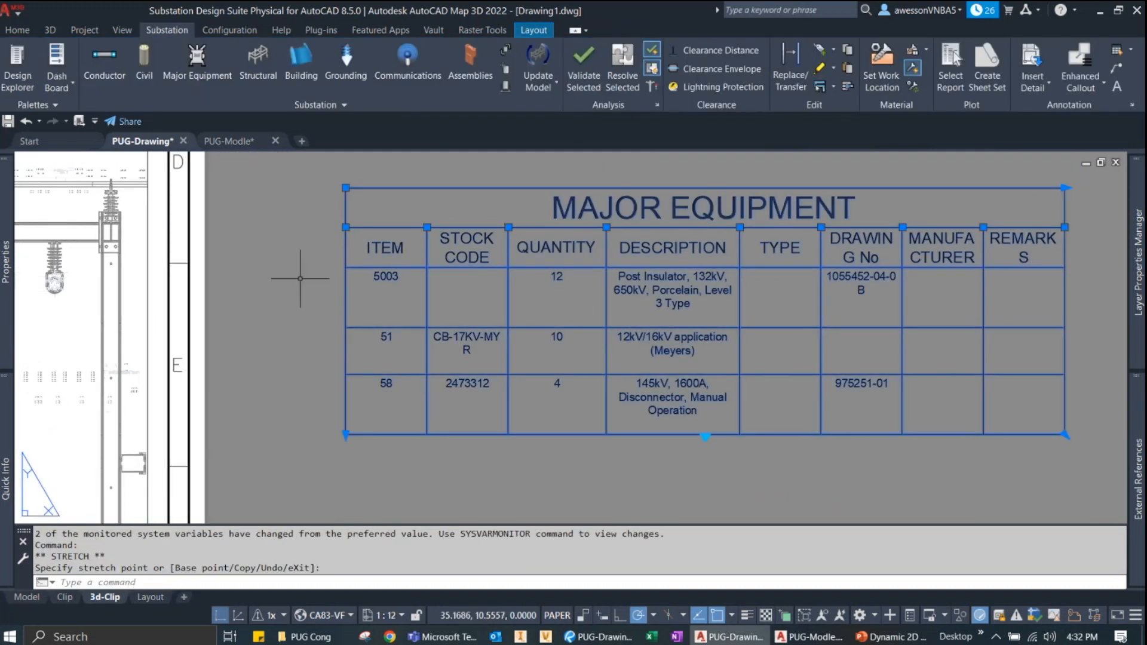
key("Escape")
key("Escape")
key("Escape")
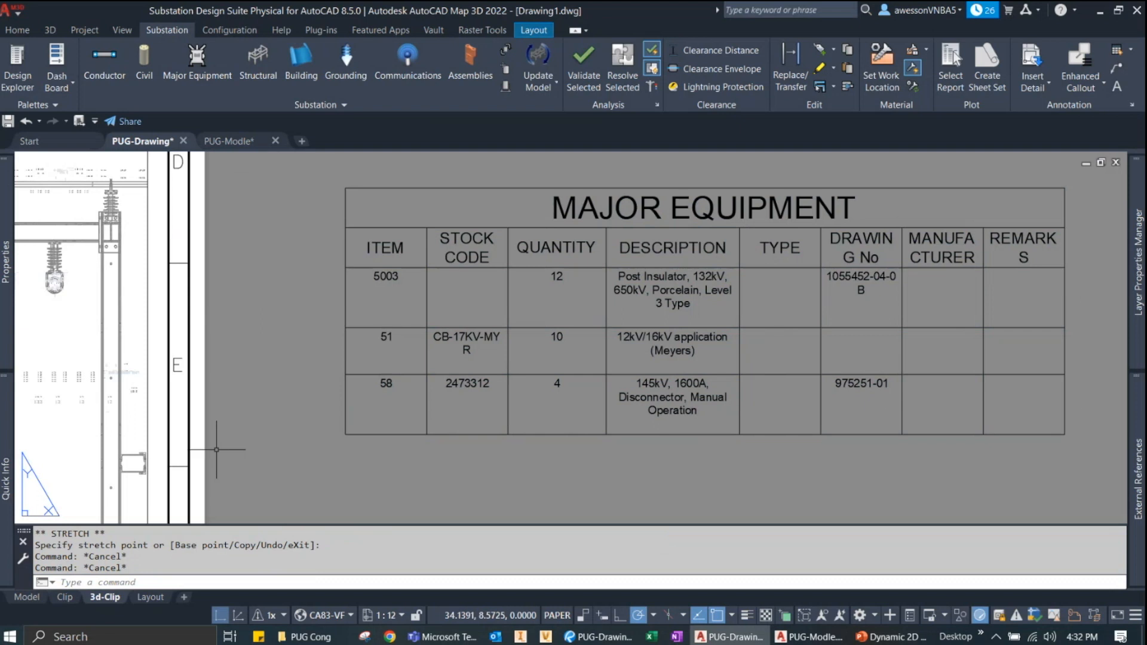
Switch to the PUG-Modle drawing and select the power transformer to check its Quick Info data.
left_click(27, 597)
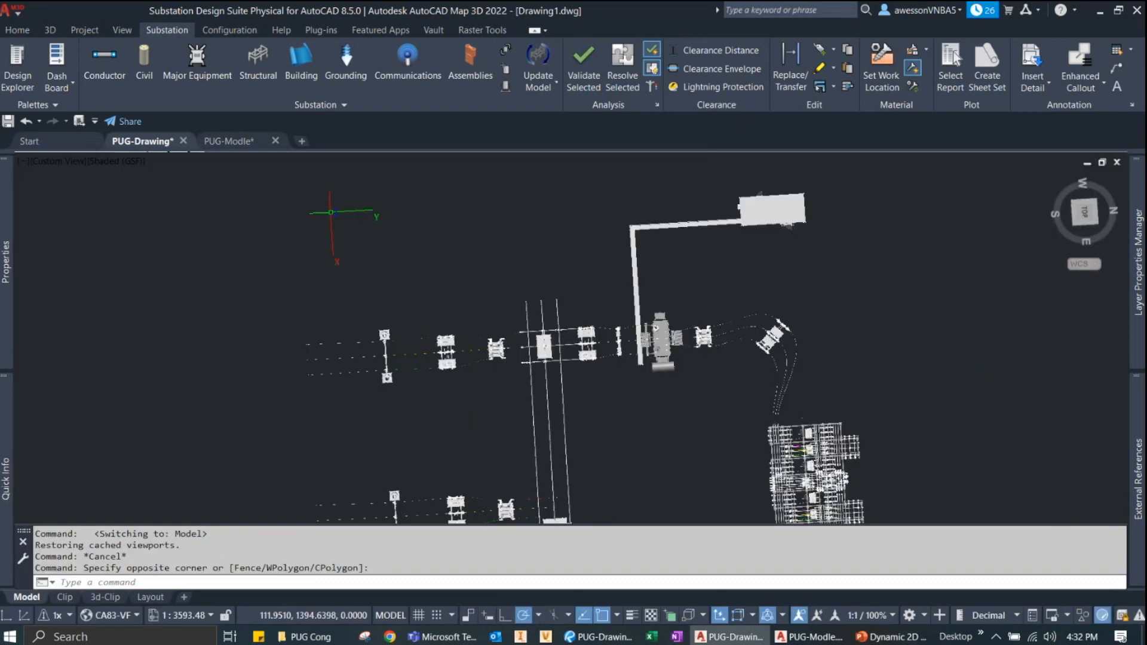
left_click(233, 141)
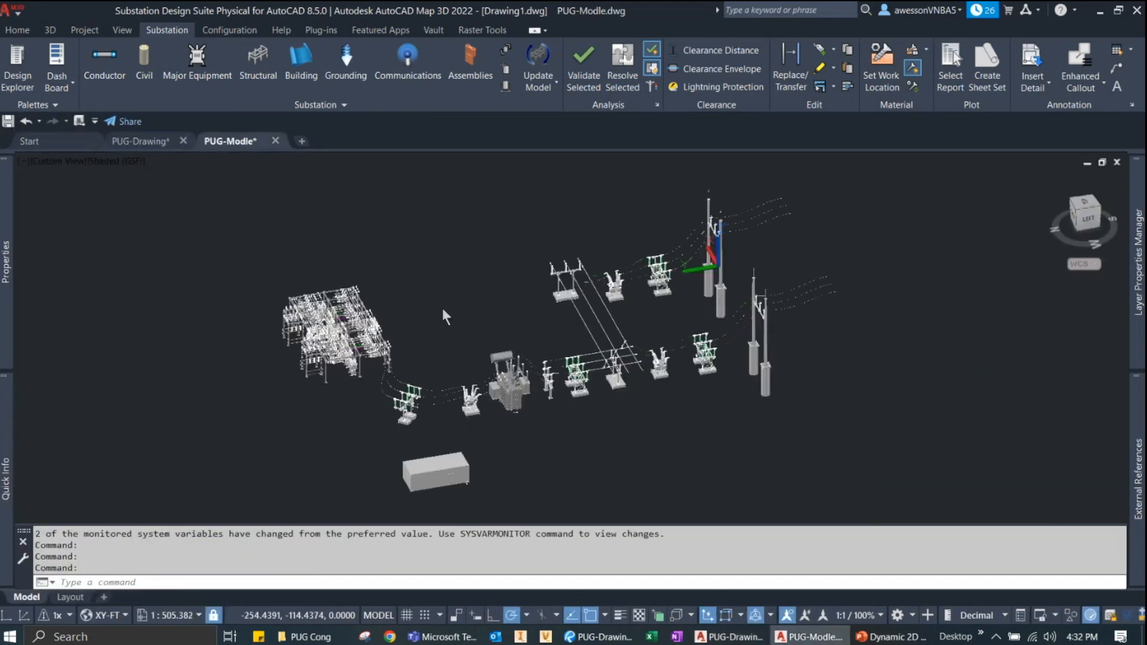
left_click(436, 351)
left_click(447, 323)
scroll(530, 330, "up", 2)
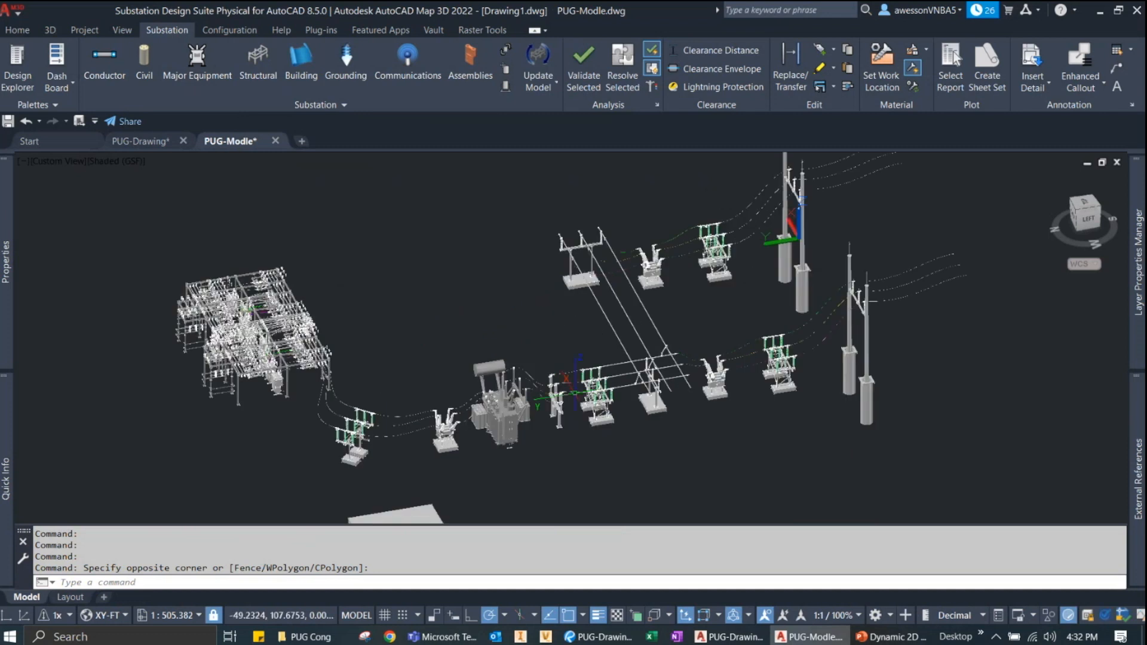
scroll(513, 418, "up", 6)
left_click(511, 417)
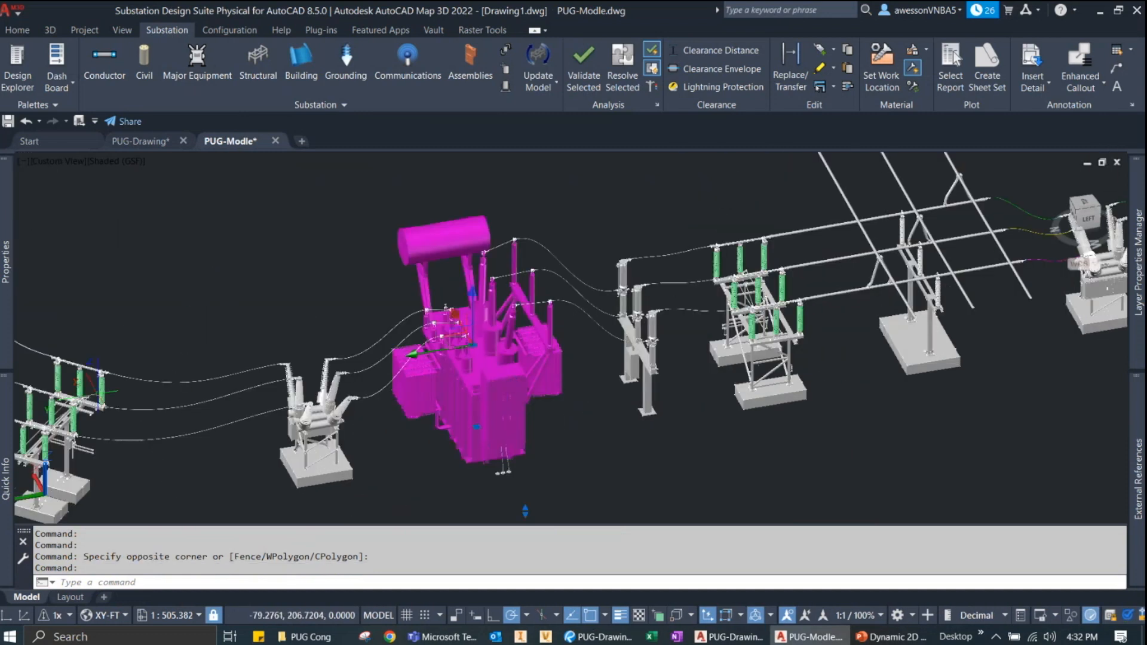
mouse_move(8, 421)
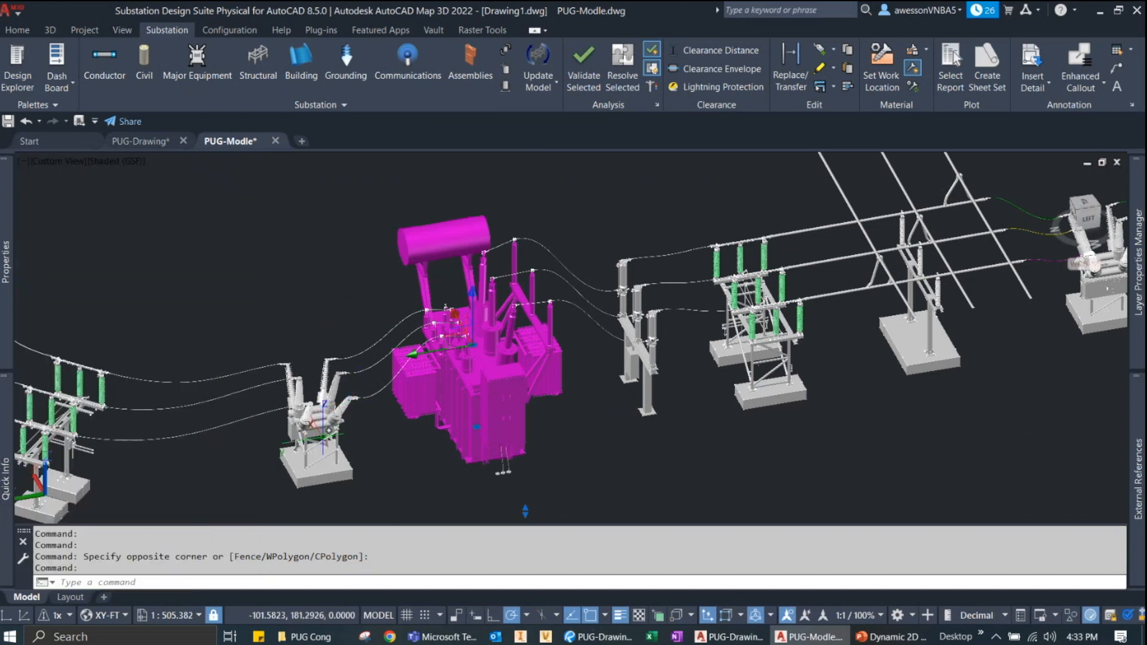
key("Escape")
Examine the Quick Info attributes of the dead tank circuit breaker next to the transformer, and return to PUG-Drawing.
left_click(307, 431)
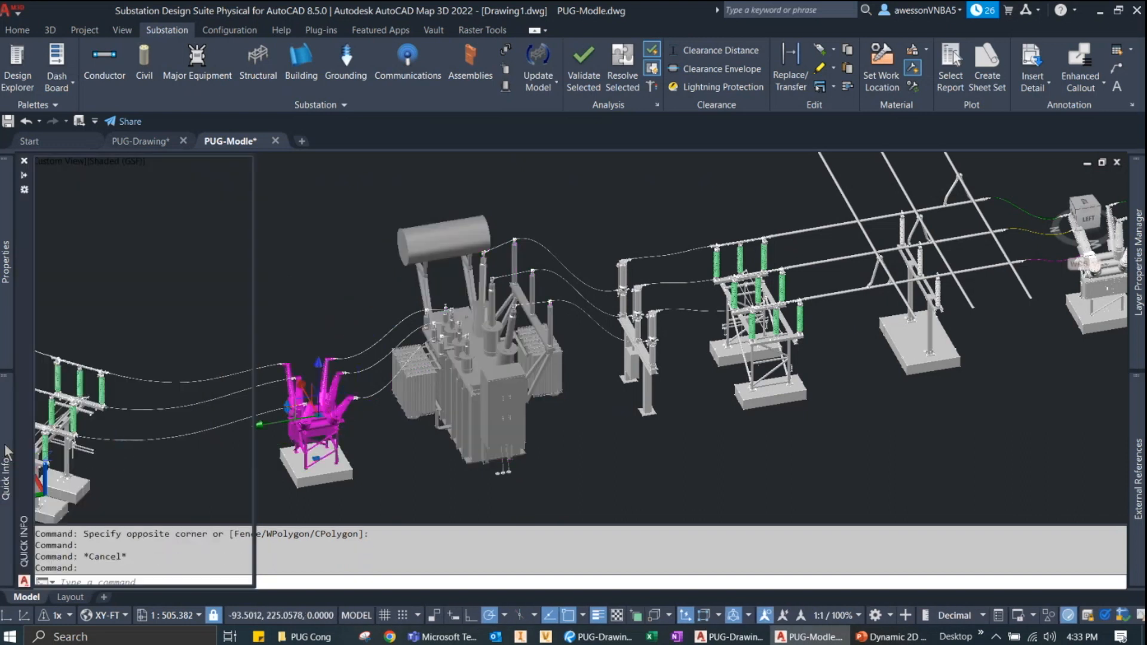
mouse_move(7, 418)
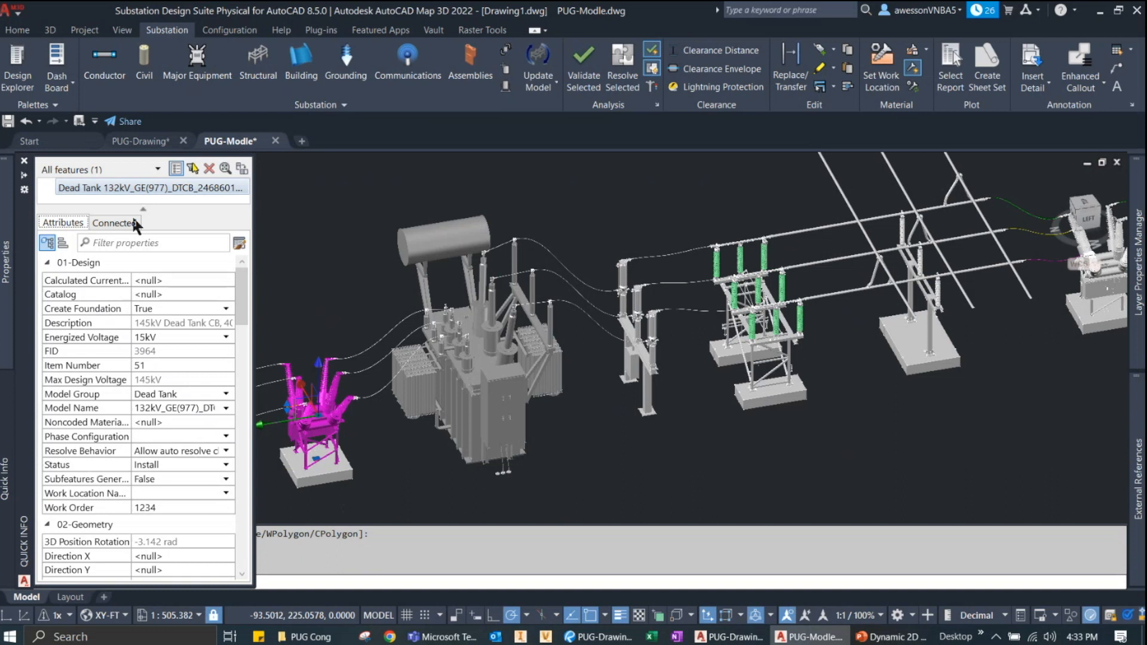
key("Escape")
key("Escape")
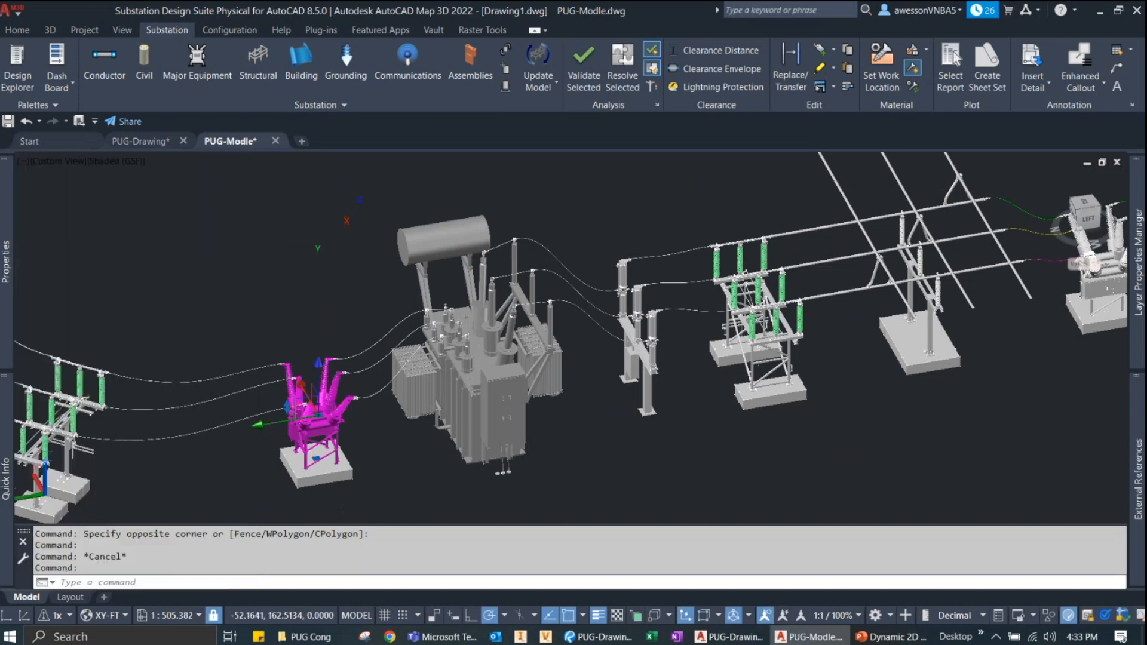
left_click(146, 141)
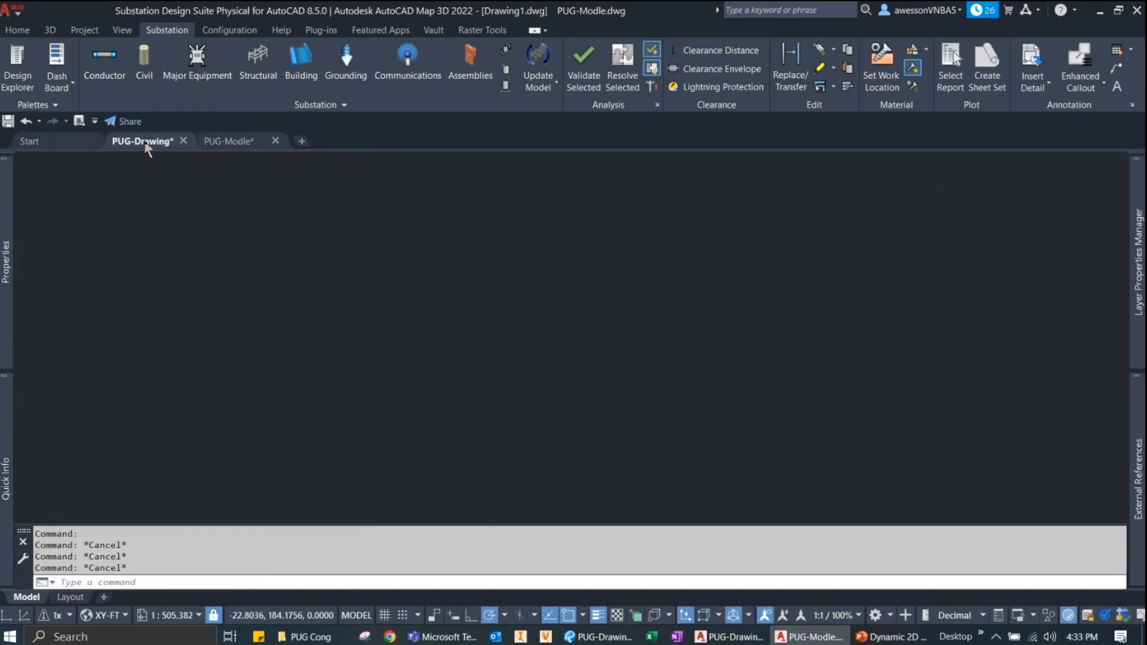